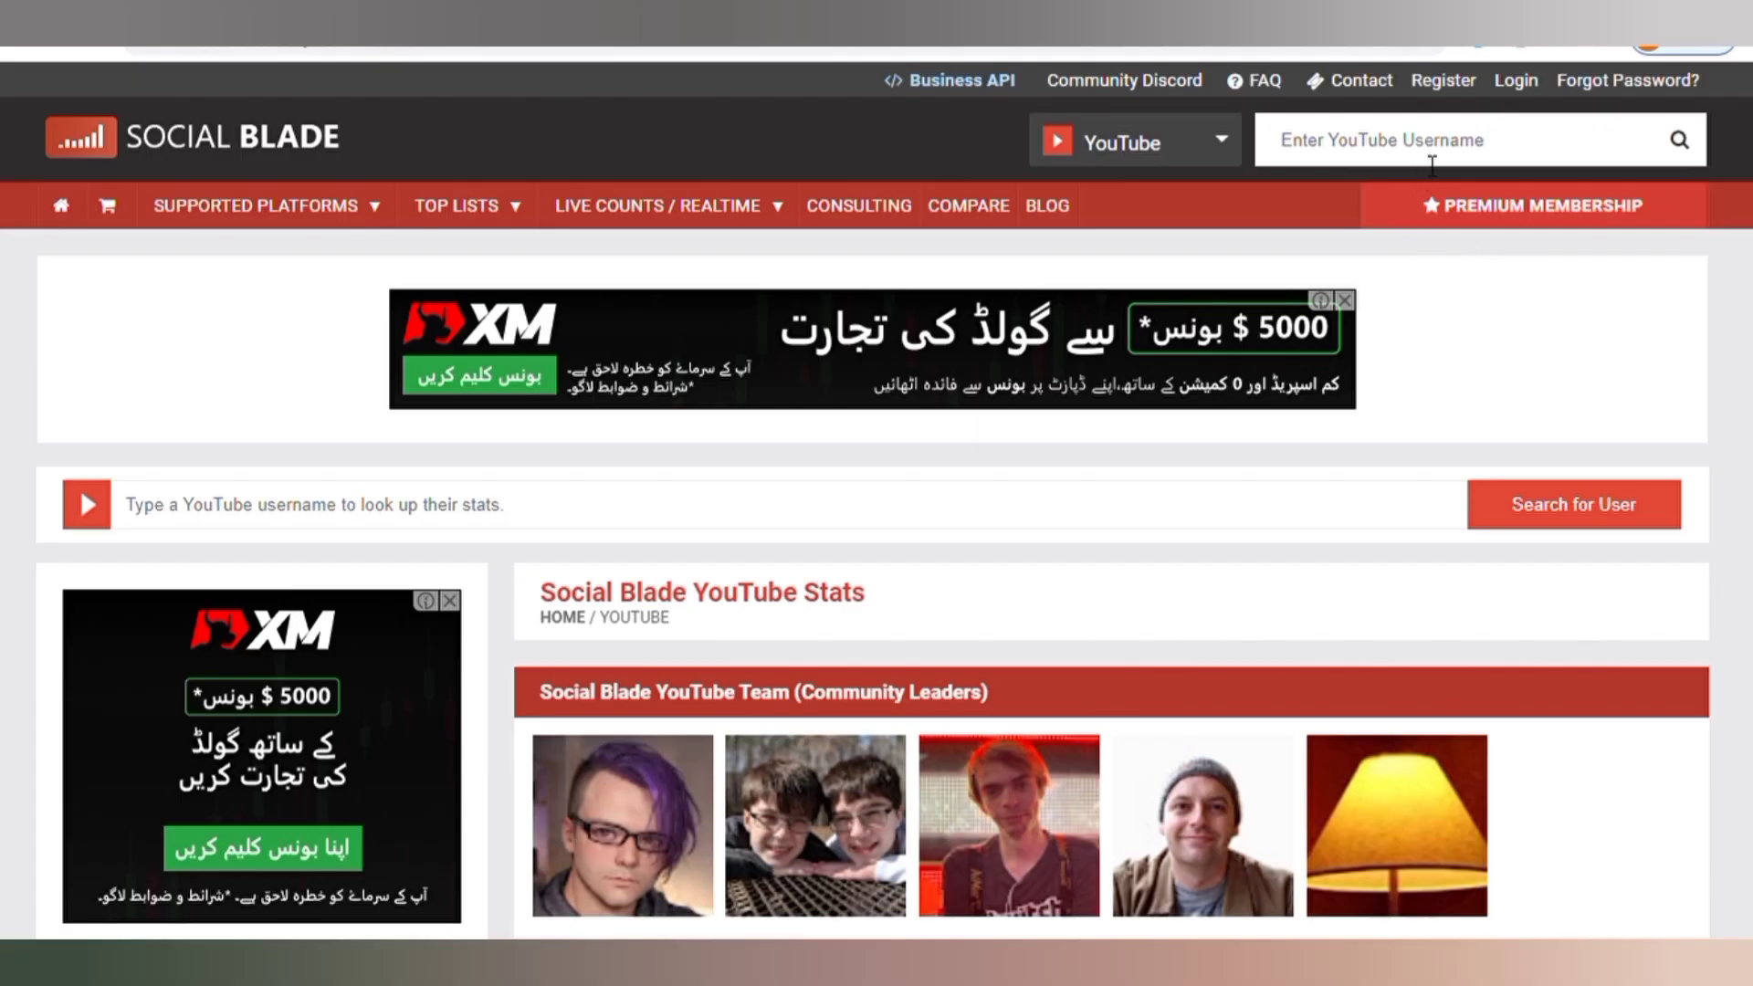
{"action": "key", "text": "ctrl+v"}
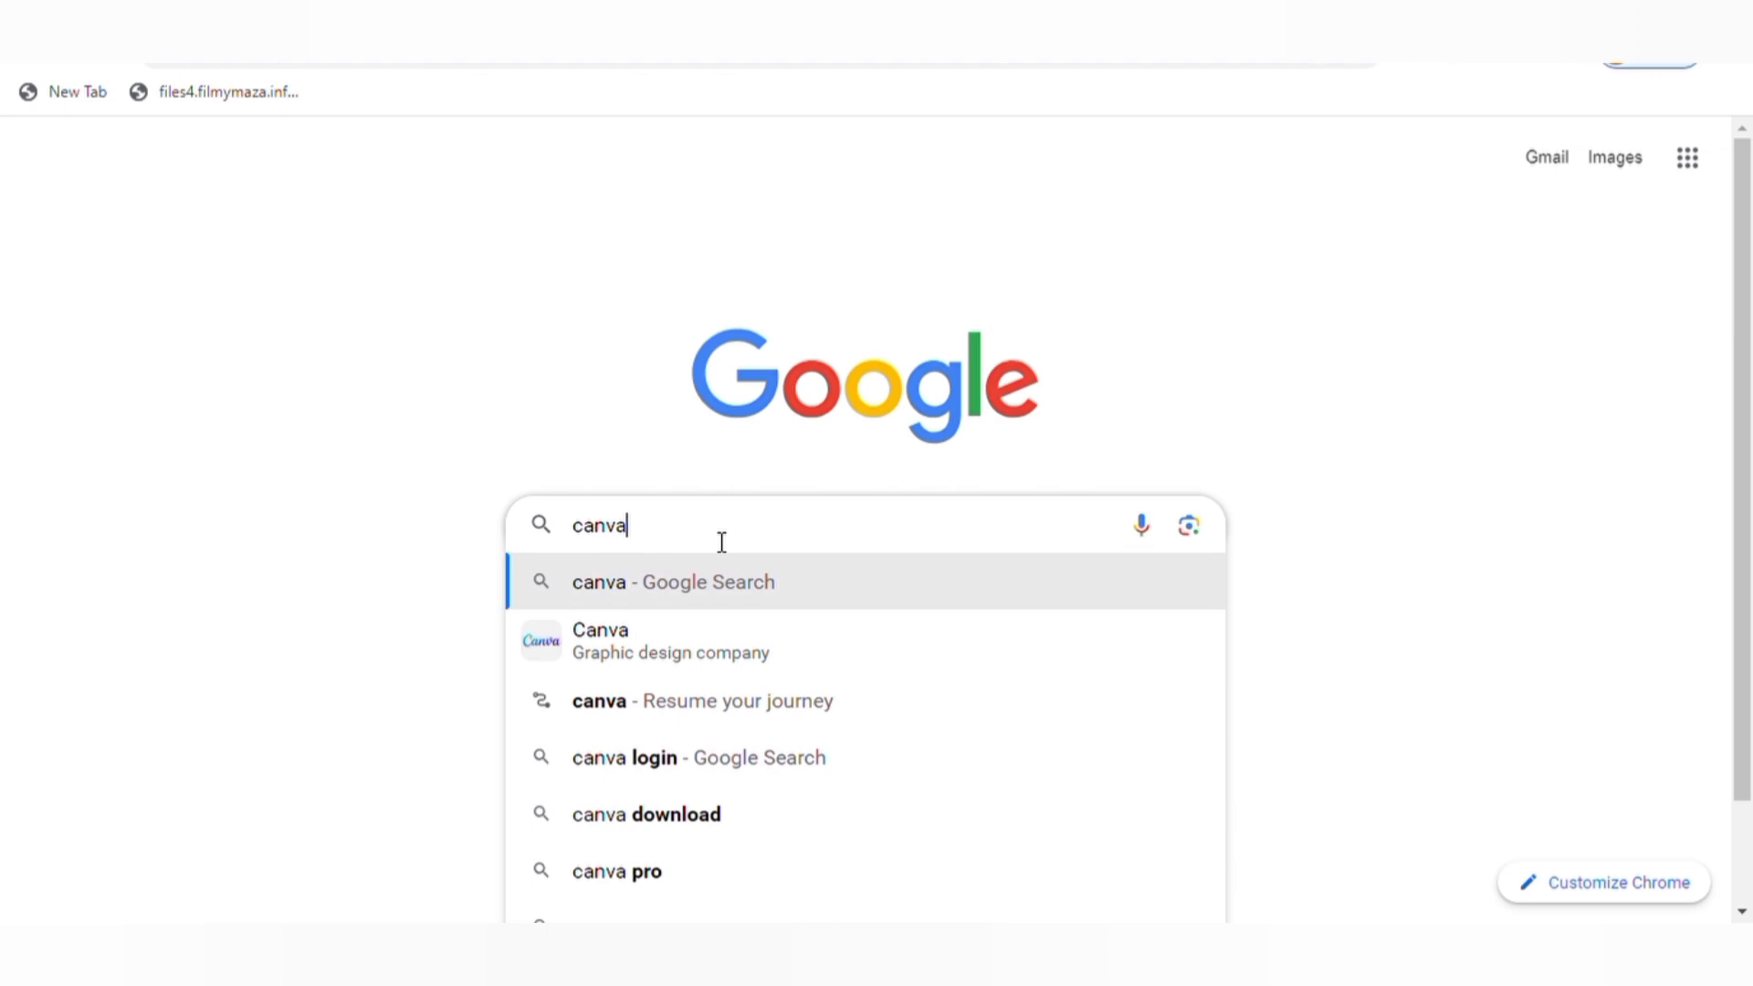
Search Google for "canva", open the Canva website and create a blank 1920 × 1080 px video design
{"action": "key", "text": "Return"}
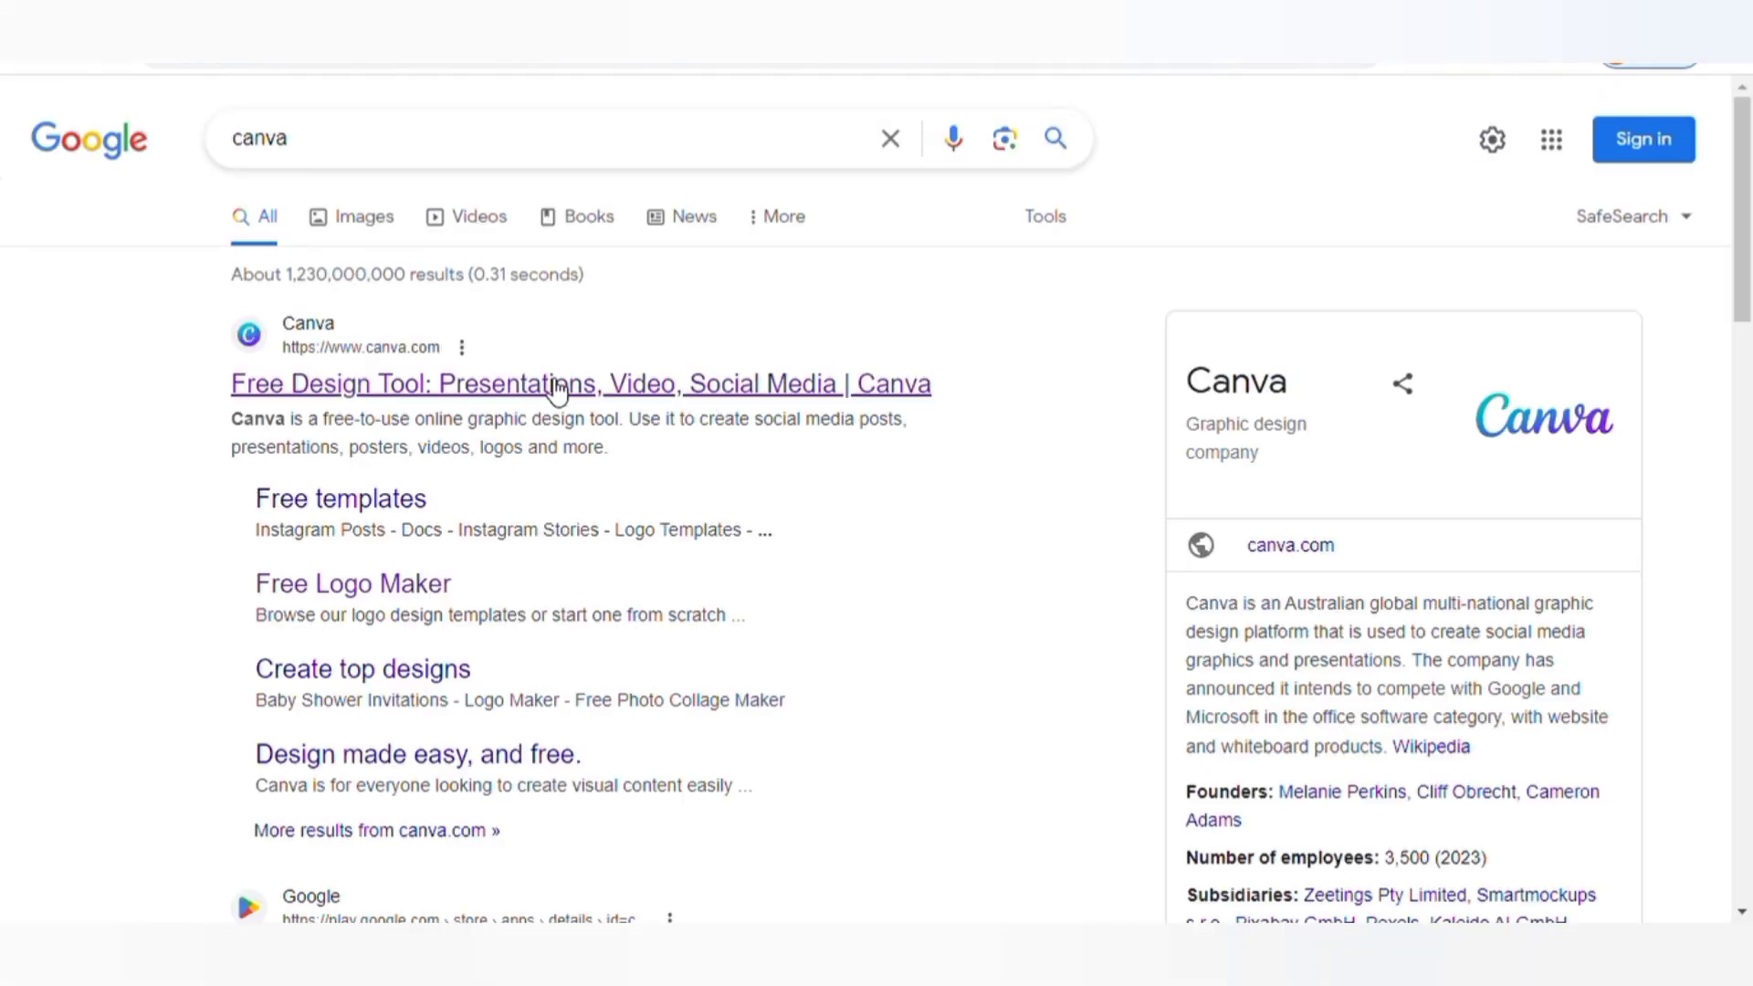
{"action": "left_click", "coordinate": [558, 385]}
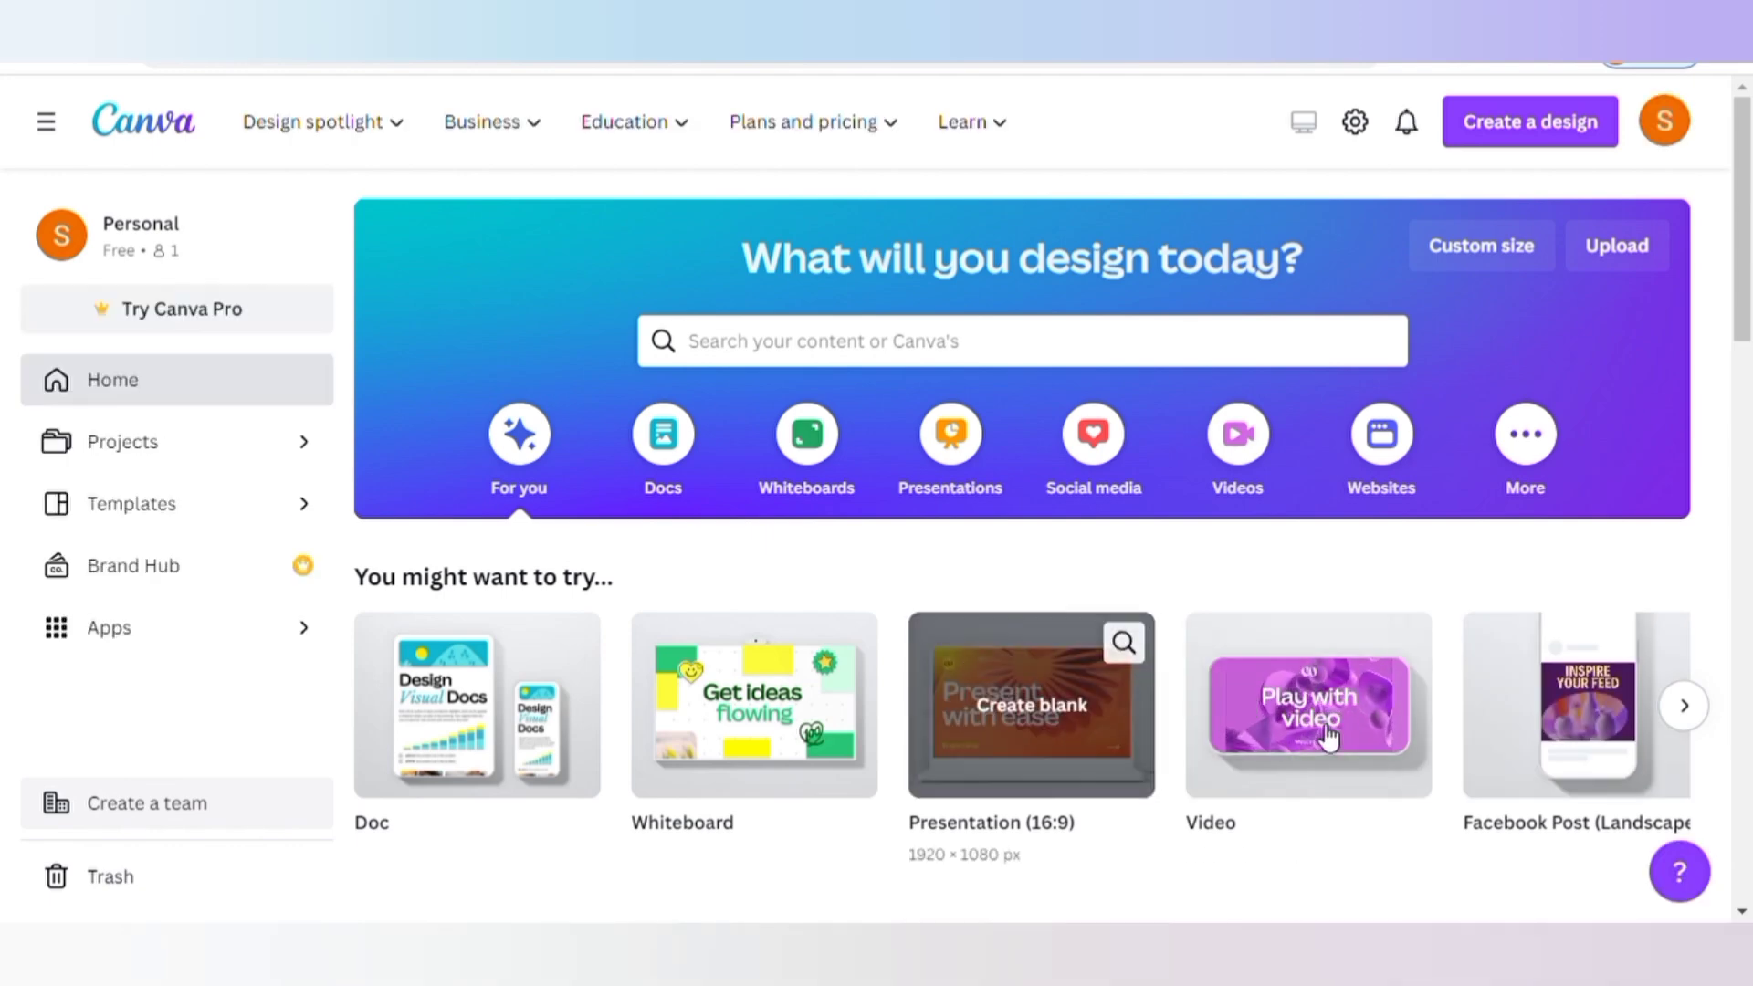
{"action": "mouse_move", "coordinate": [1335, 744]}
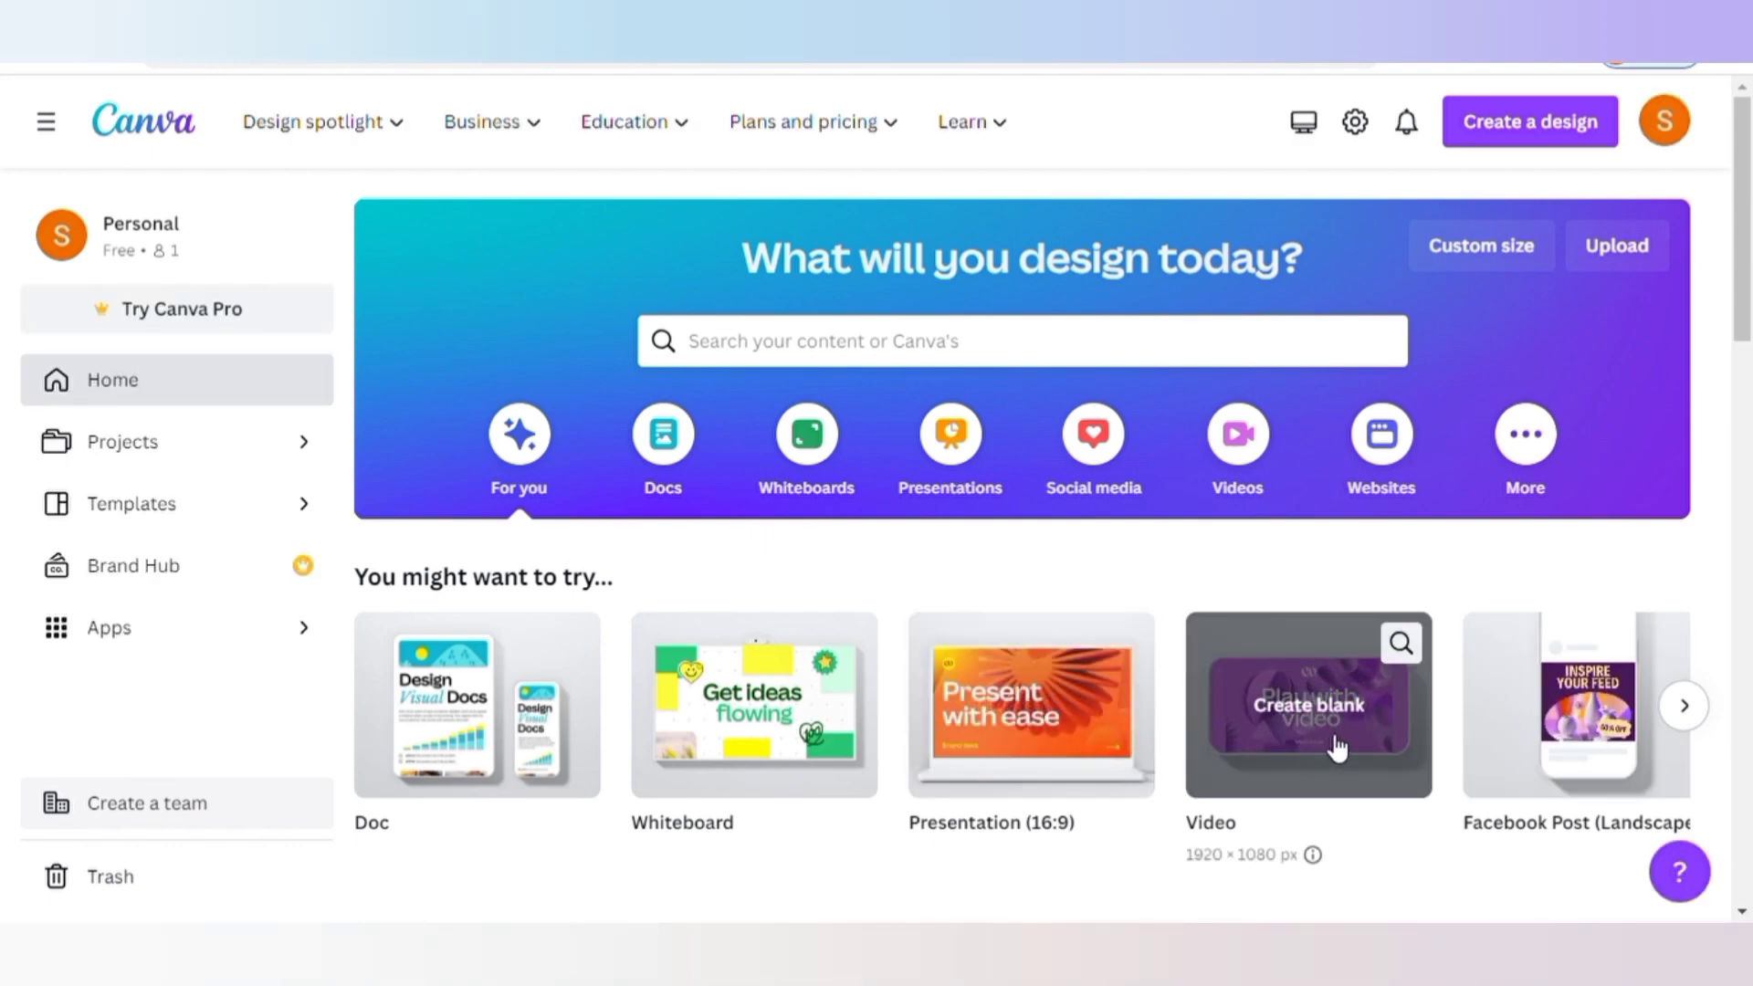
{"action": "left_click", "coordinate": [1331, 744]}
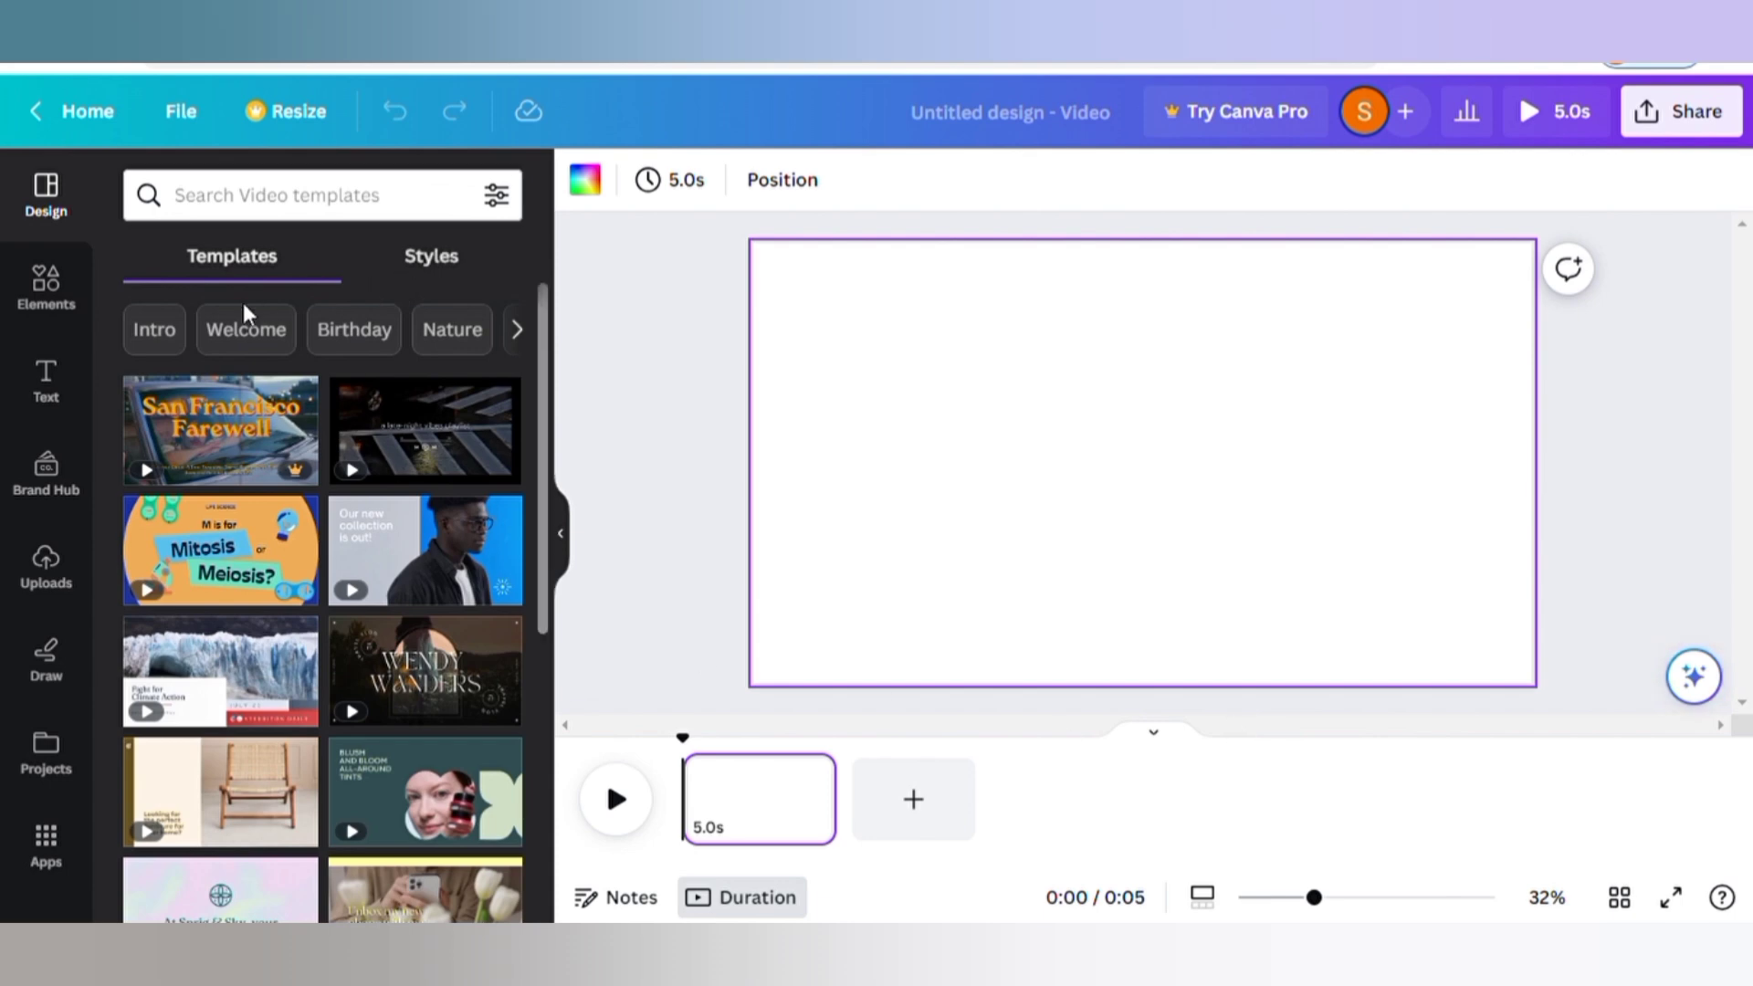
Search the elements for "landscape" and show all matching graphics
{"action": "left_click", "coordinate": [43, 298]}
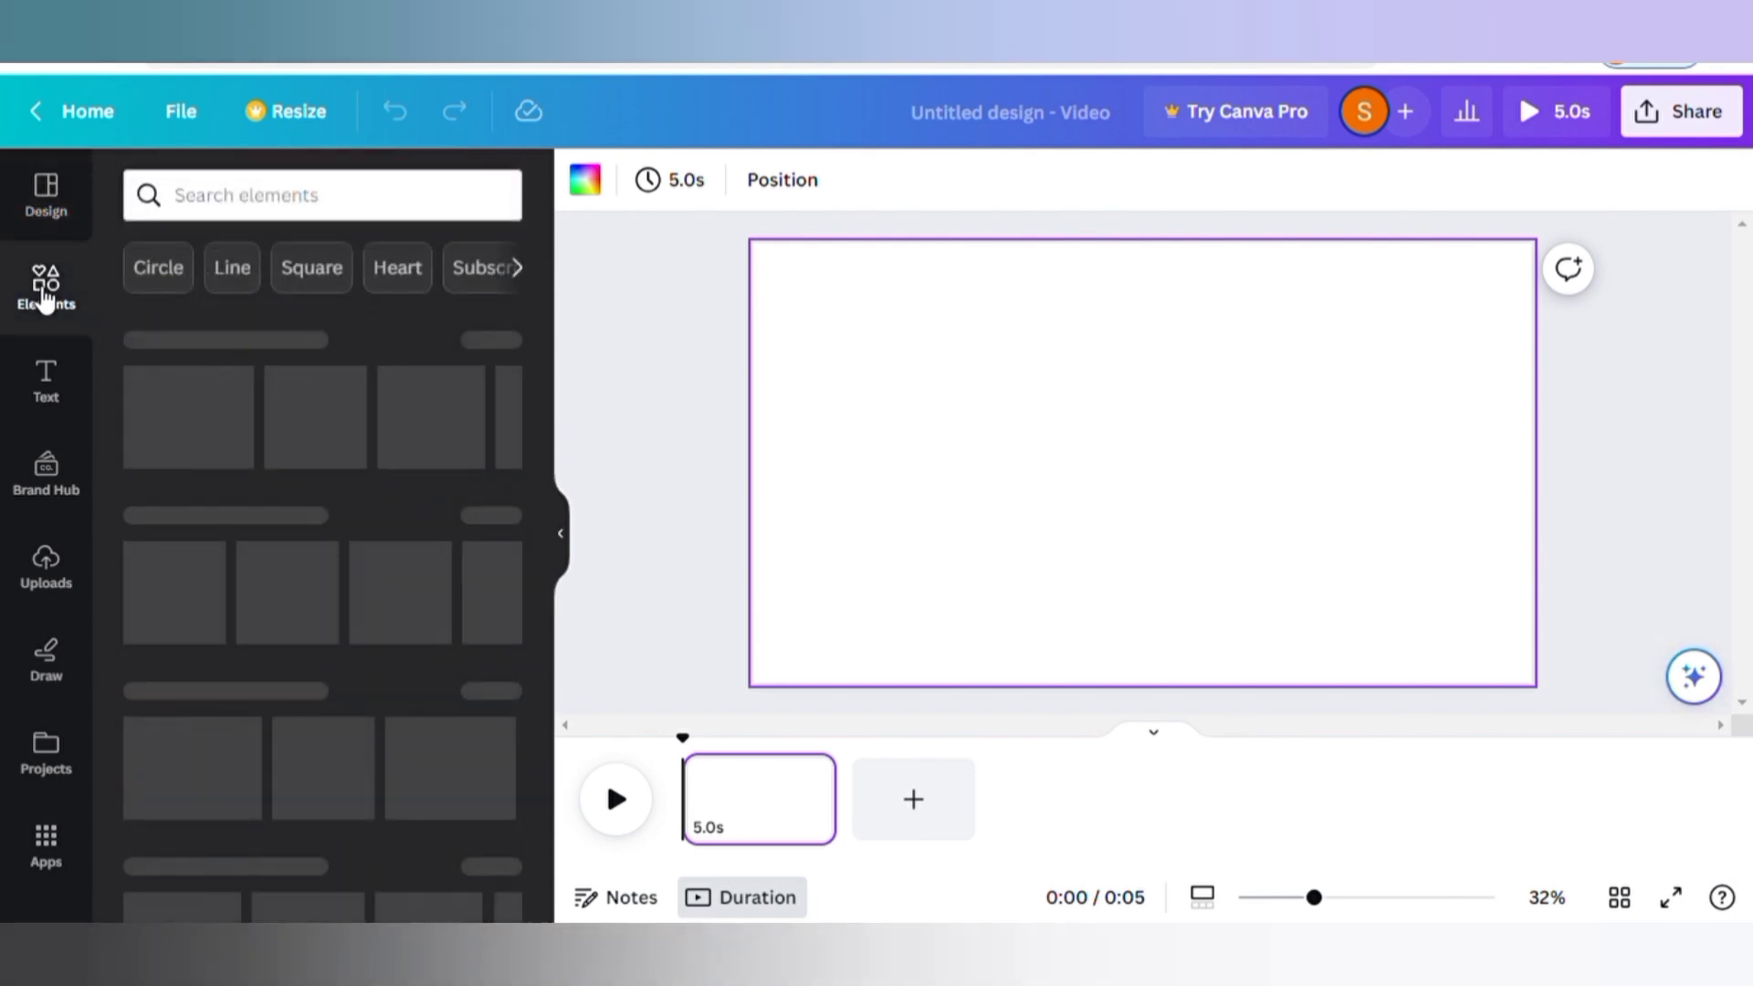
{"action": "left_click", "coordinate": [271, 203]}
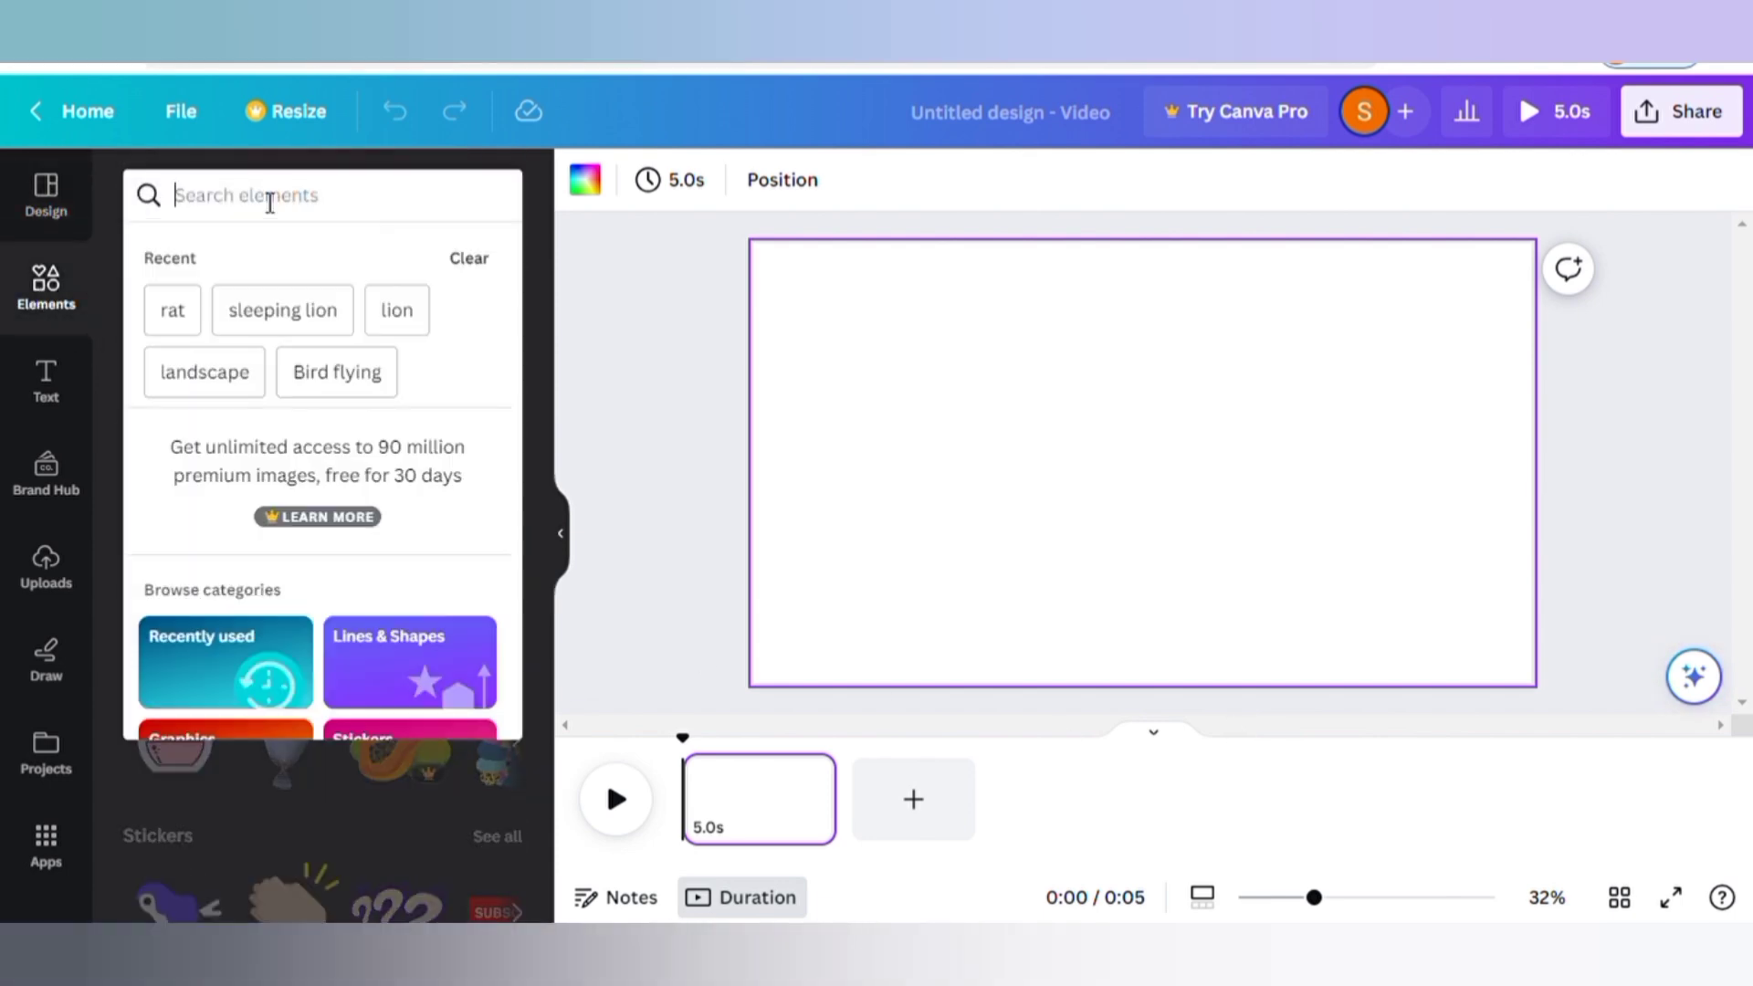
{"action": "type", "text": "l"}
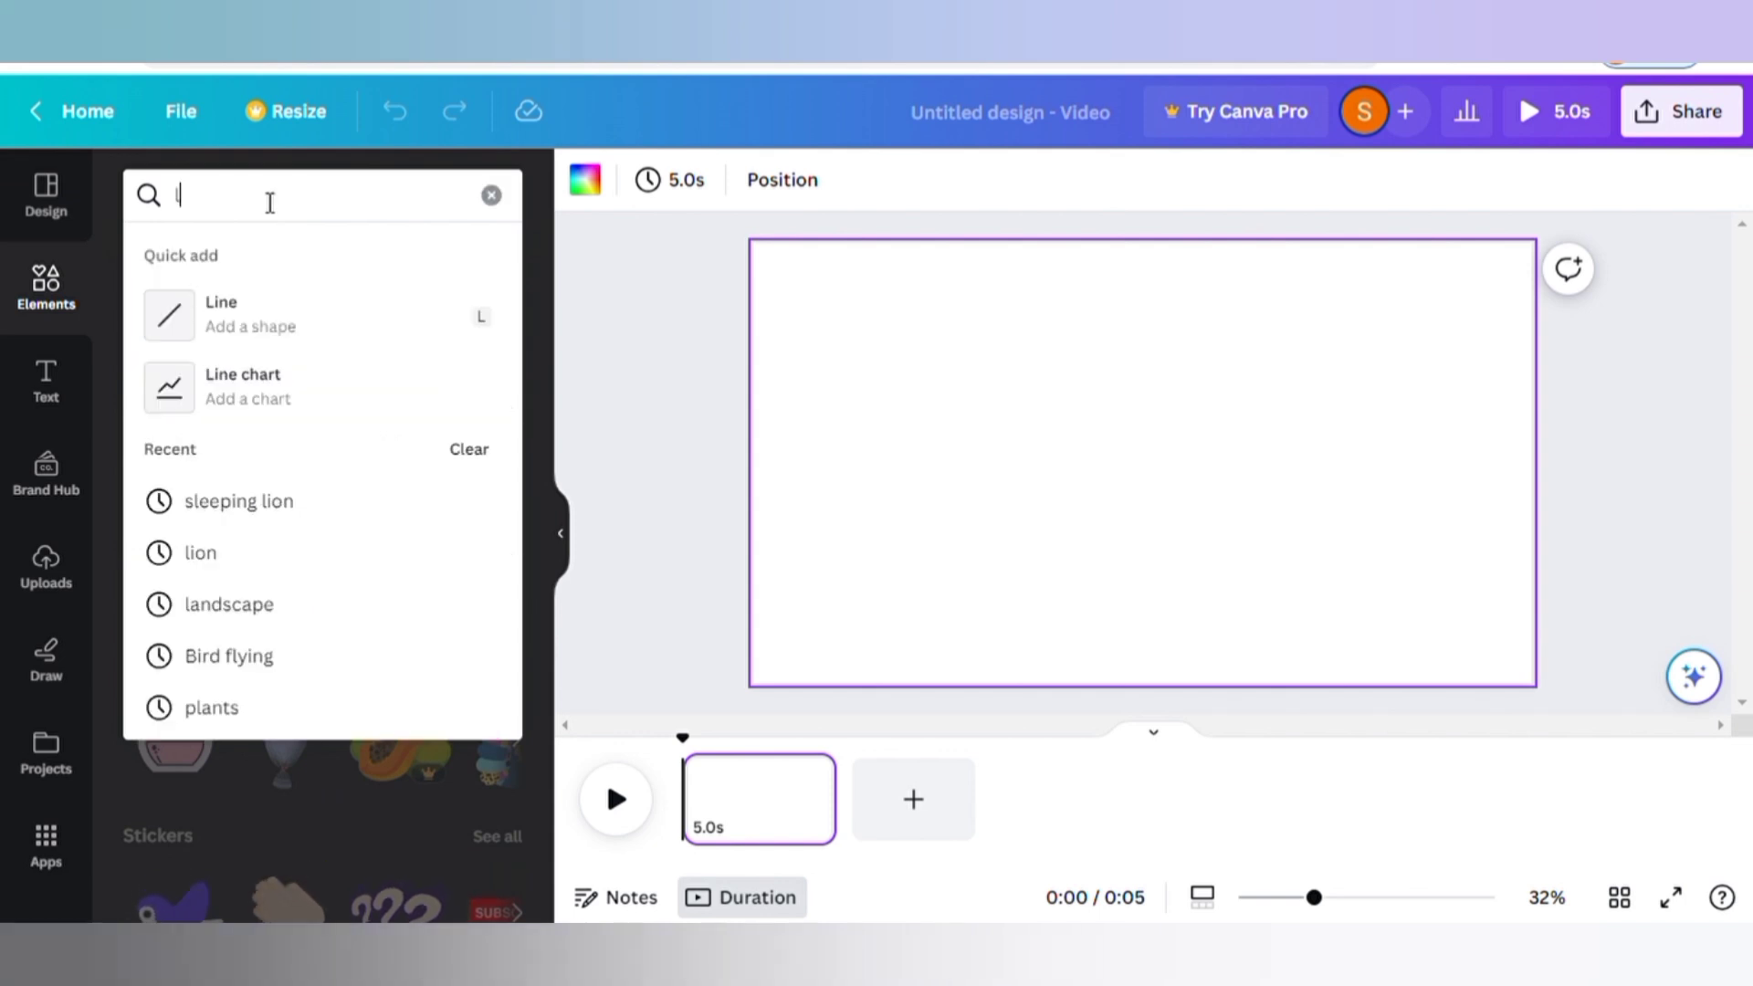
{"action": "type", "text": "andscape"}
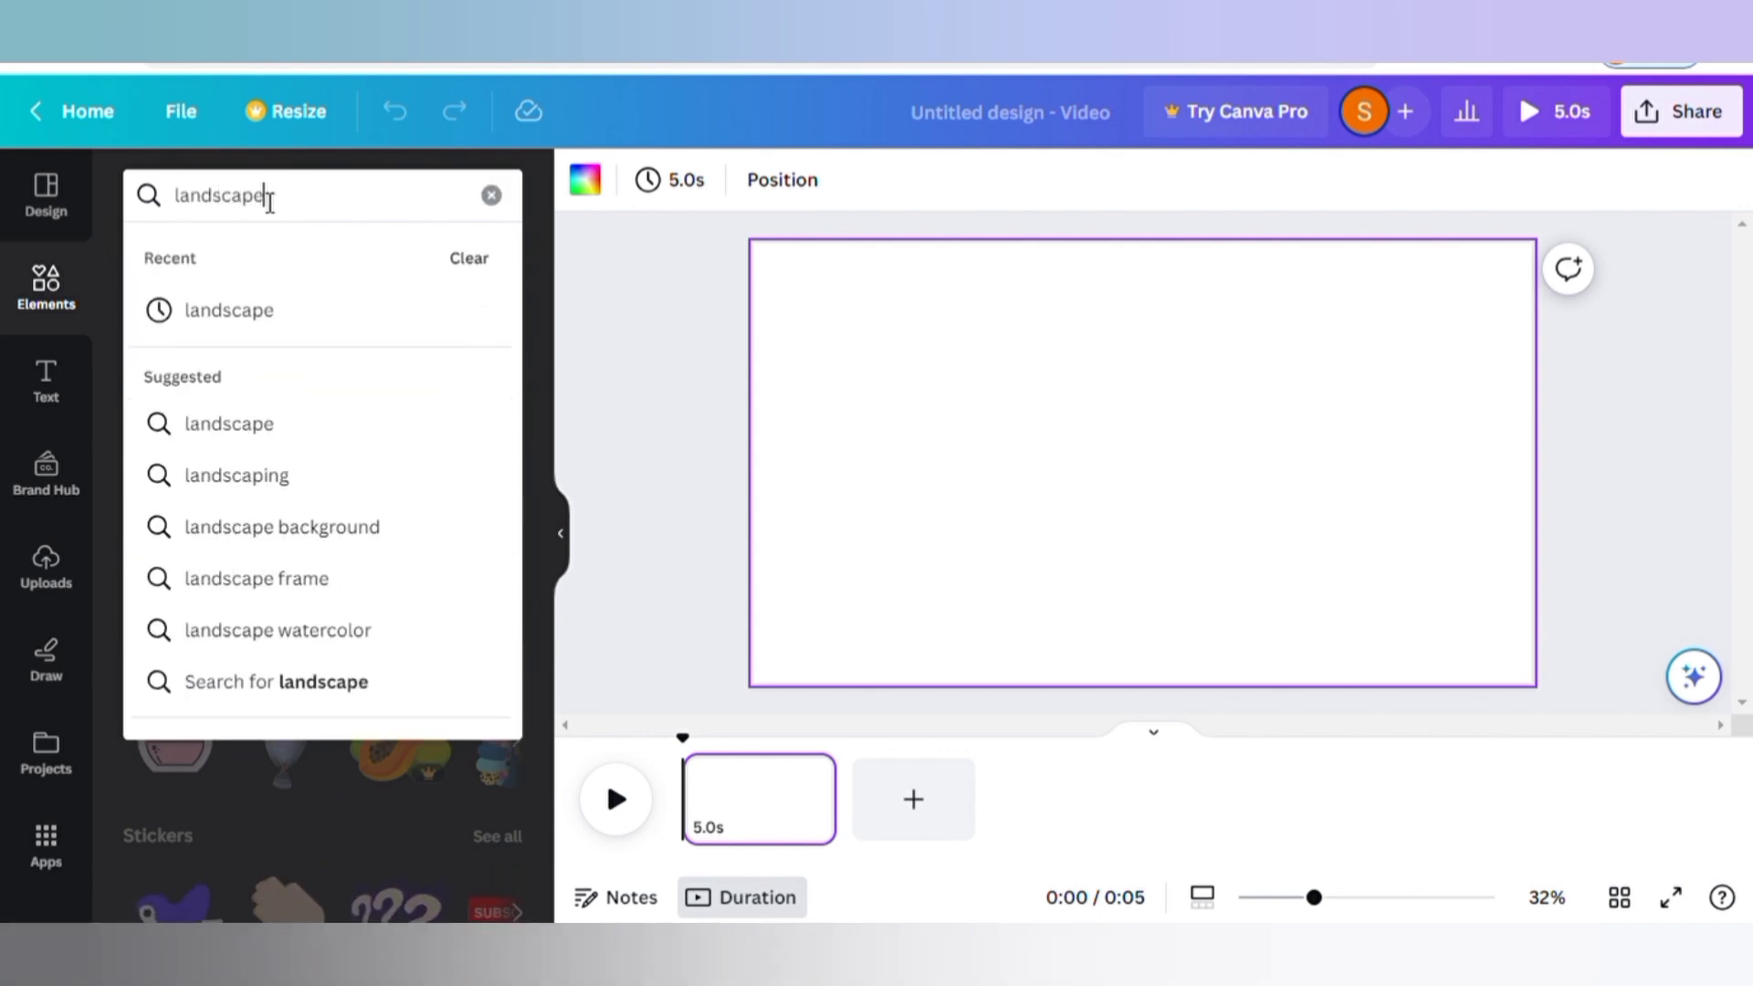
{"action": "key", "text": "Return"}
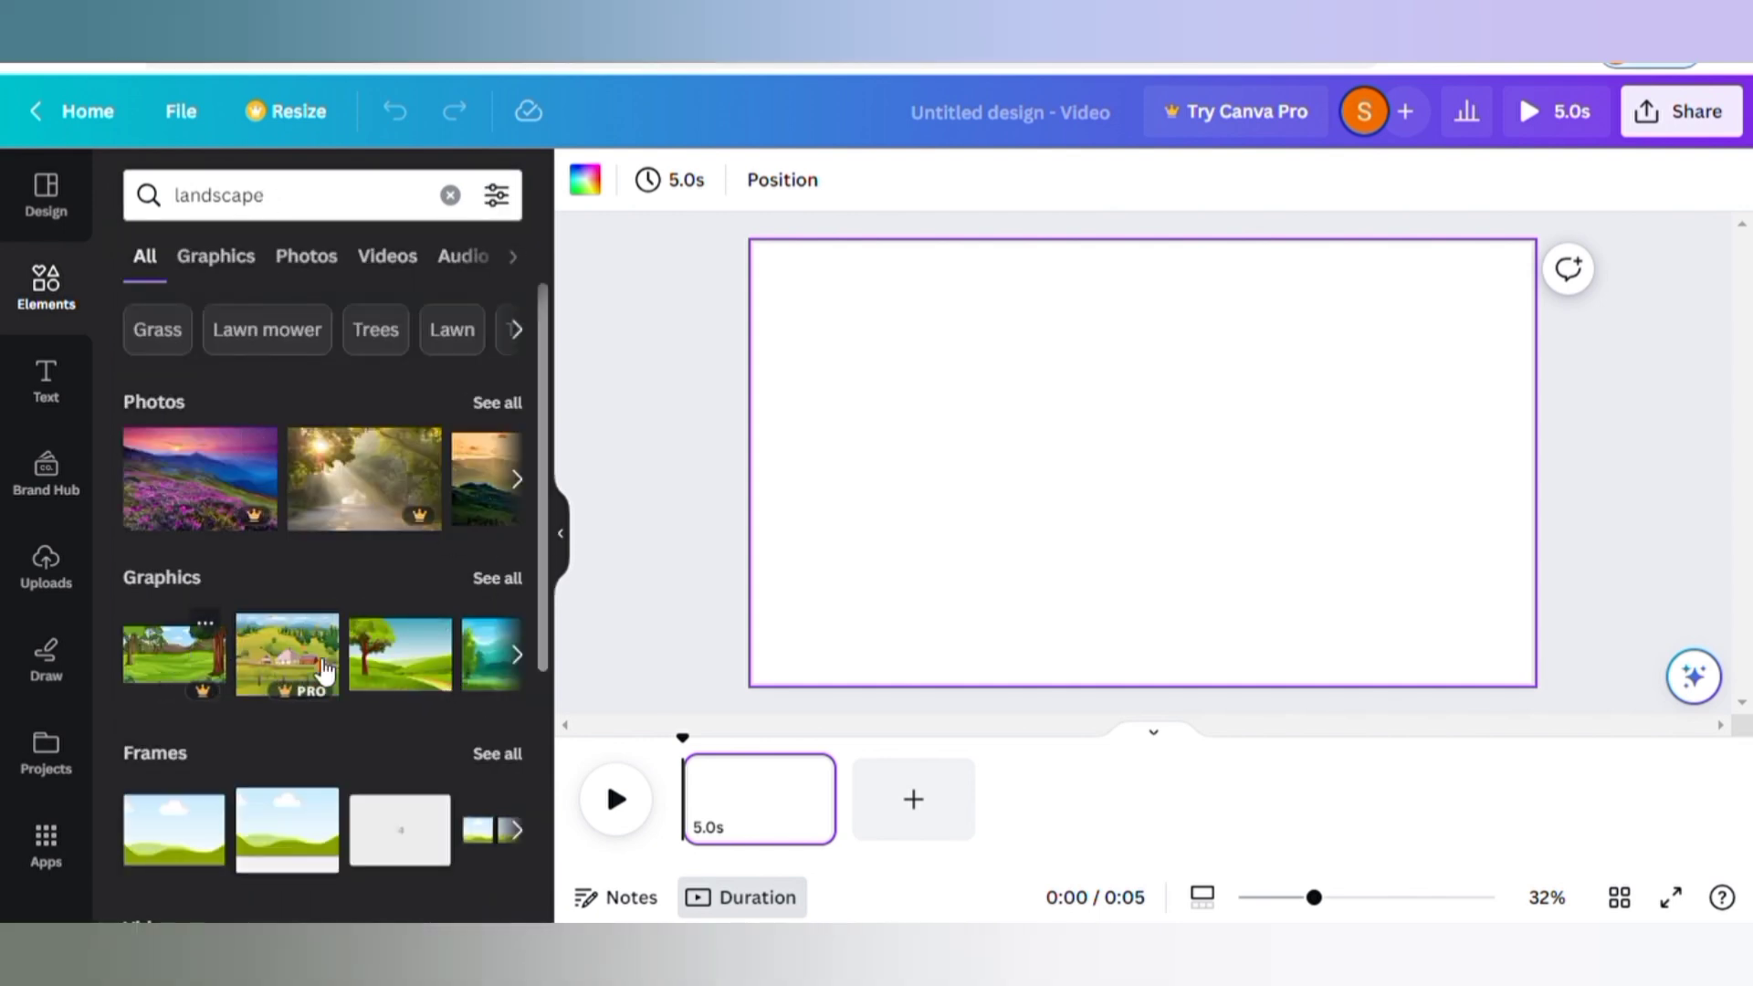
{"action": "left_click", "coordinate": [516, 578]}
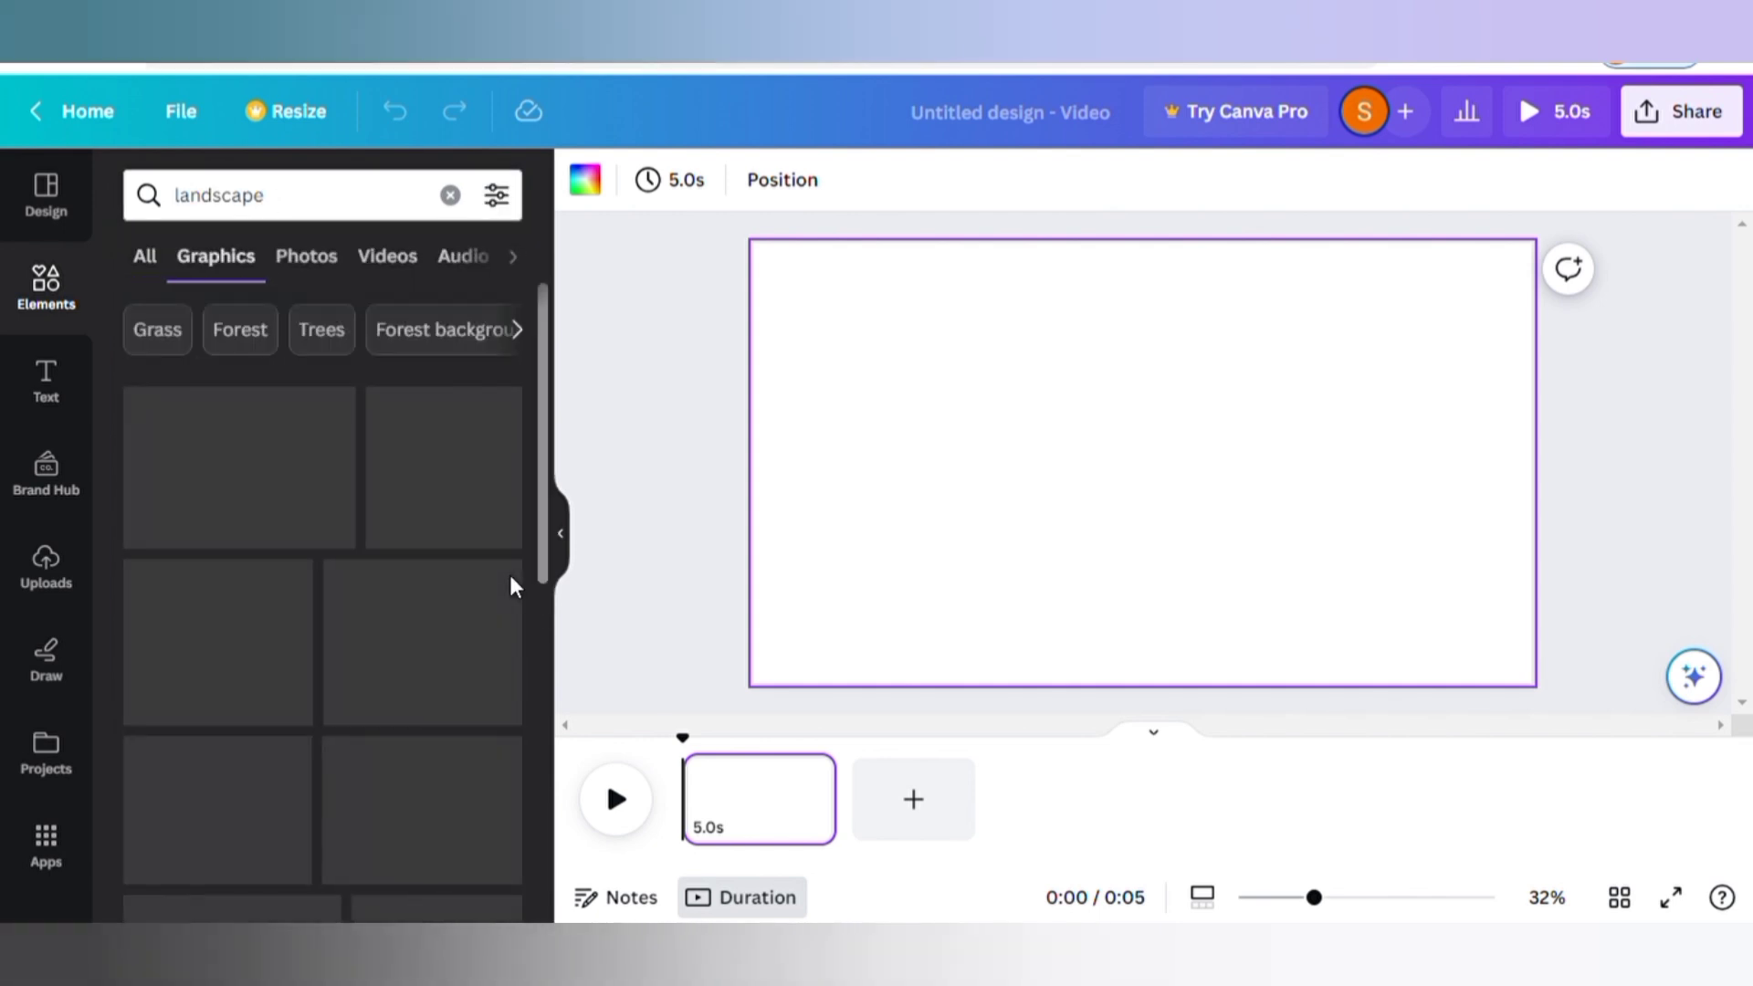
Browse the landscape graphics and add the one with a large tree, green hills and a yellow path
{"action": "left_click_drag", "start_coordinate": [543, 473], "coordinate": [555, 689]}
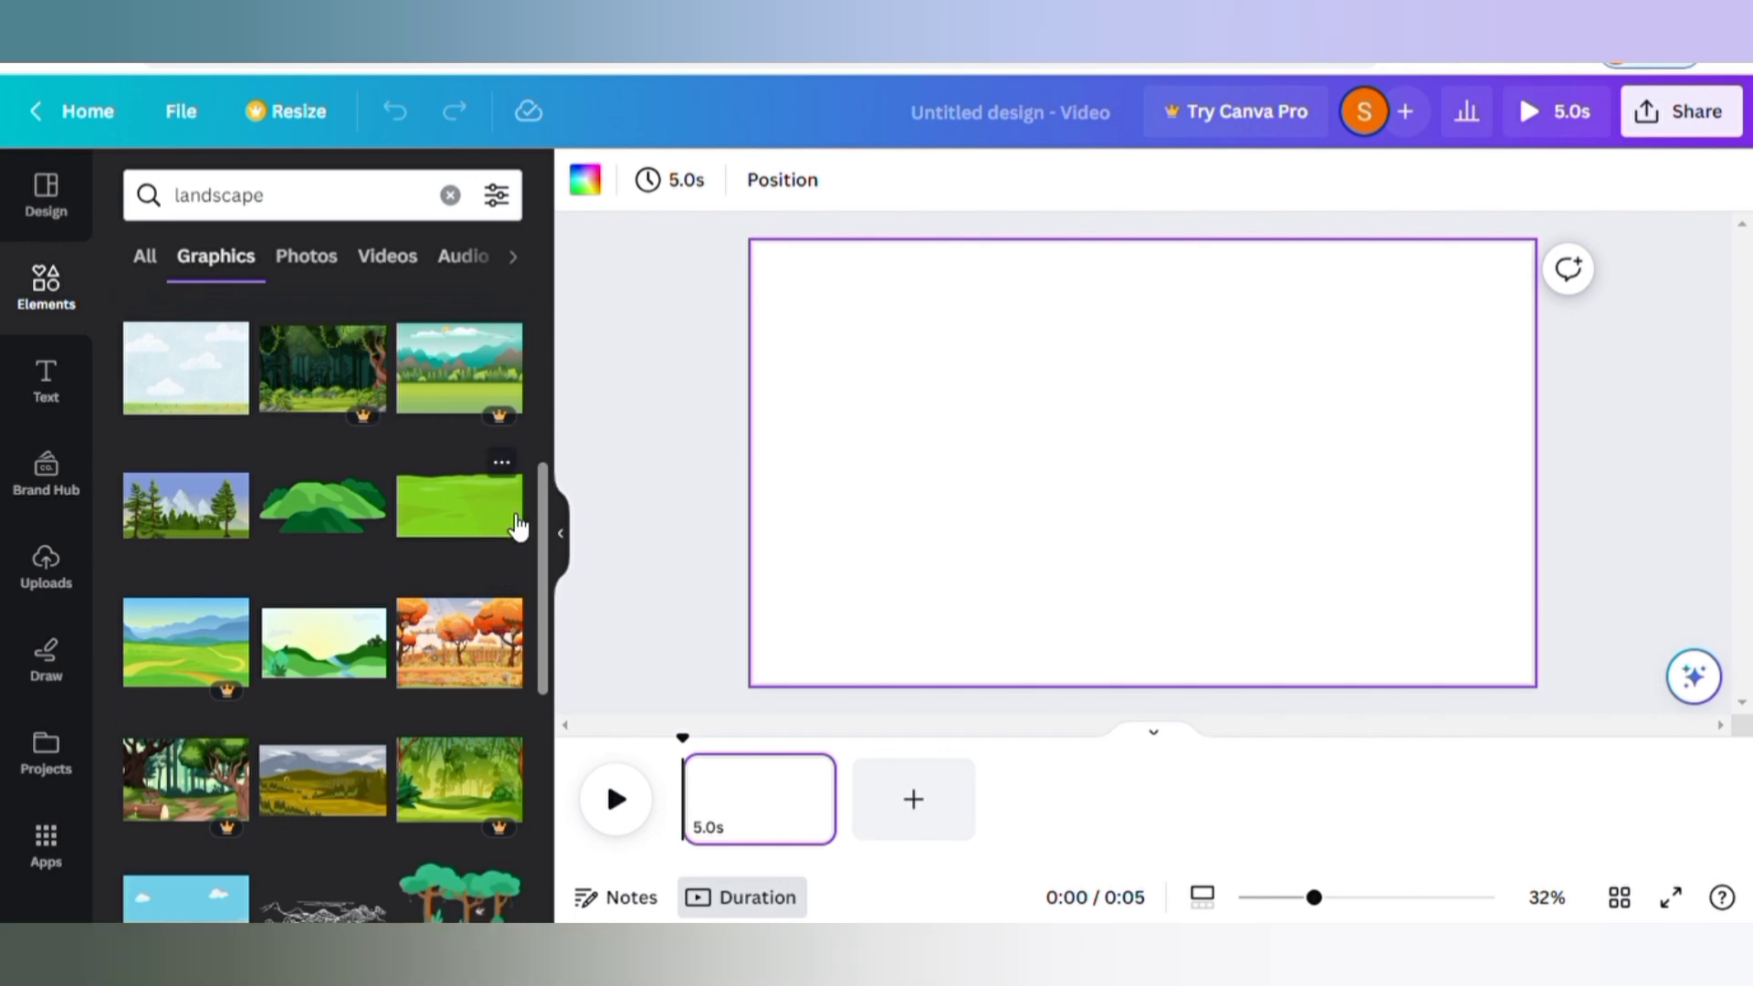
{"action": "left_click_drag", "start_coordinate": [548, 533], "coordinate": [548, 687]}
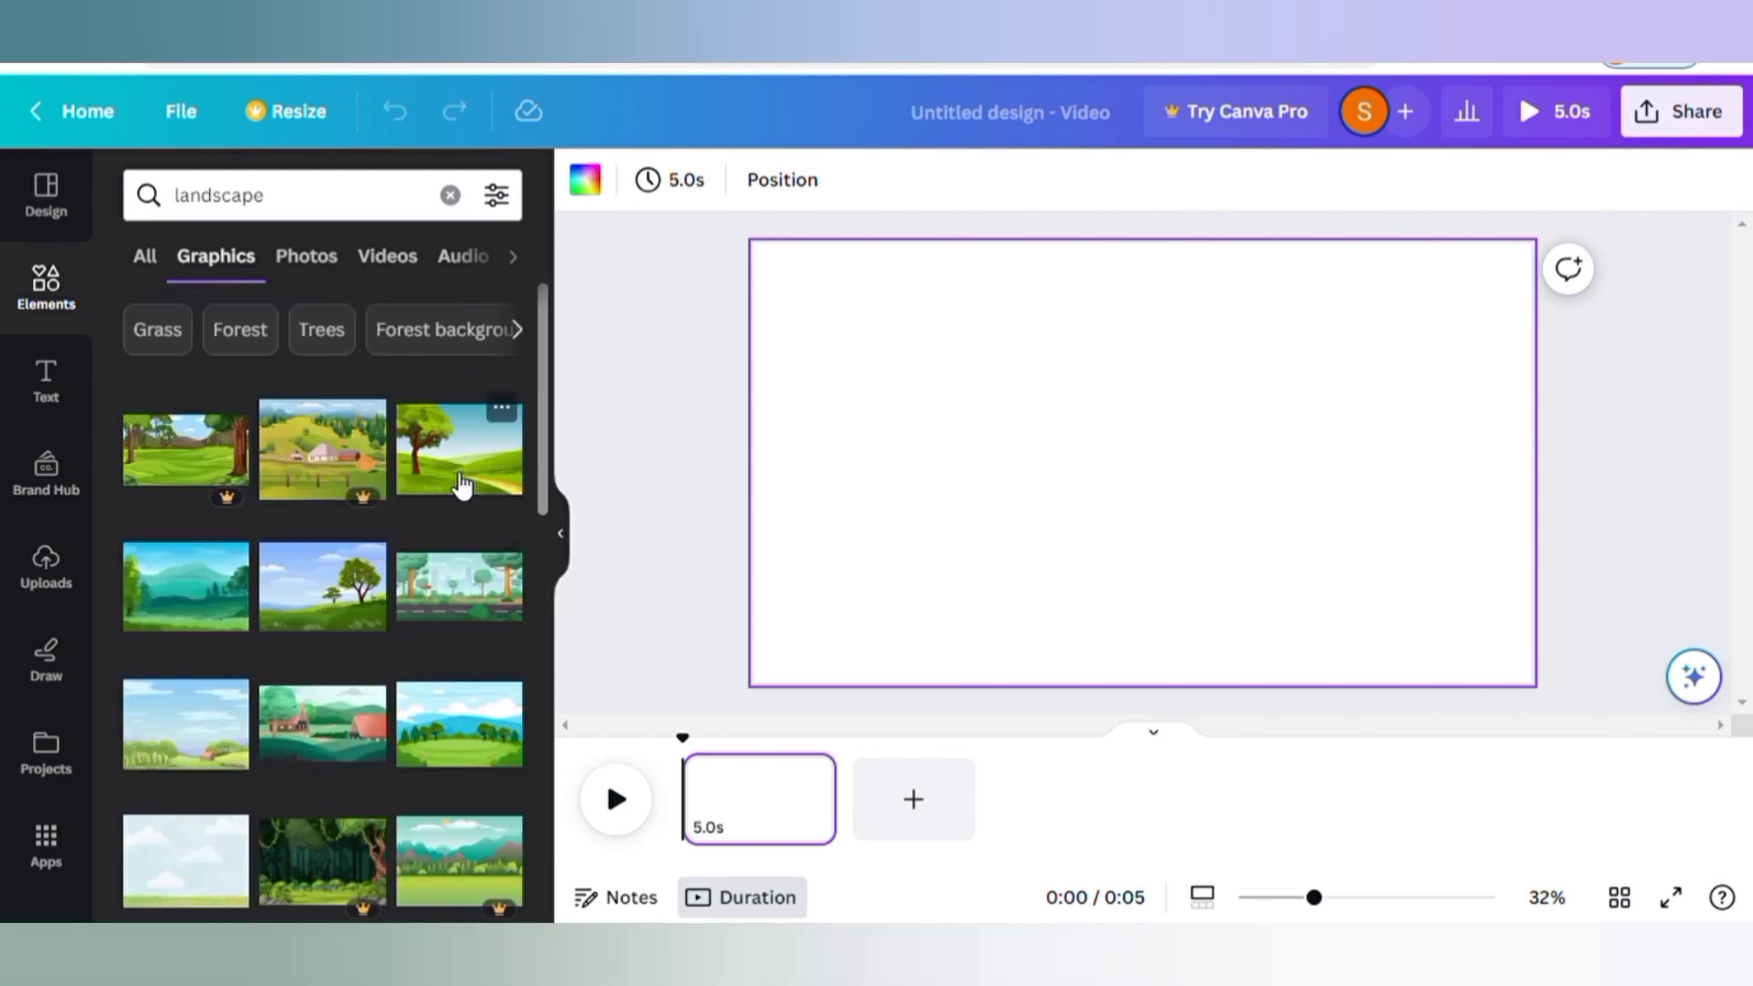
{"action": "left_click", "coordinate": [462, 484]}
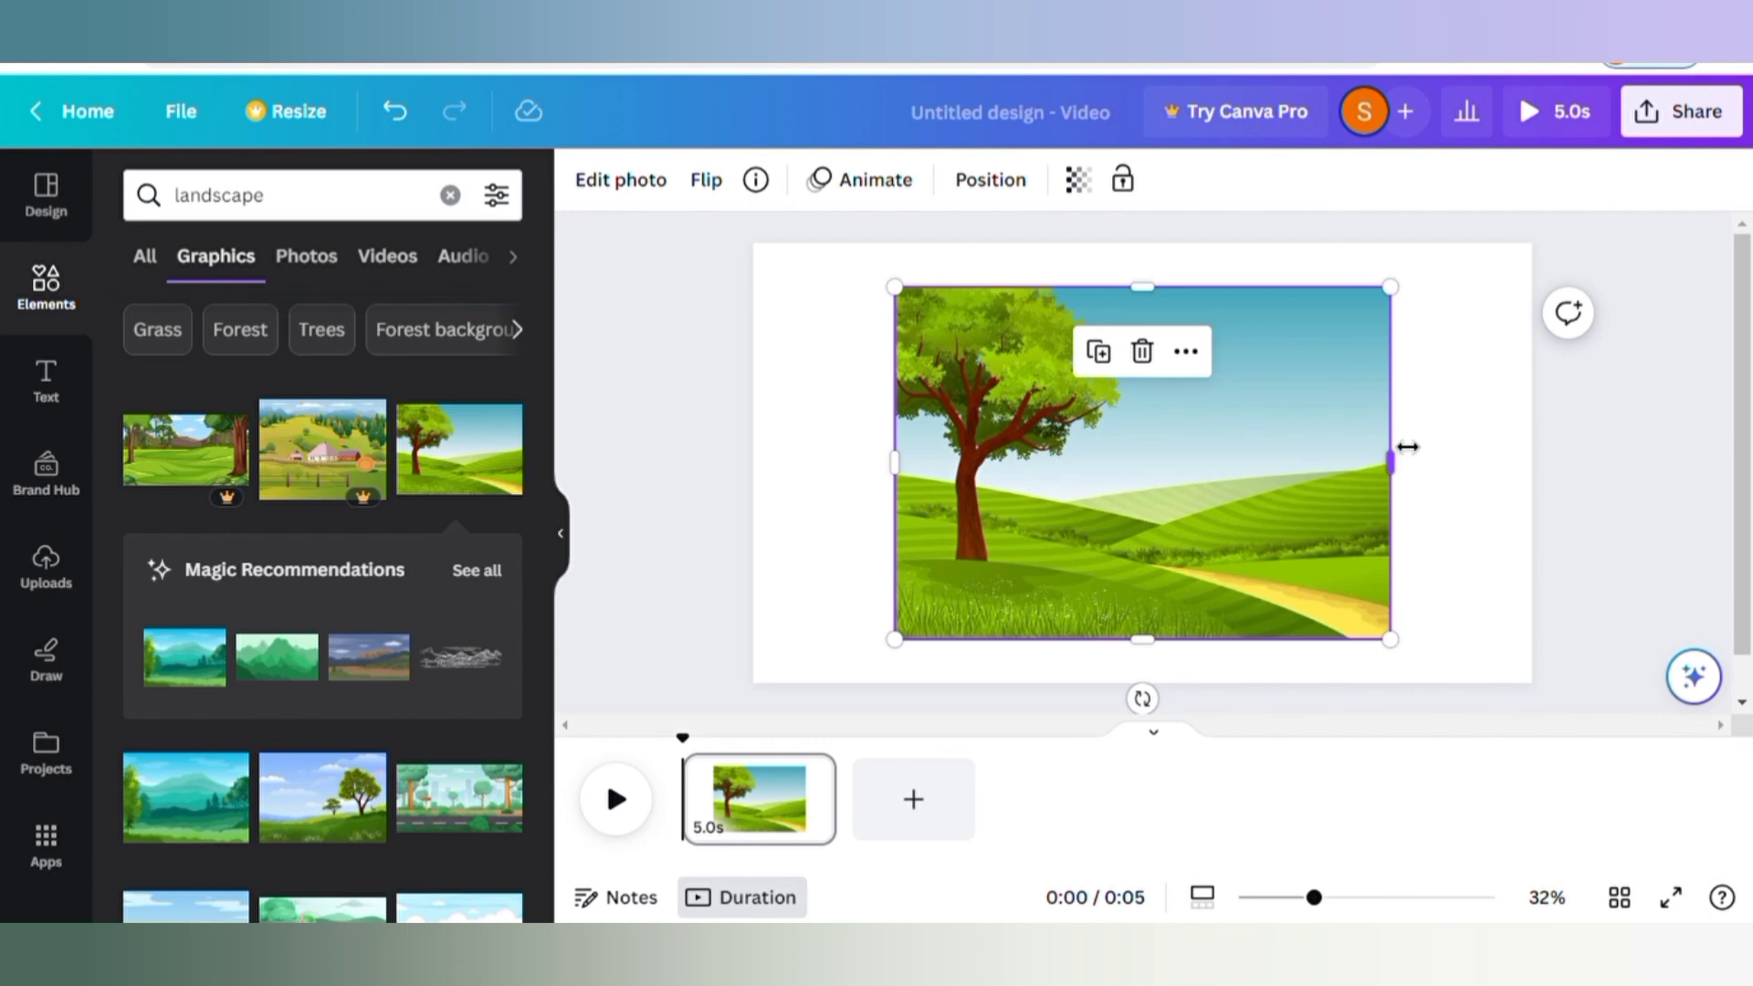
Stretch the landscape graphic on all four sides until it covers the whole page
{"action": "left_click_drag", "start_coordinate": [1411, 484], "coordinate": [1537, 458]}
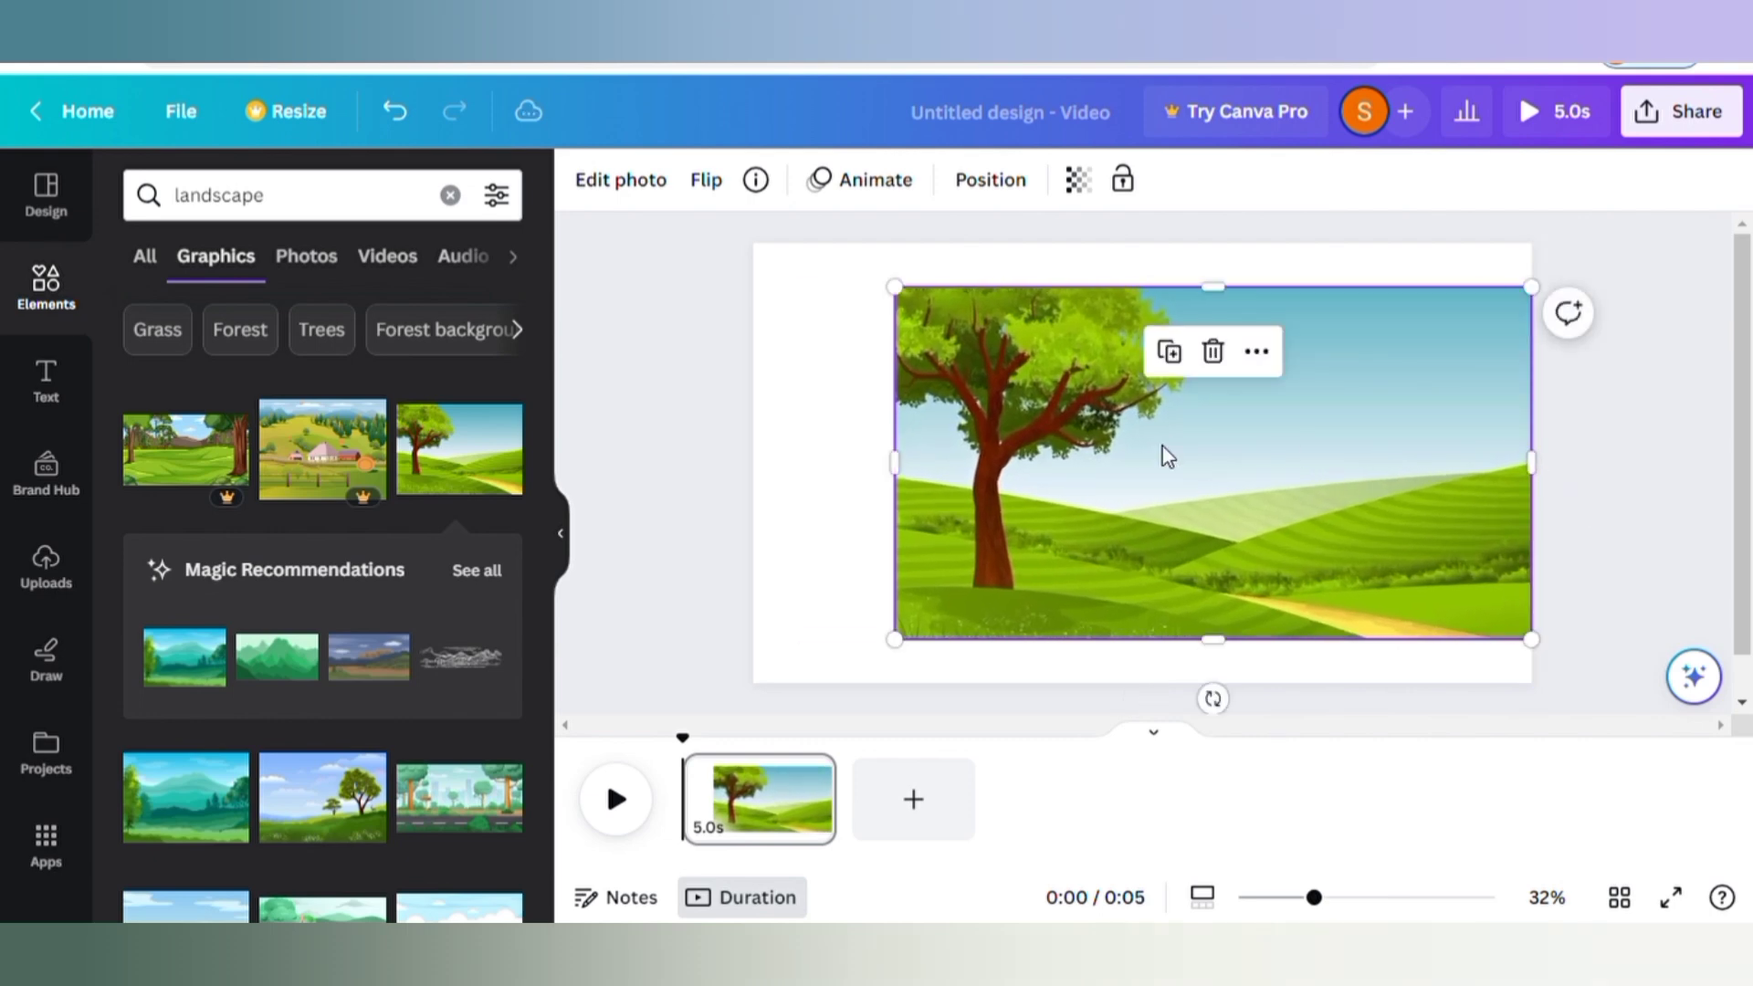
{"action": "left_click_drag", "start_coordinate": [894, 462], "coordinate": [772, 487]}
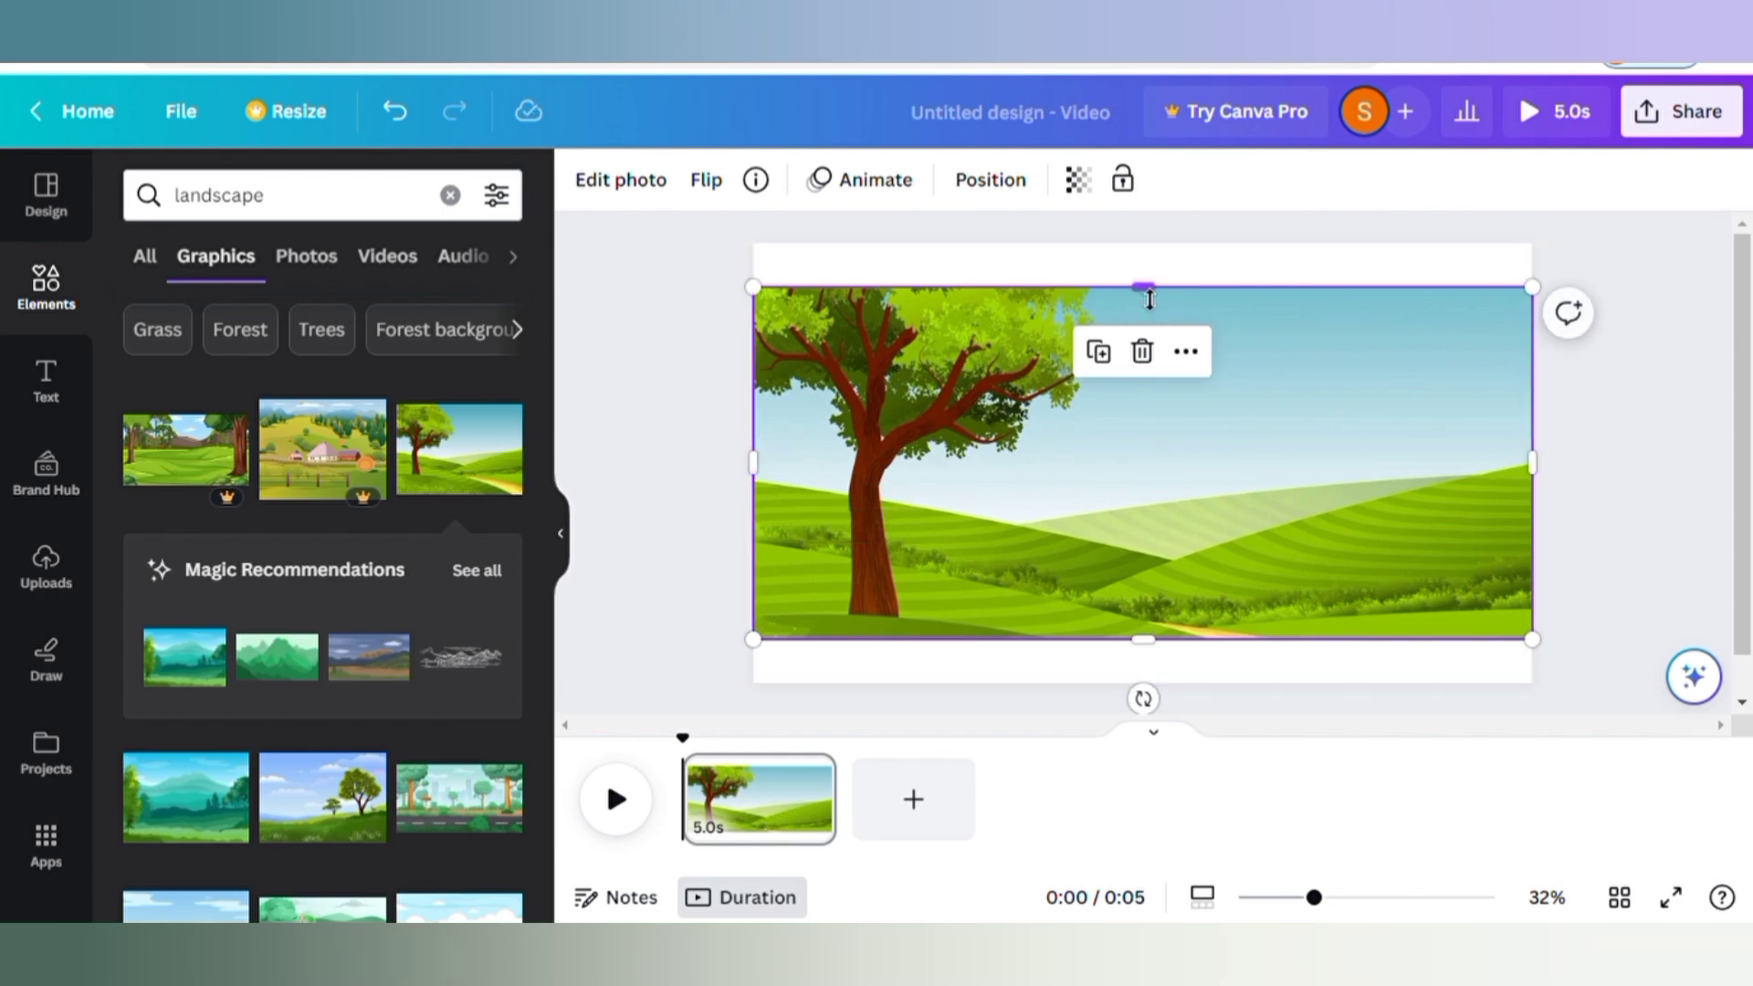
{"action": "left_click_drag", "start_coordinate": [1150, 300], "coordinate": [1159, 253]}
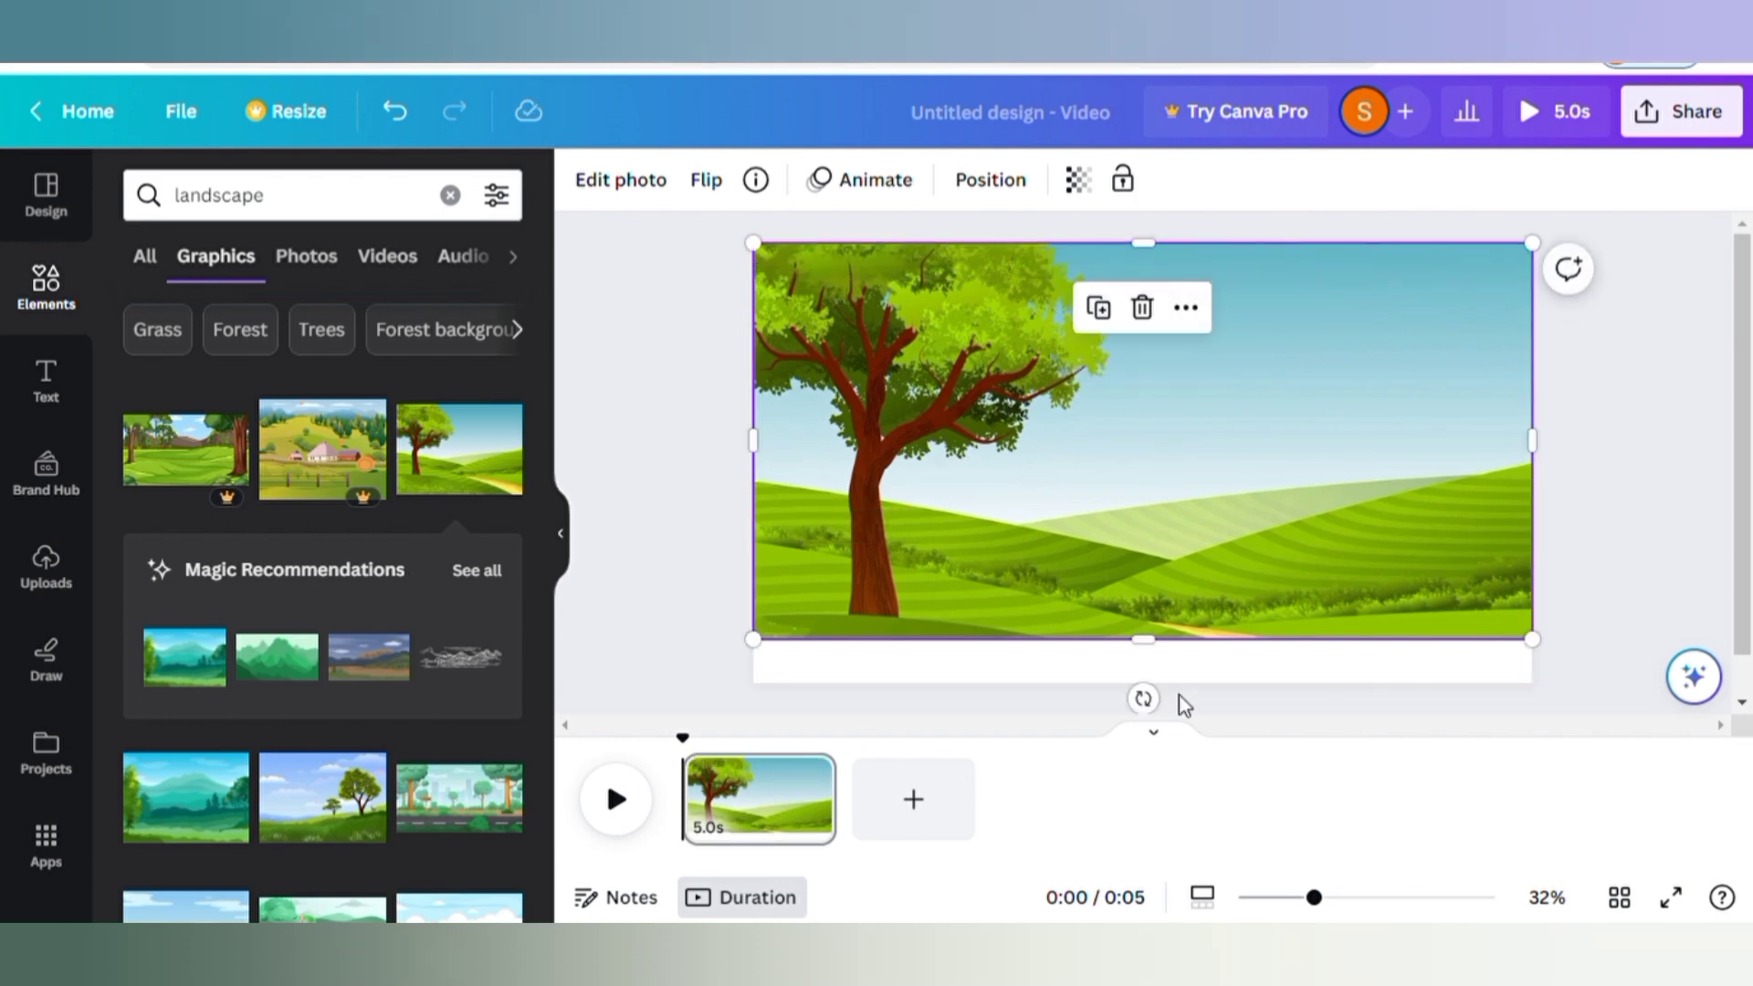
{"action": "left_click_drag", "start_coordinate": [1152, 651], "coordinate": [1169, 701]}
{"action": "left_click", "coordinate": [685, 536]}
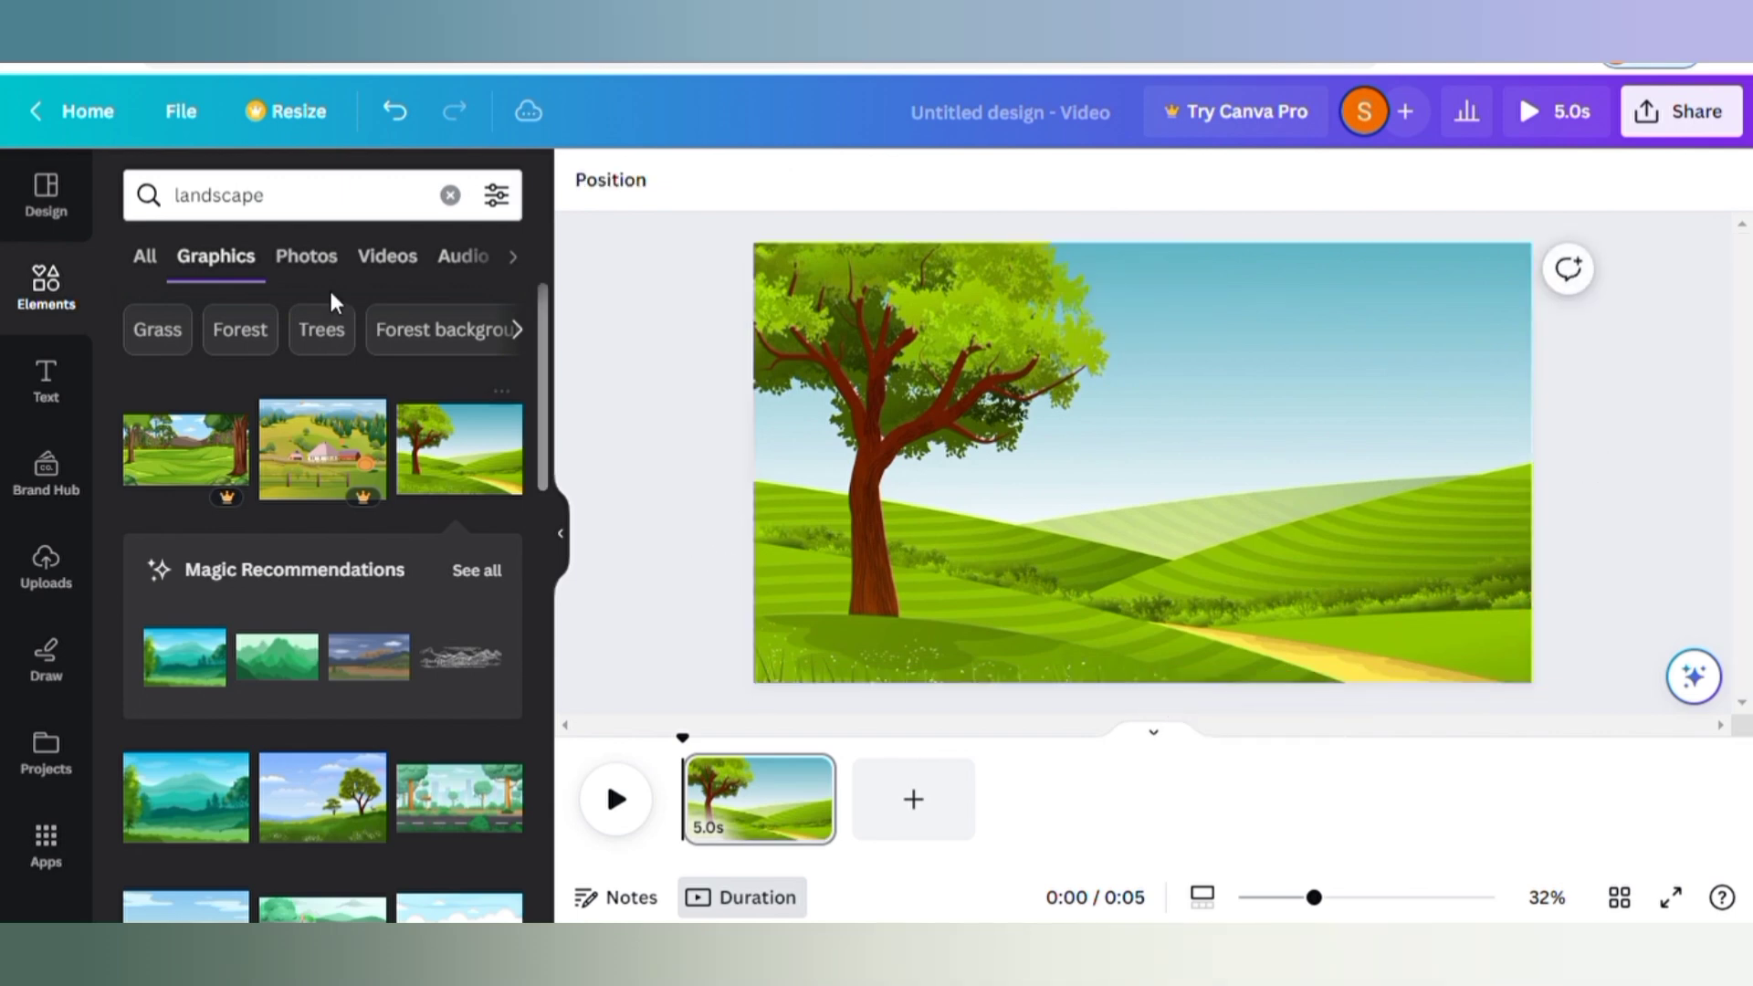
Search the elements for "sleeping lion" and add the orange lion graphic lying with its head on its paws
{"action": "left_click", "coordinate": [451, 196]}
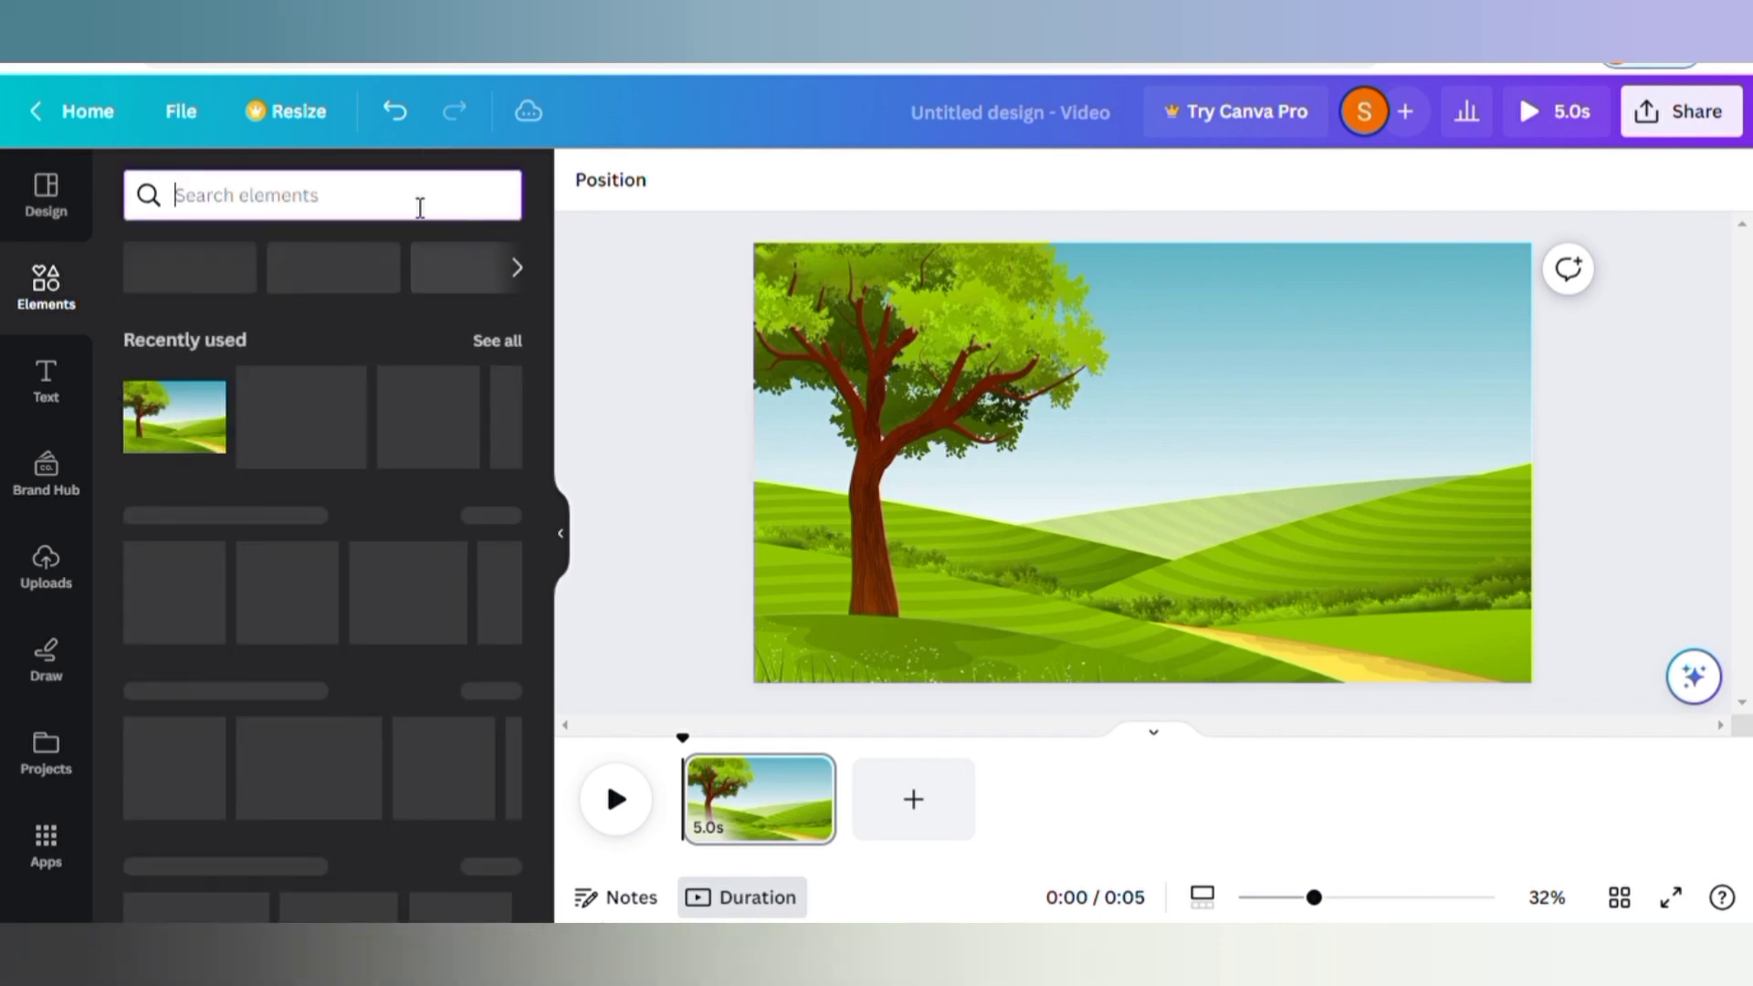
{"action": "type", "text": "sleeping"}
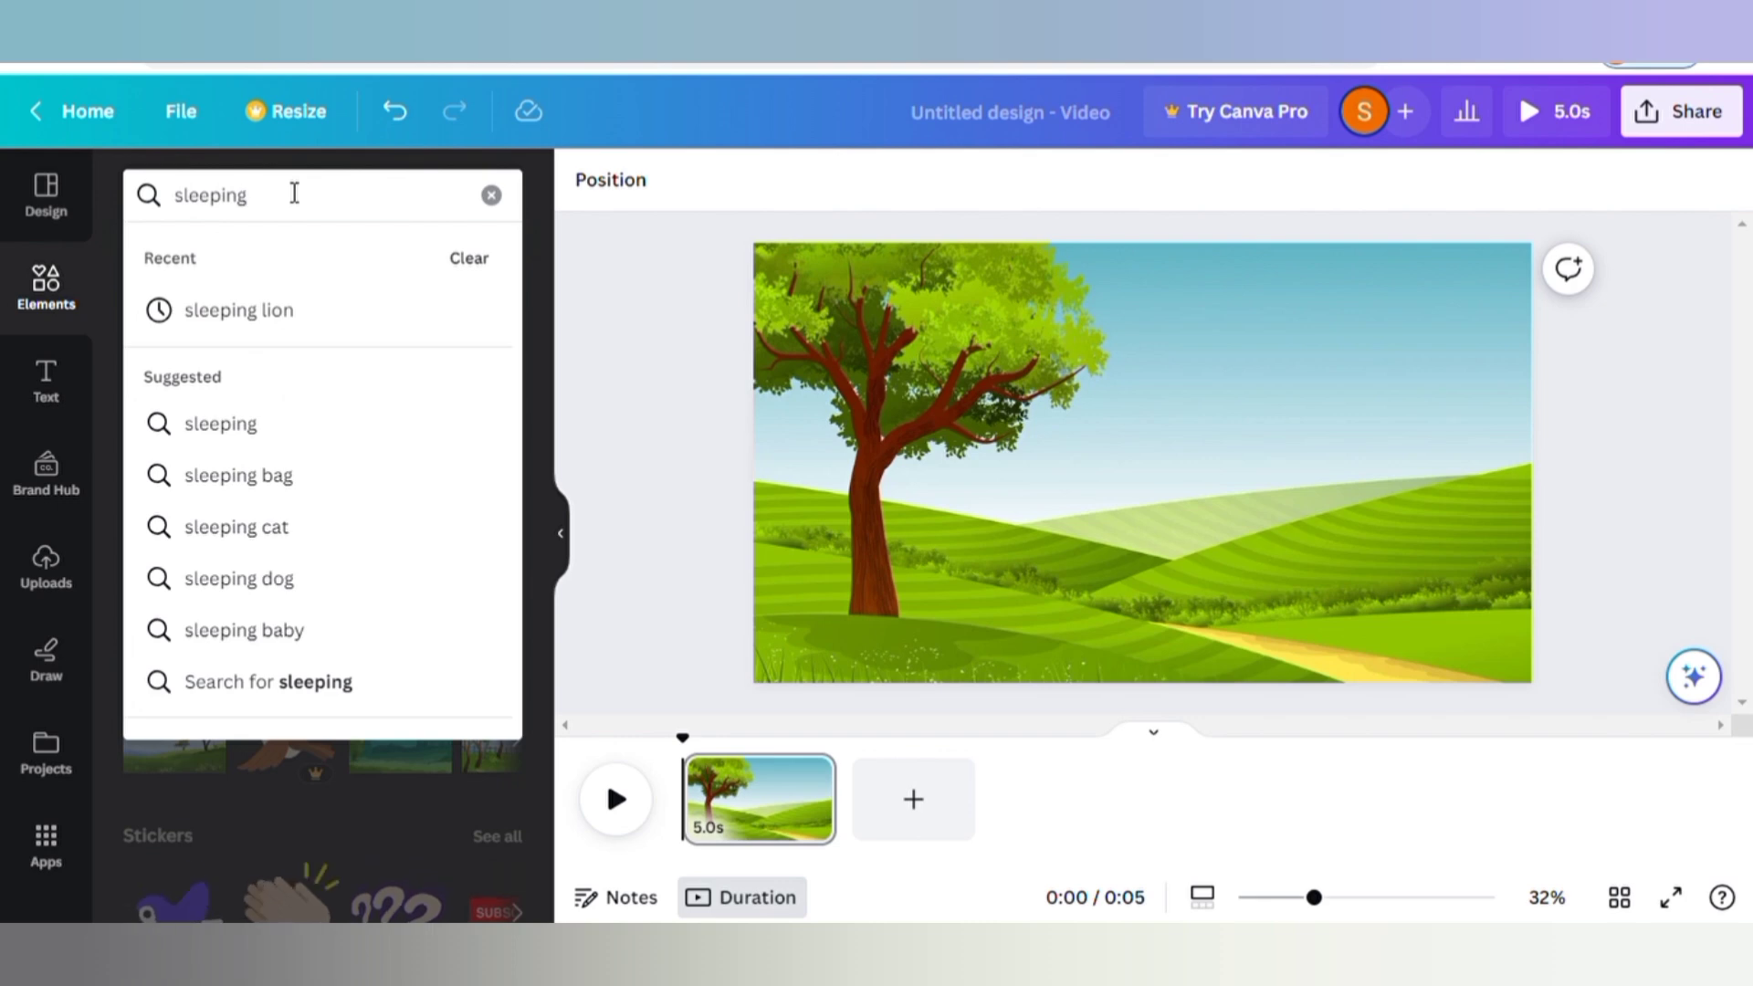
{"action": "left_click", "coordinate": [271, 308]}
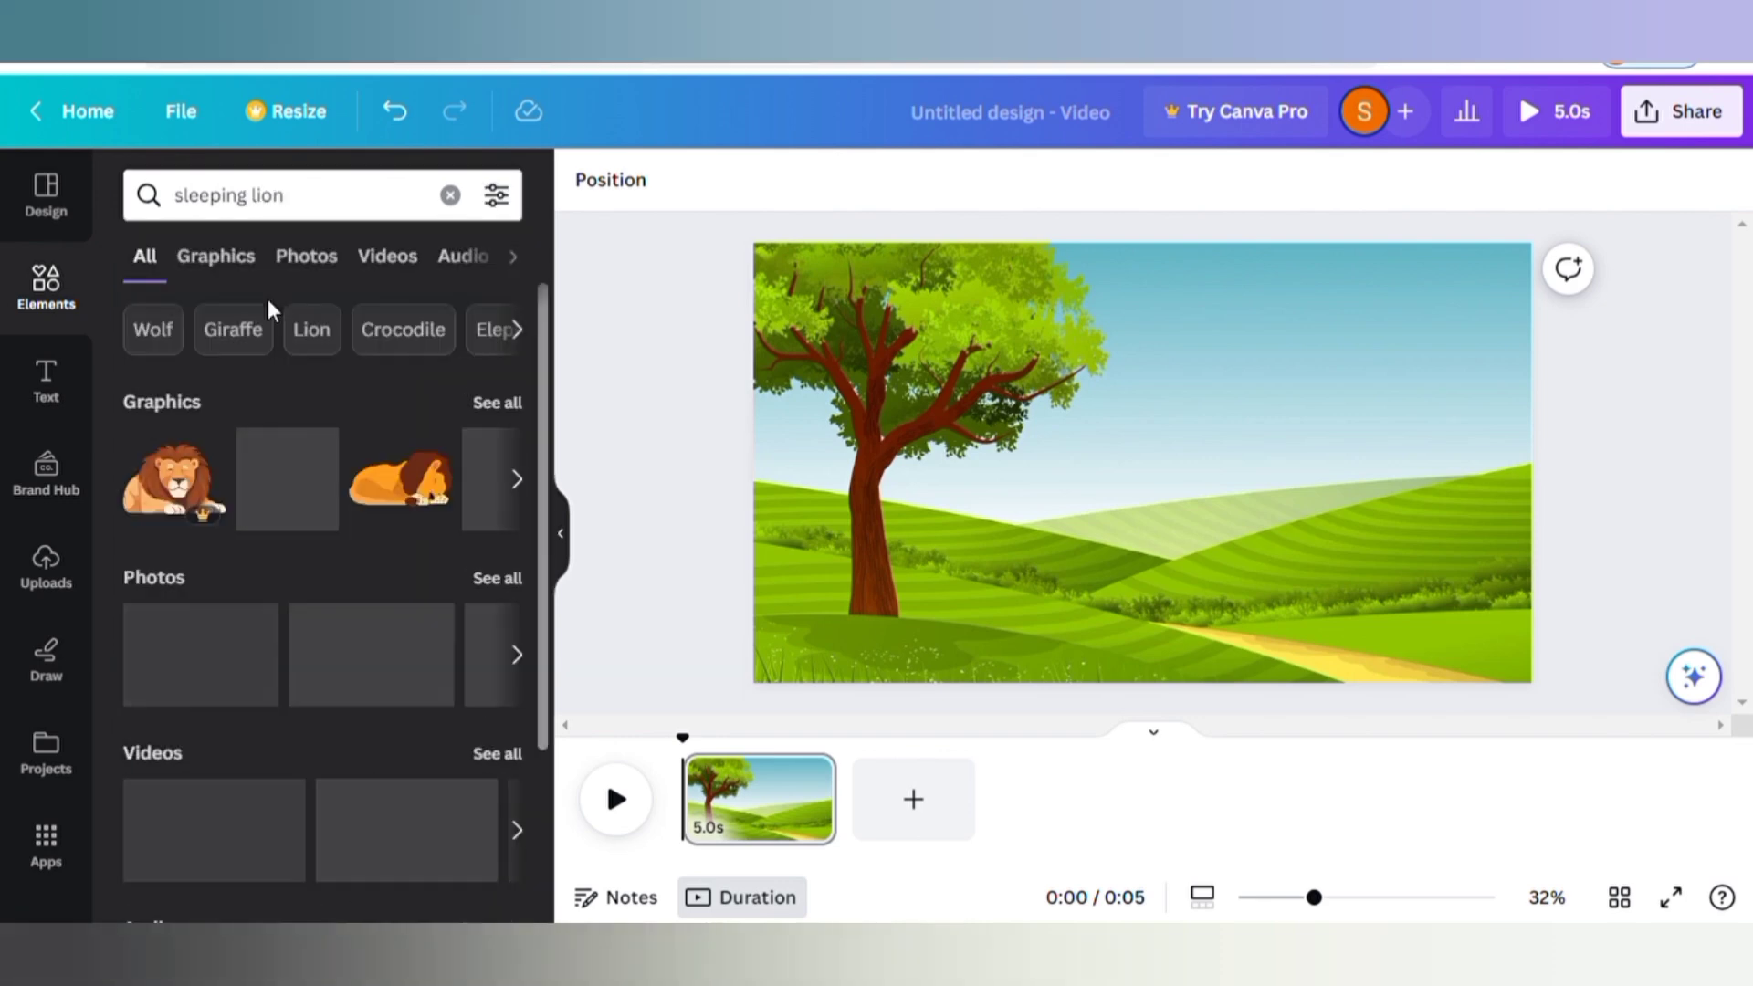
{"action": "left_click", "coordinate": [414, 505]}
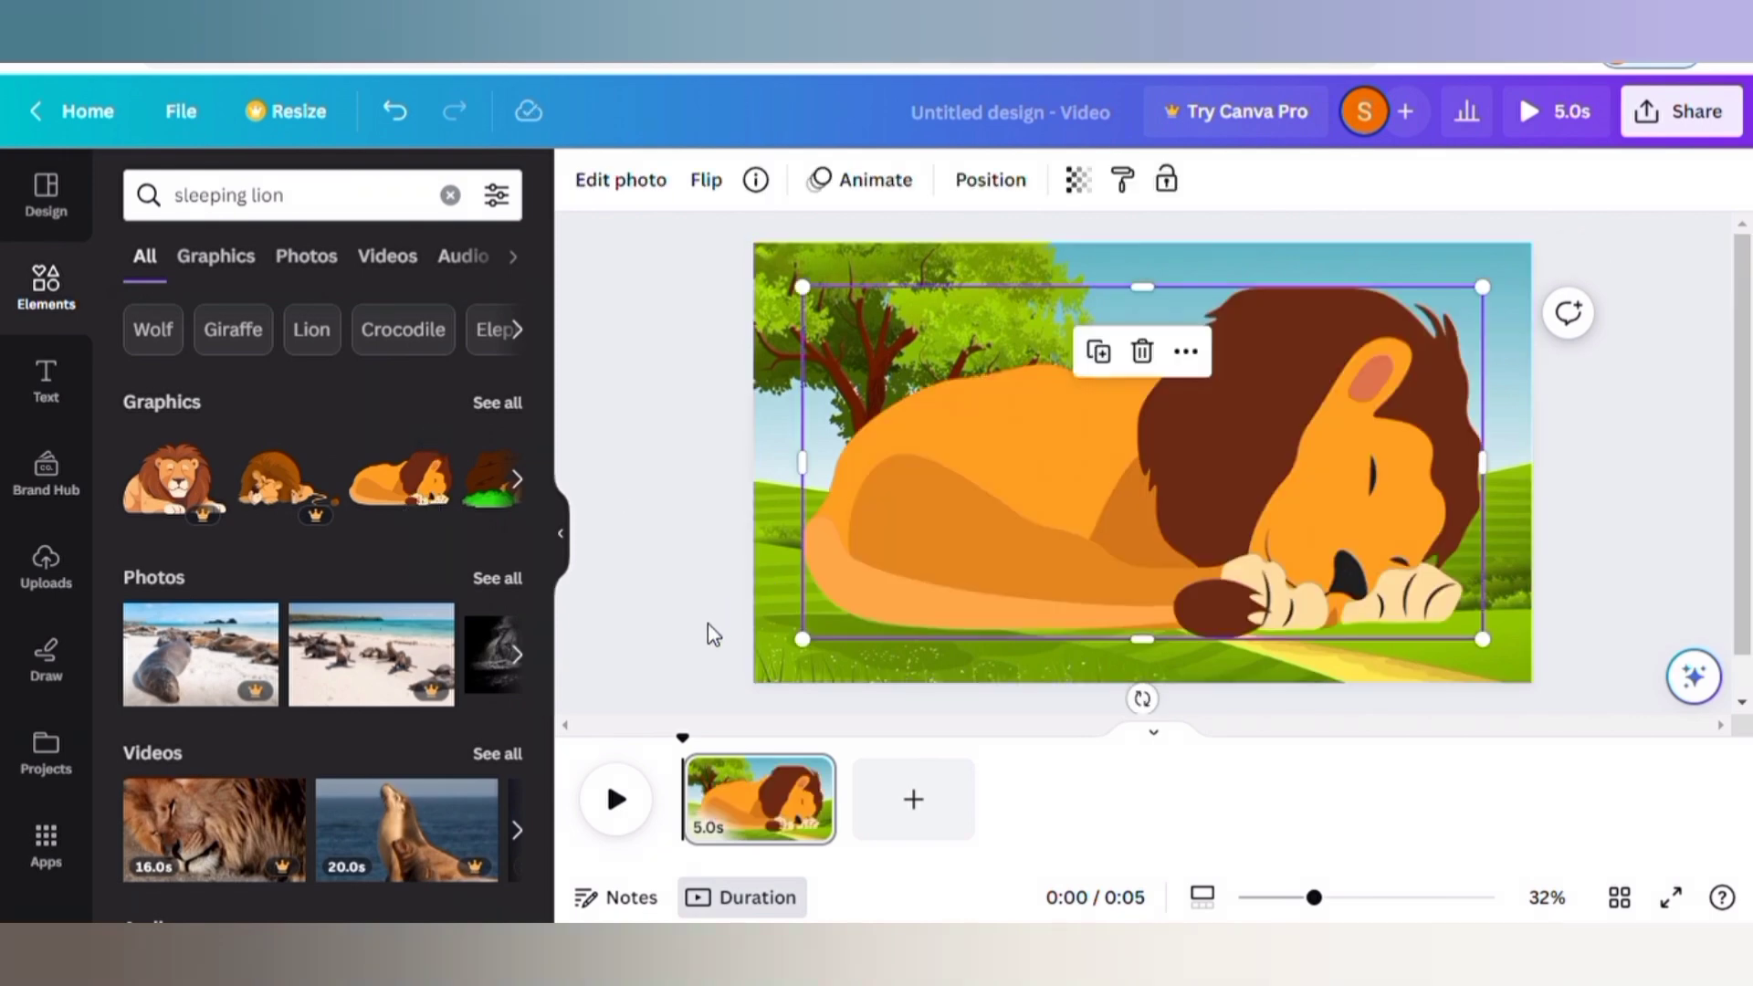
Shrink the sleeping lion to about a third of its size and place it under the tree at the page's lower edge
{"action": "left_click_drag", "start_coordinate": [815, 654], "coordinate": [1261, 429]}
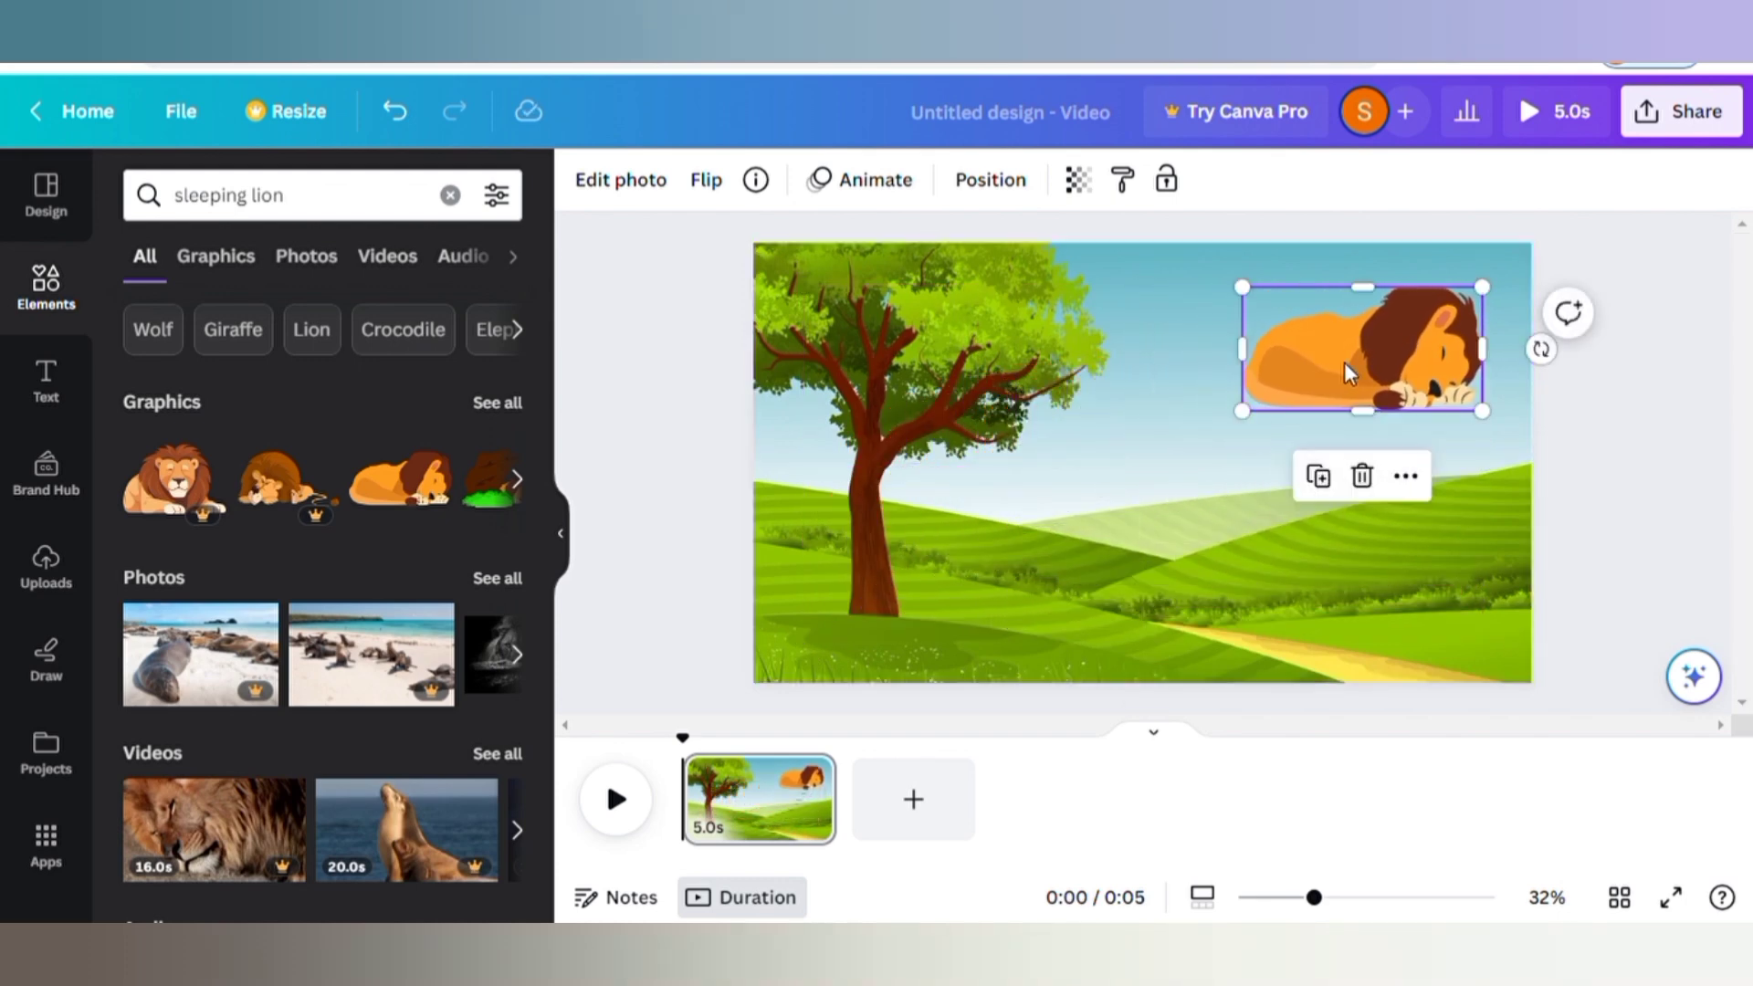
{"action": "left_click_drag", "start_coordinate": [1344, 362], "coordinate": [901, 652]}
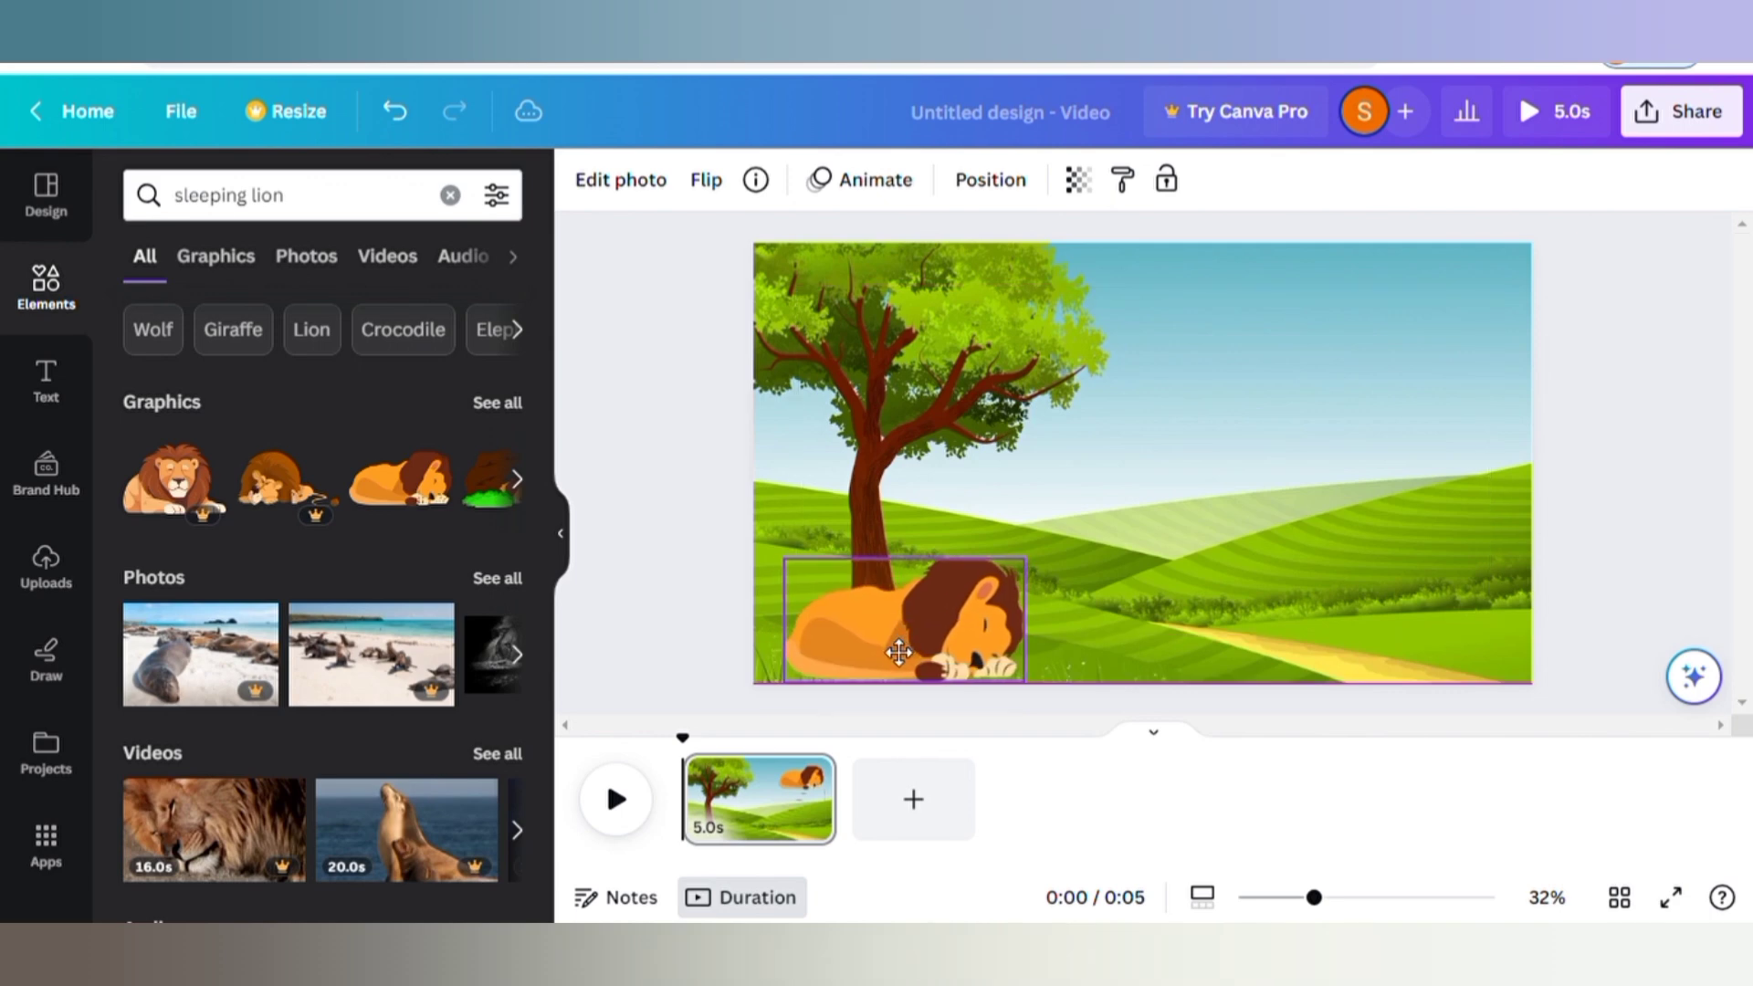
{"action": "left_click", "coordinate": [1158, 592]}
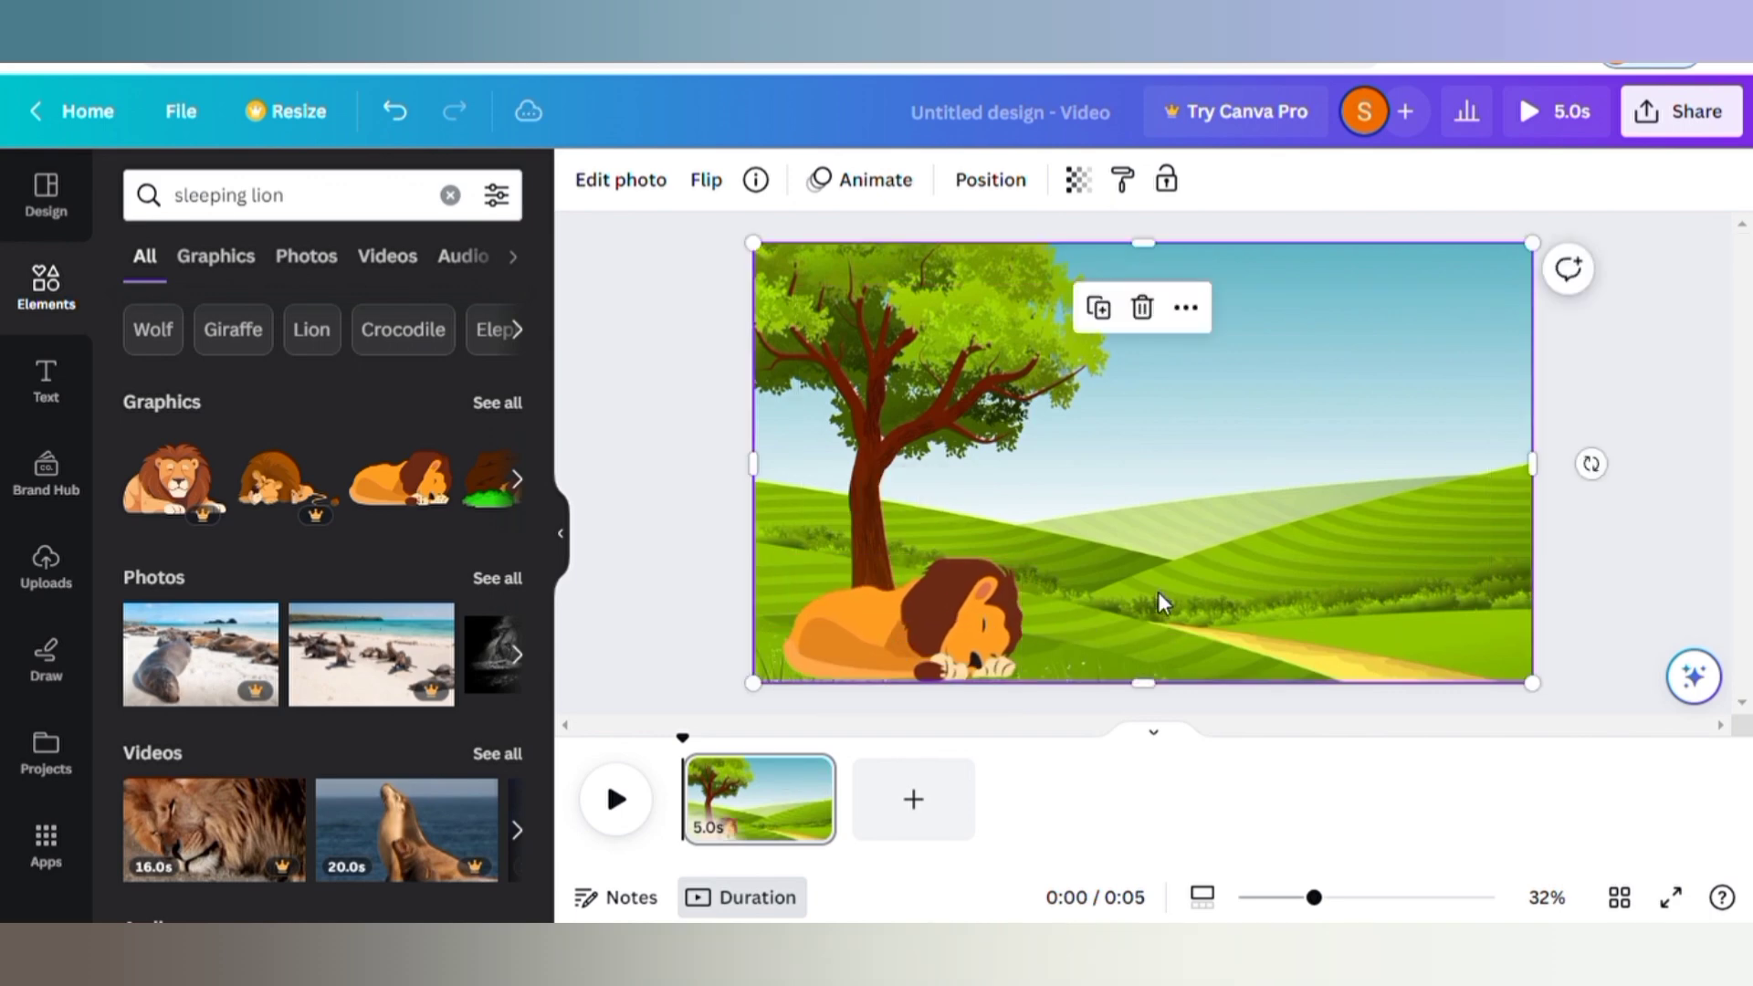
Search the elements for "rat" and filter the results to Animated only
{"action": "left_click", "coordinate": [459, 198]}
{"action": "type", "text": "rat"}
{"action": "key", "text": "Return"}
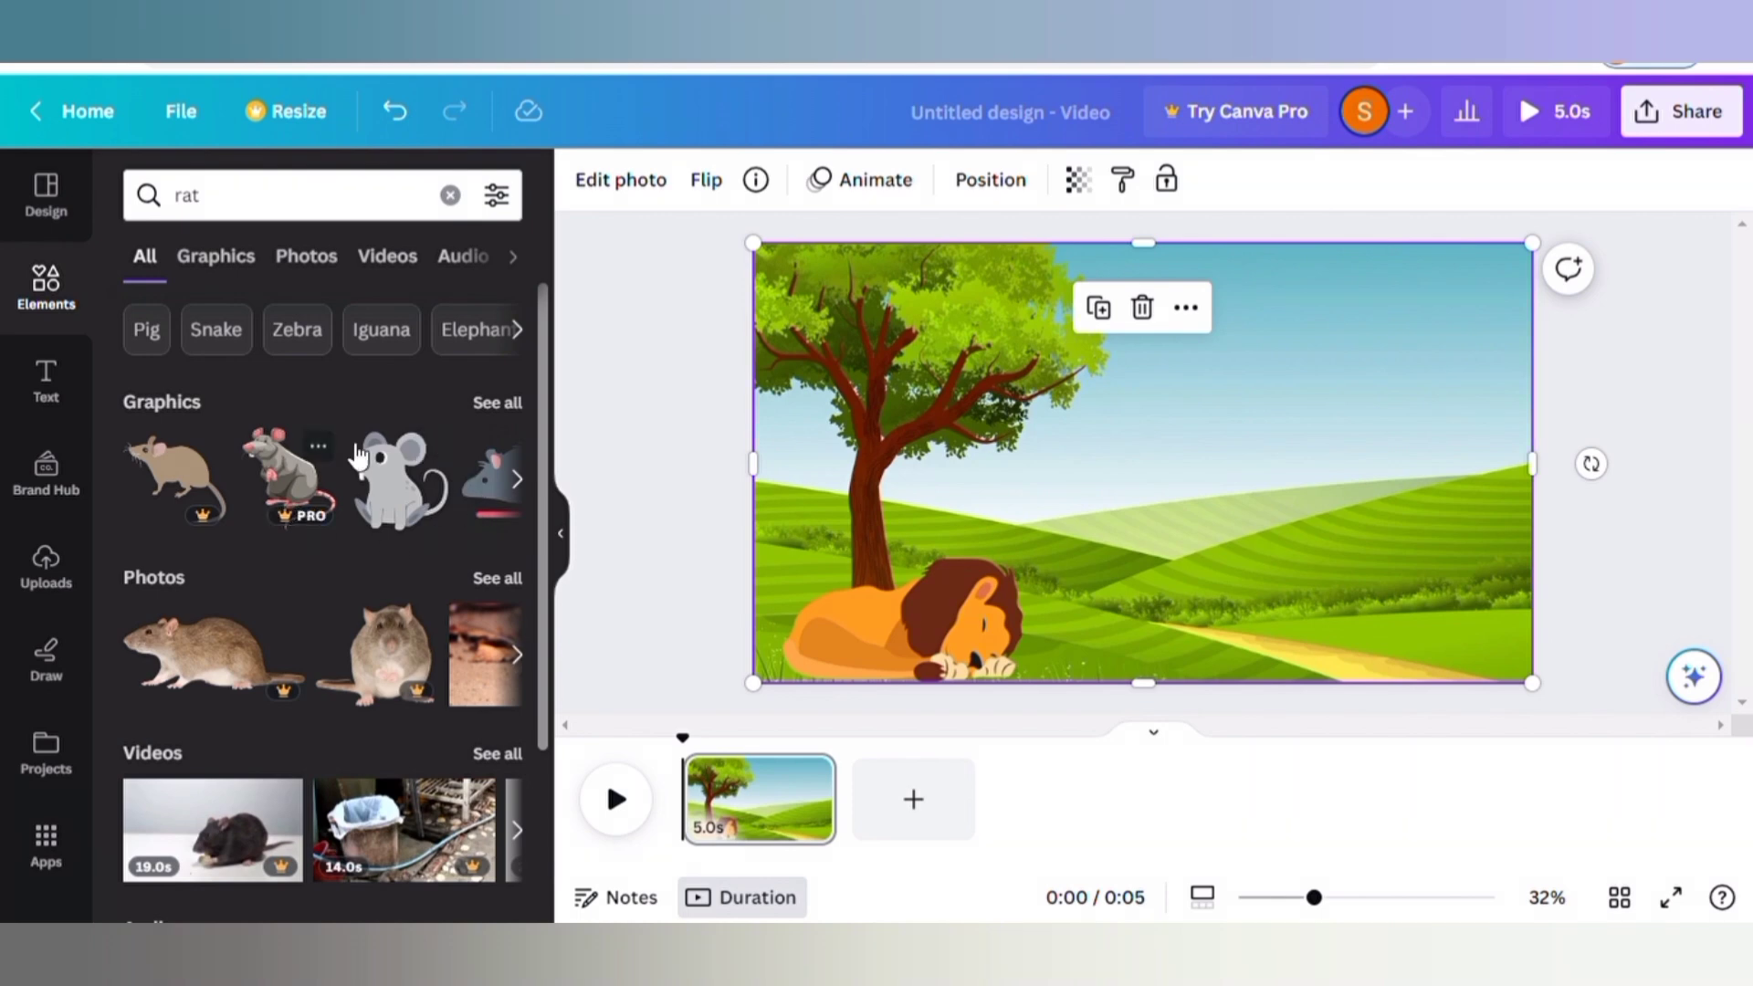
{"action": "left_click", "coordinate": [498, 195]}
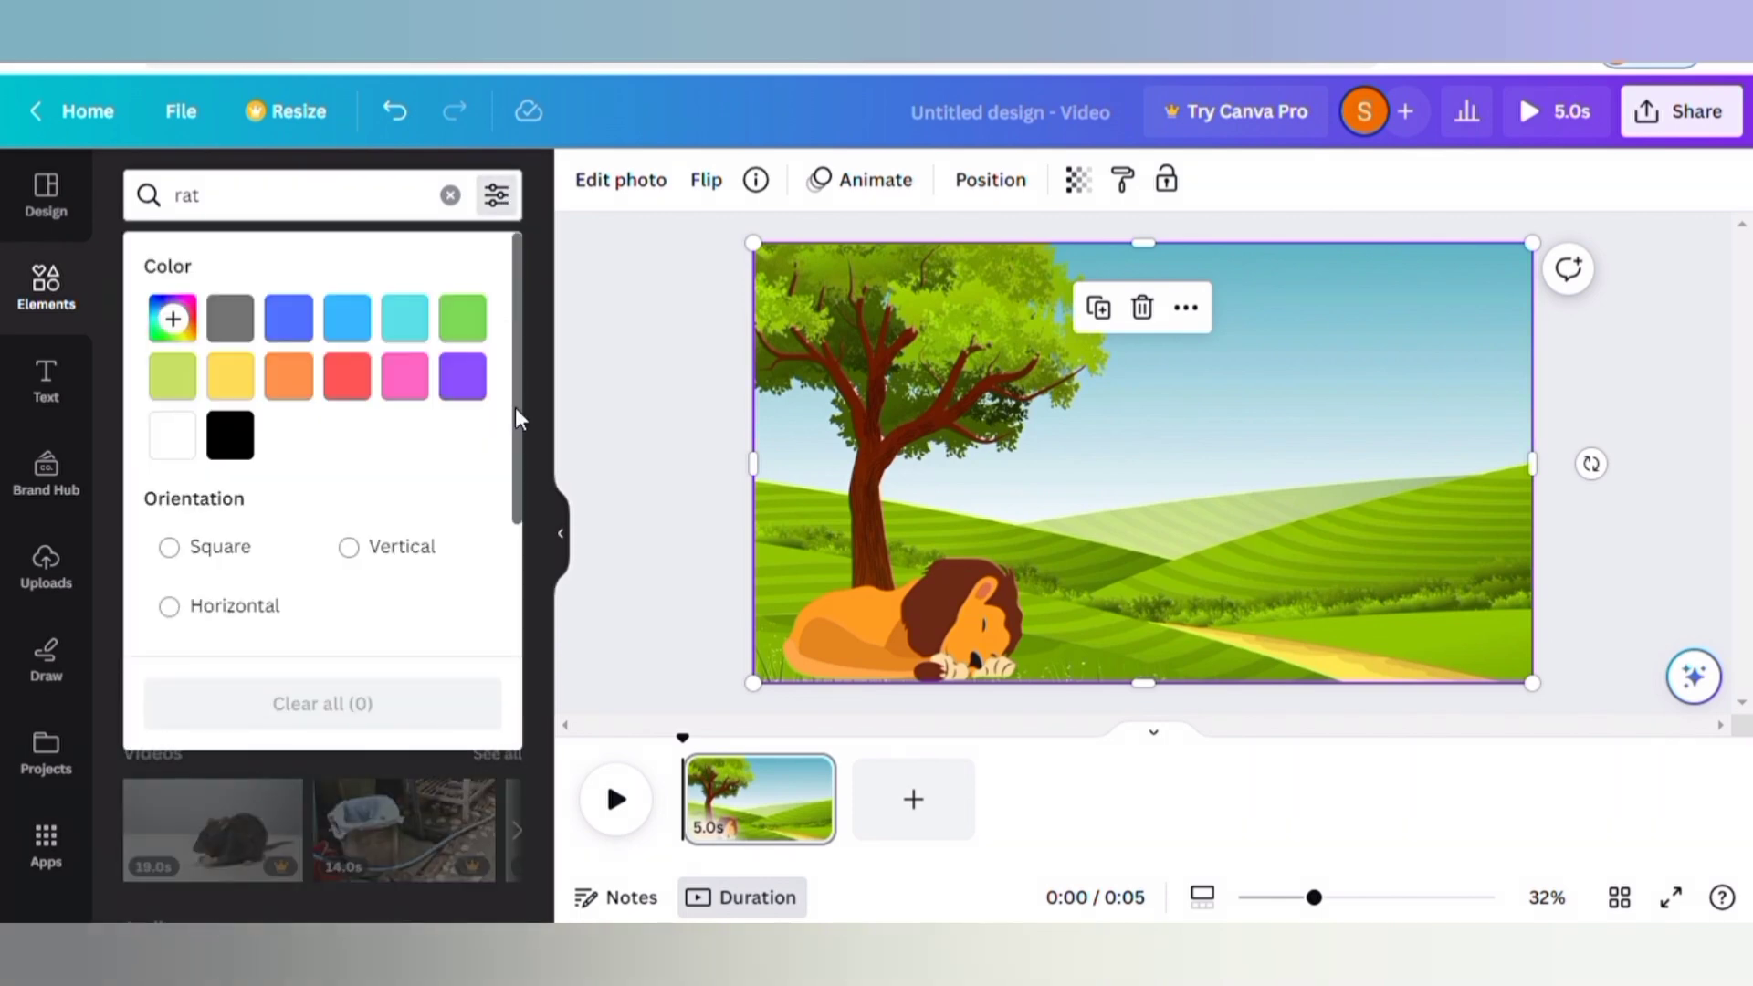
{"action": "left_click_drag", "start_coordinate": [515, 408], "coordinate": [502, 584]}
{"action": "left_click", "coordinate": [400, 528]}
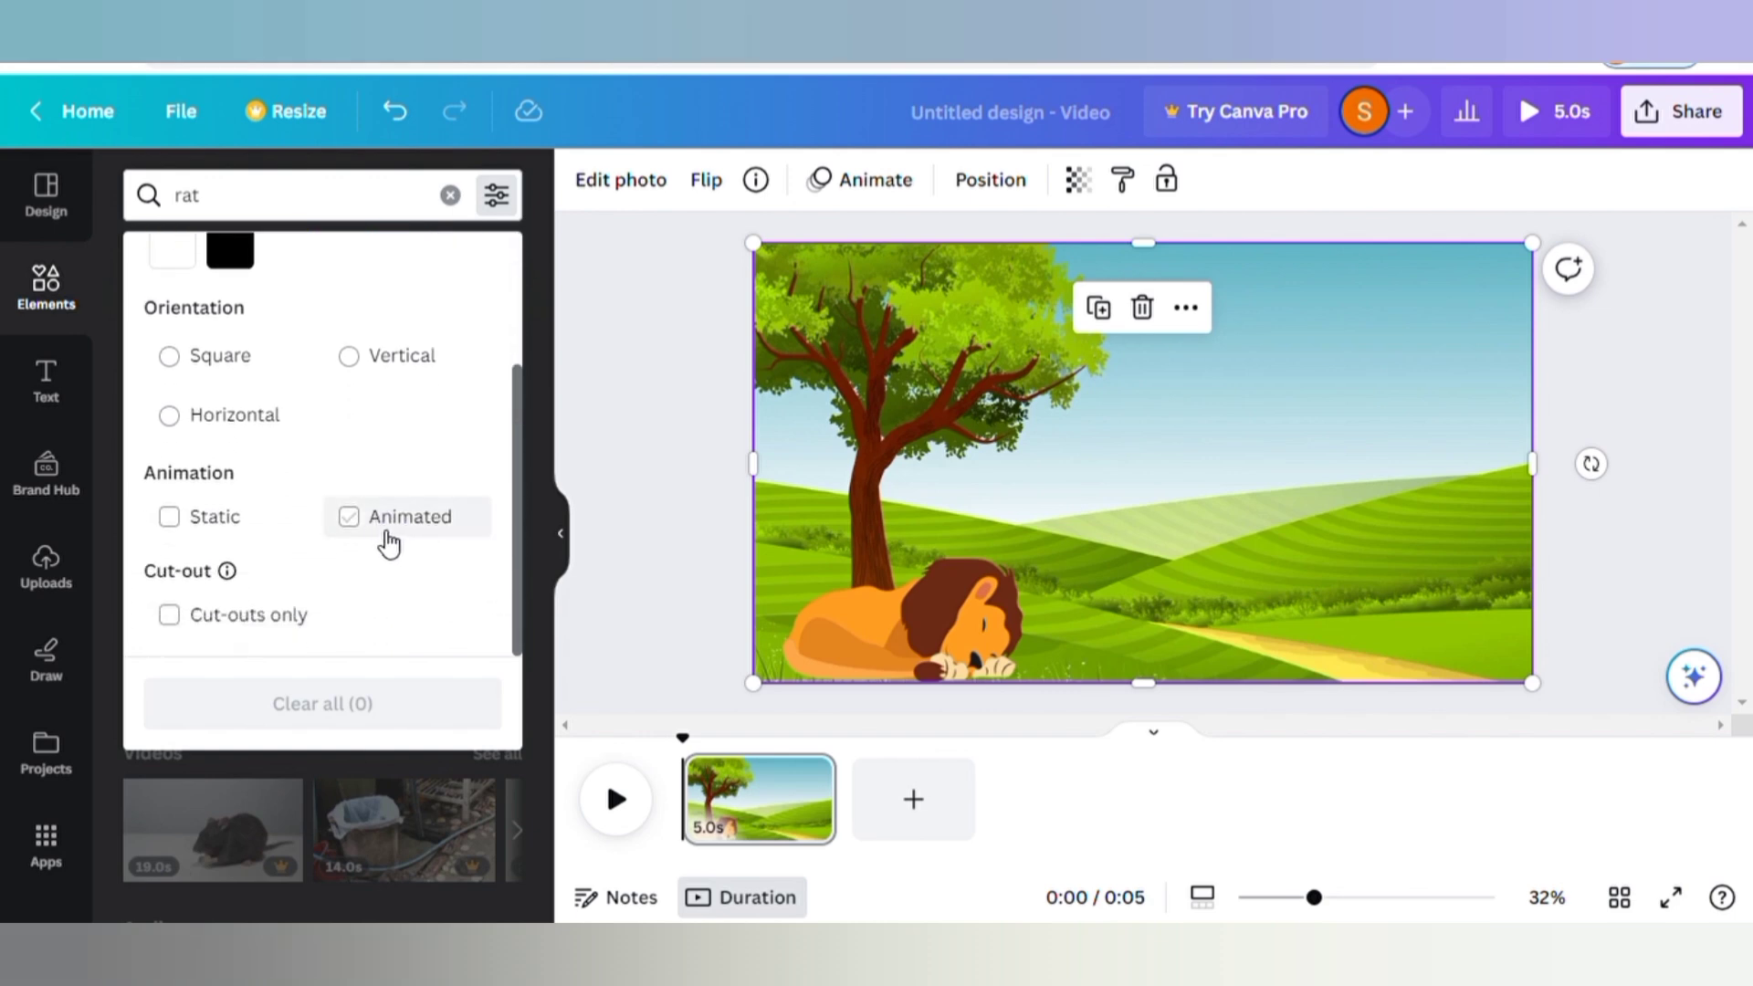
{"action": "left_click", "coordinate": [419, 539]}
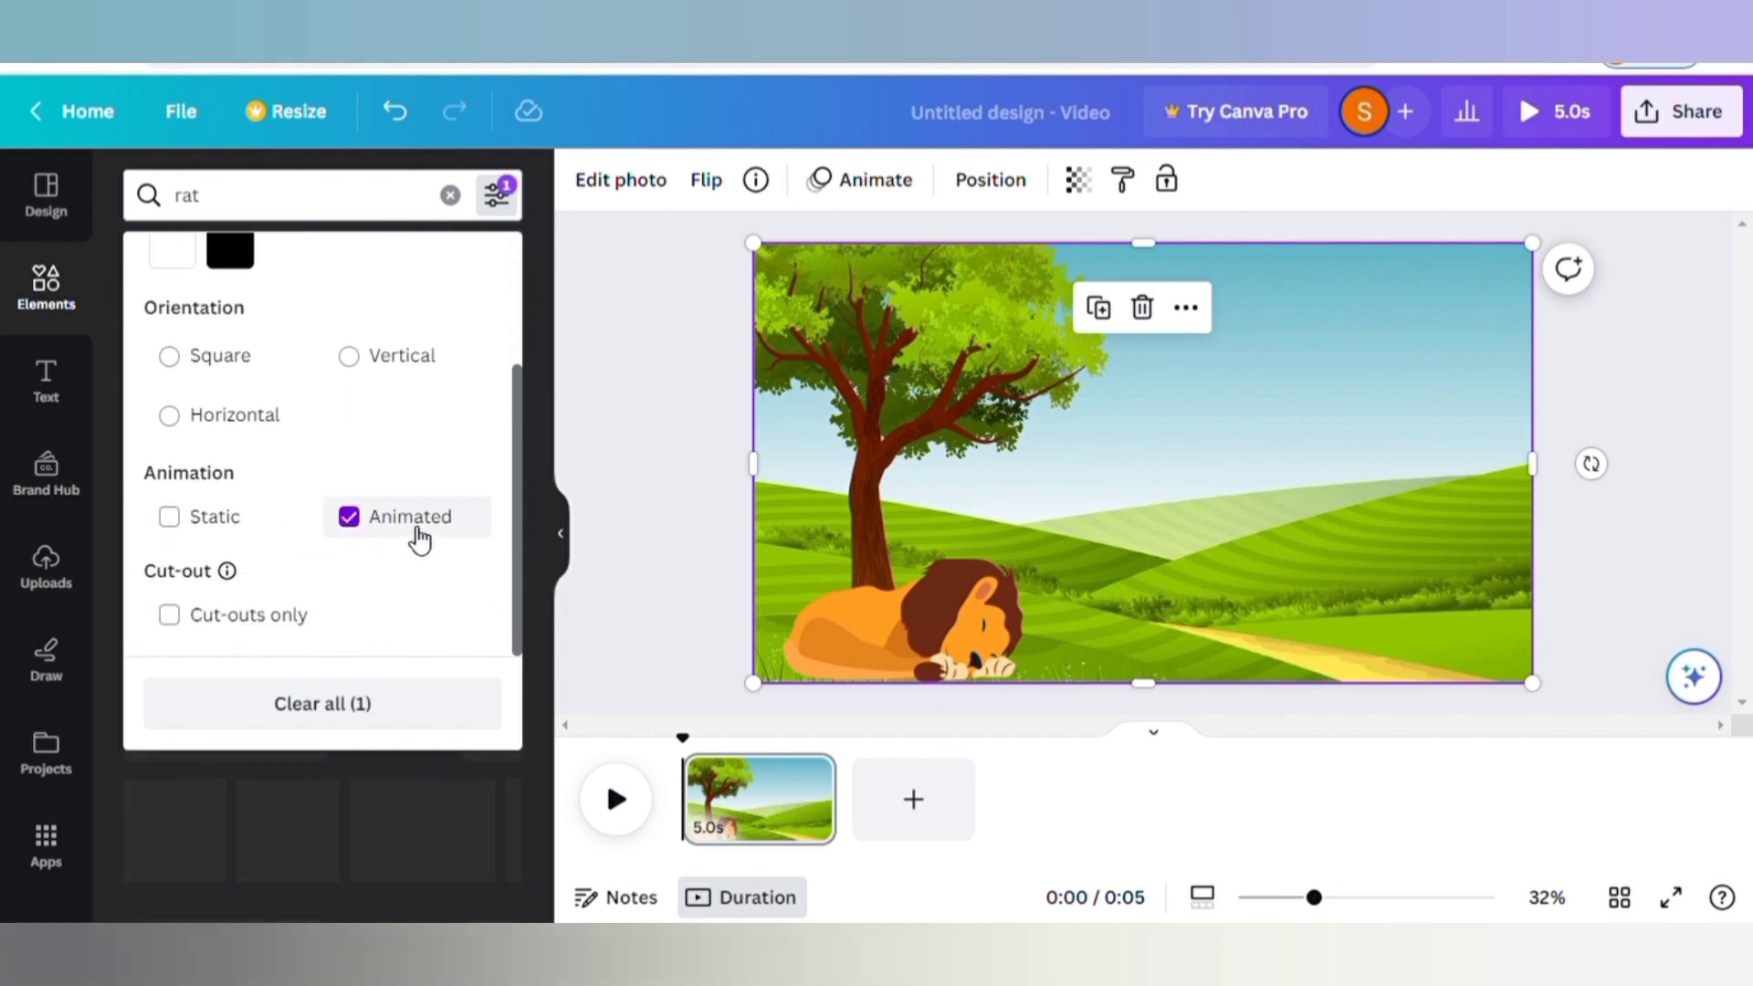
{"action": "left_click", "coordinate": [398, 780]}
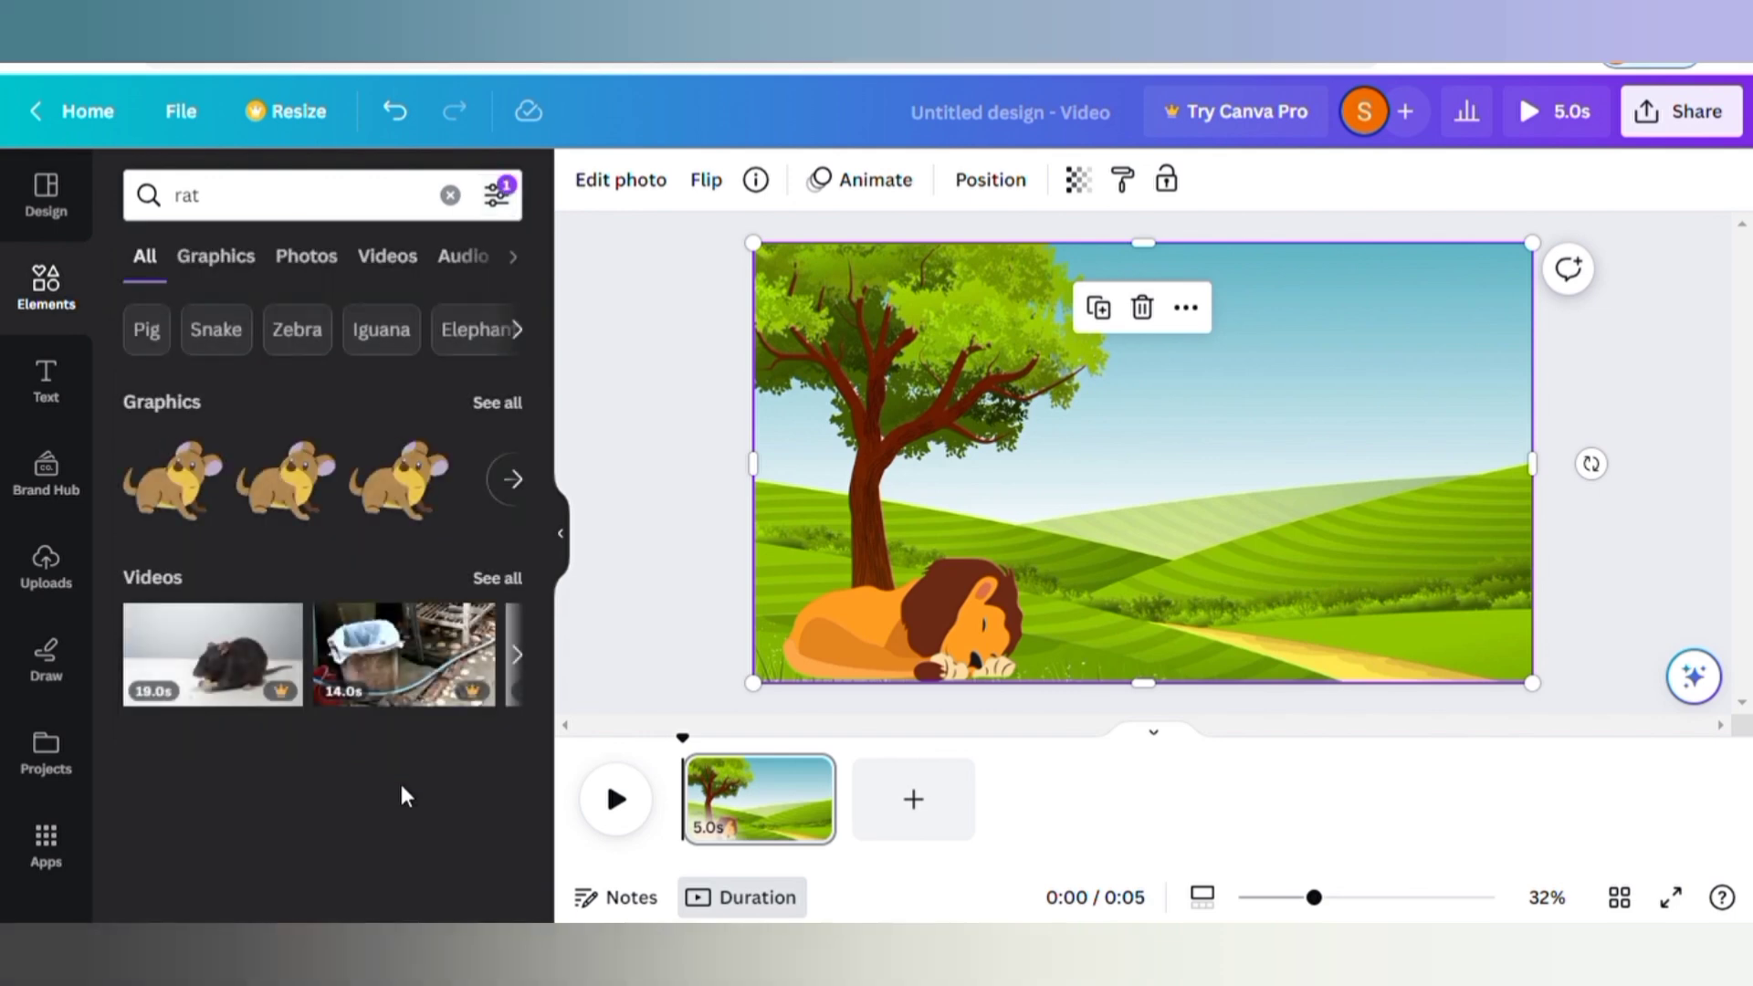
Add the first animated rat graphic, shrink it and place it in the lower-right corner of the scene
{"action": "left_click", "coordinate": [215, 496]}
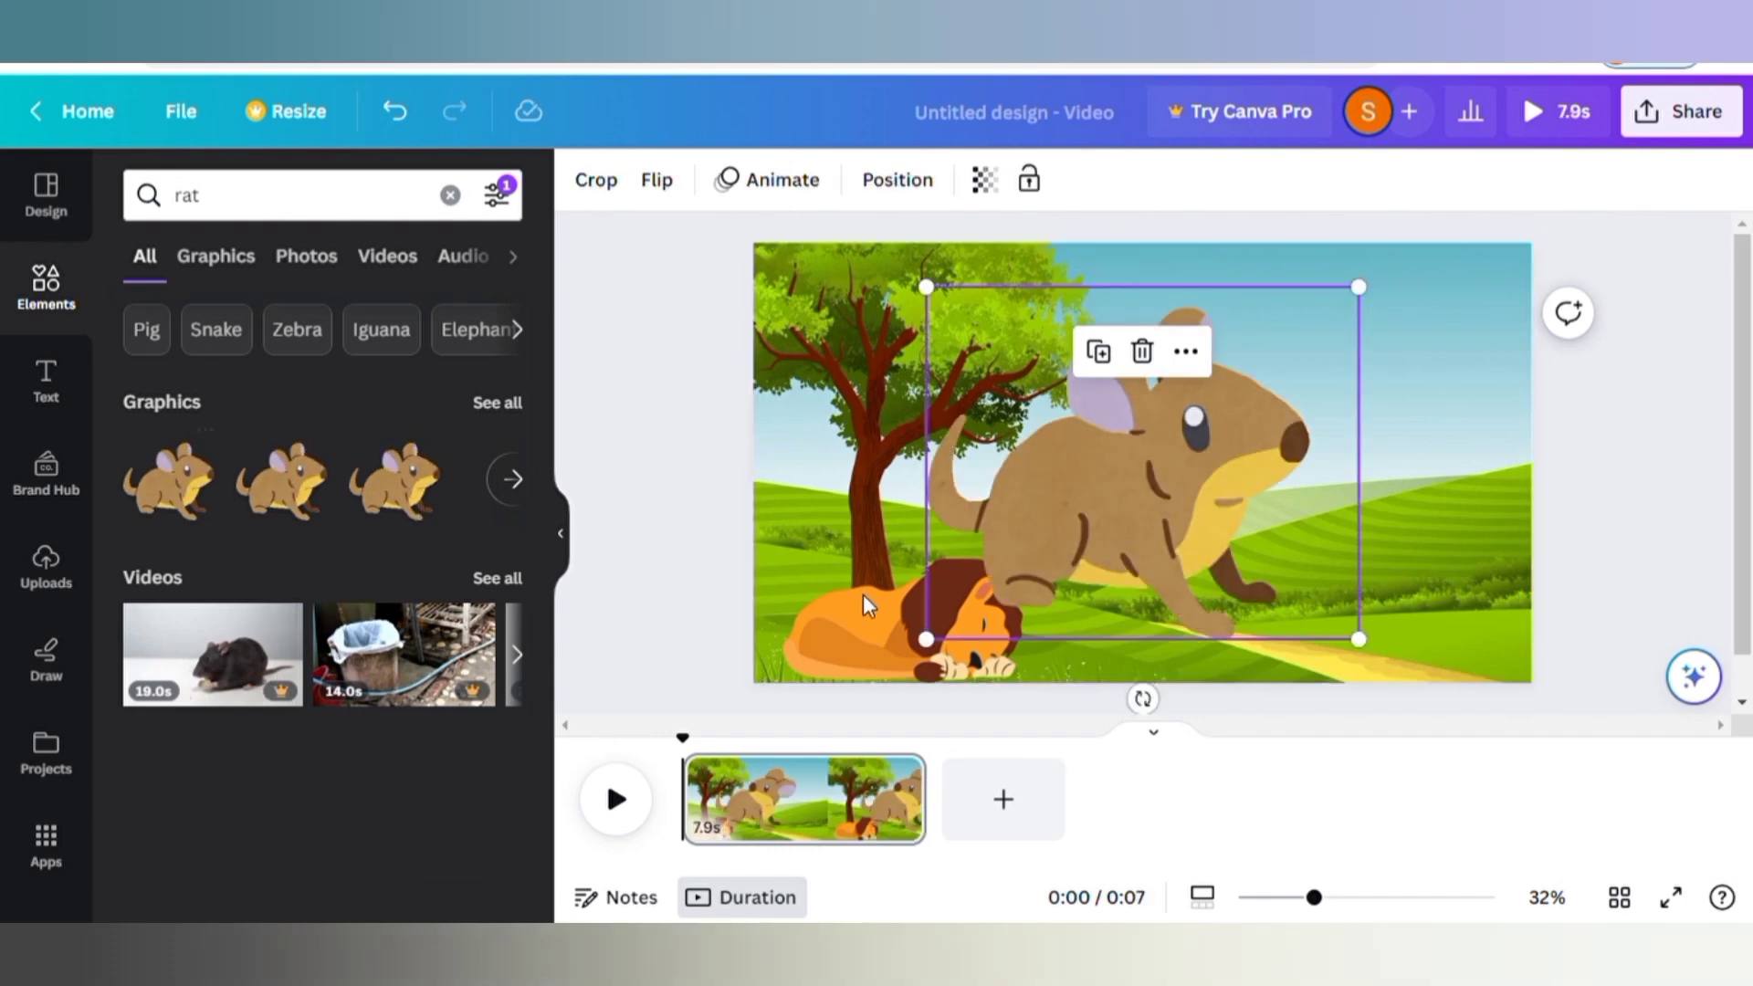
{"action": "left_click_drag", "start_coordinate": [926, 640], "coordinate": [1472, 670]}
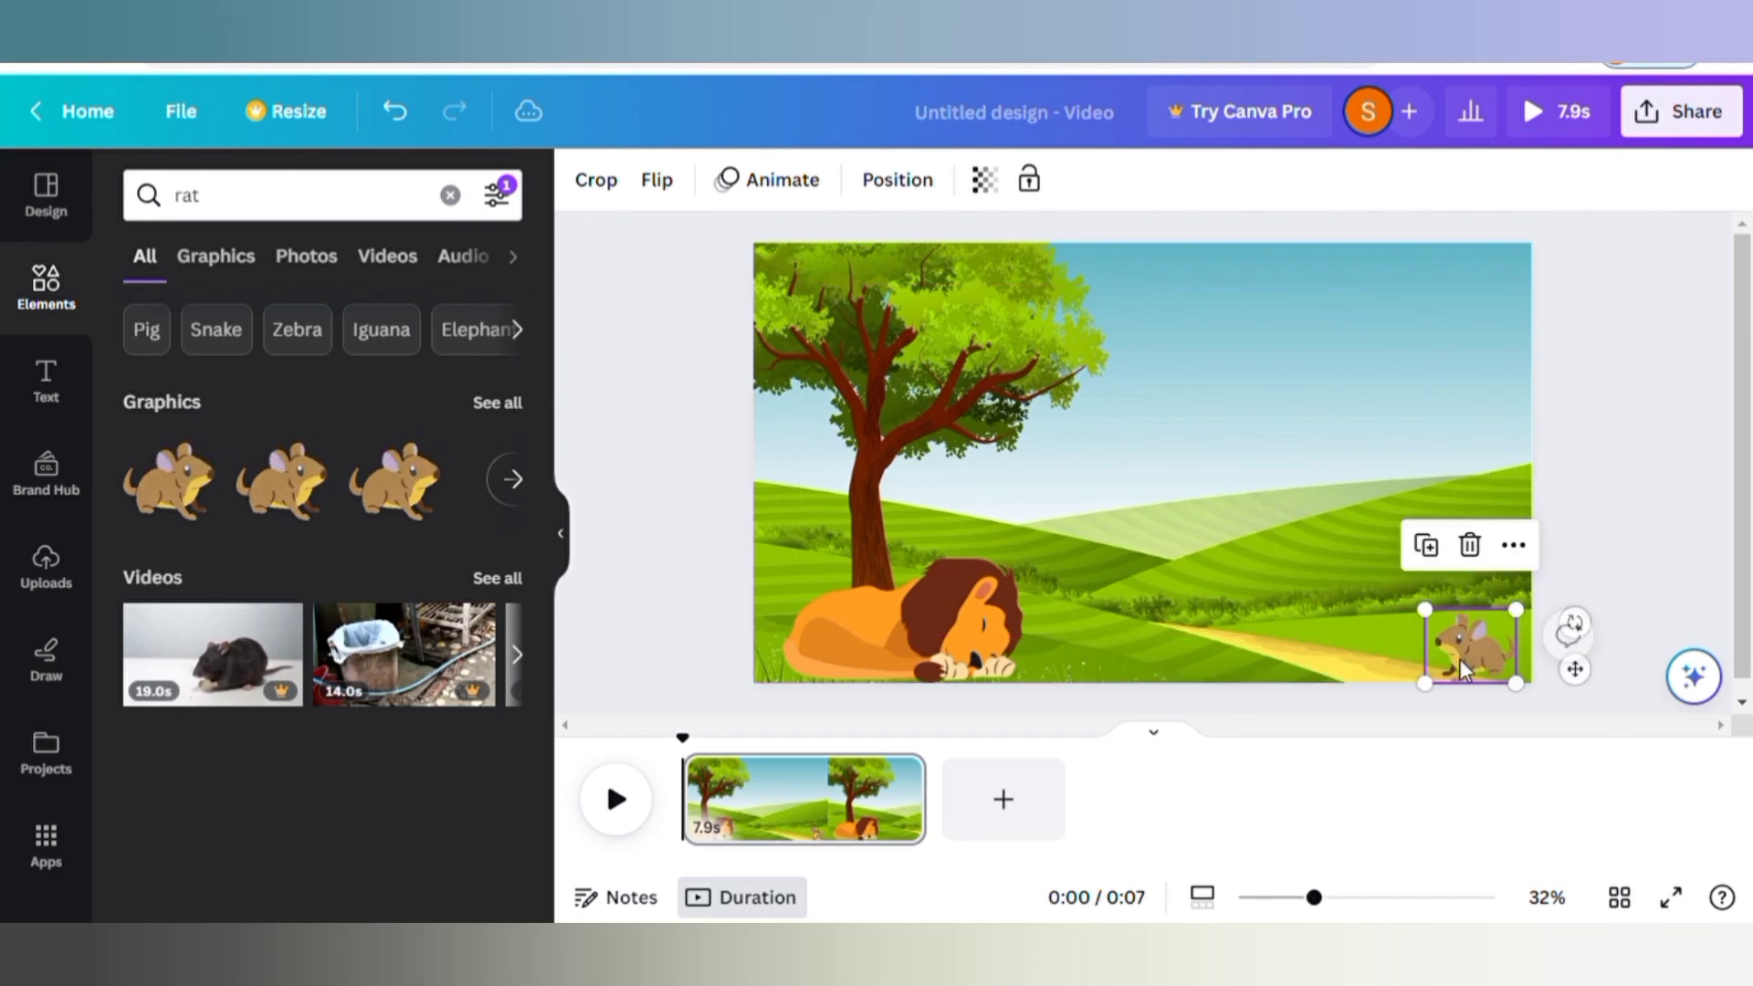
{"action": "left_click", "coordinate": [1276, 644]}
Search the elements for "plants", filter the results to Animated only and show all matching graphics
{"action": "left_click", "coordinate": [908, 619]}
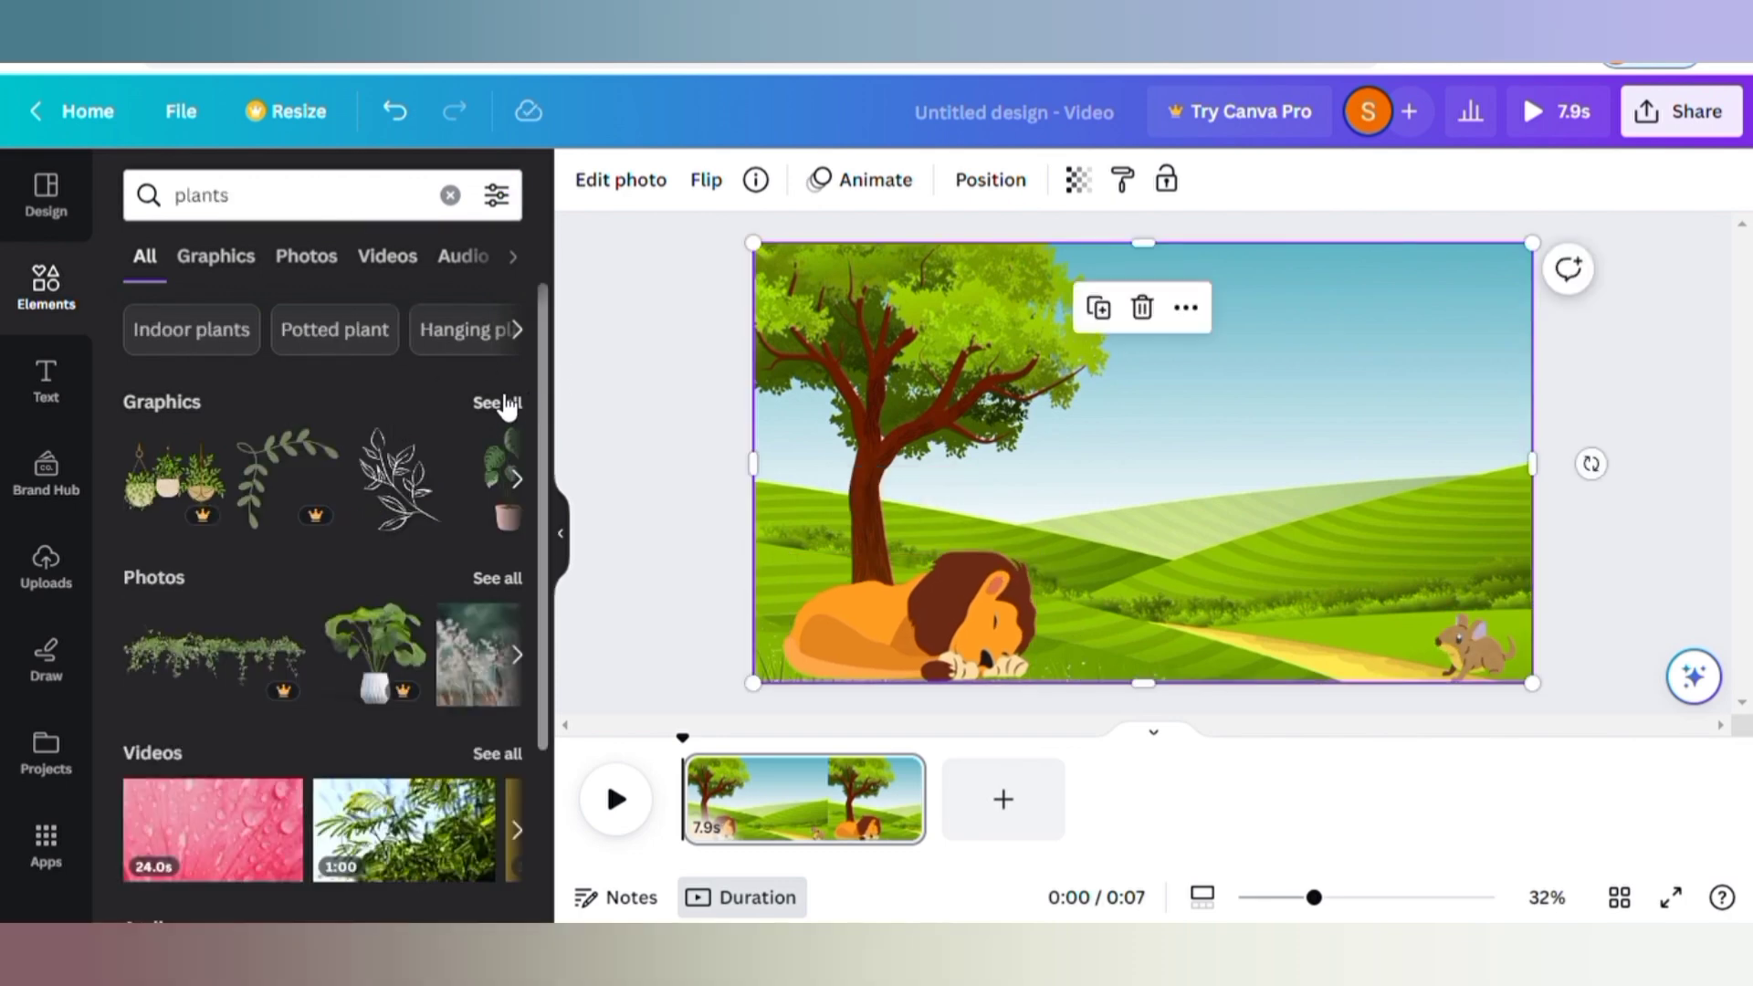
{"action": "left_click", "coordinate": [498, 198]}
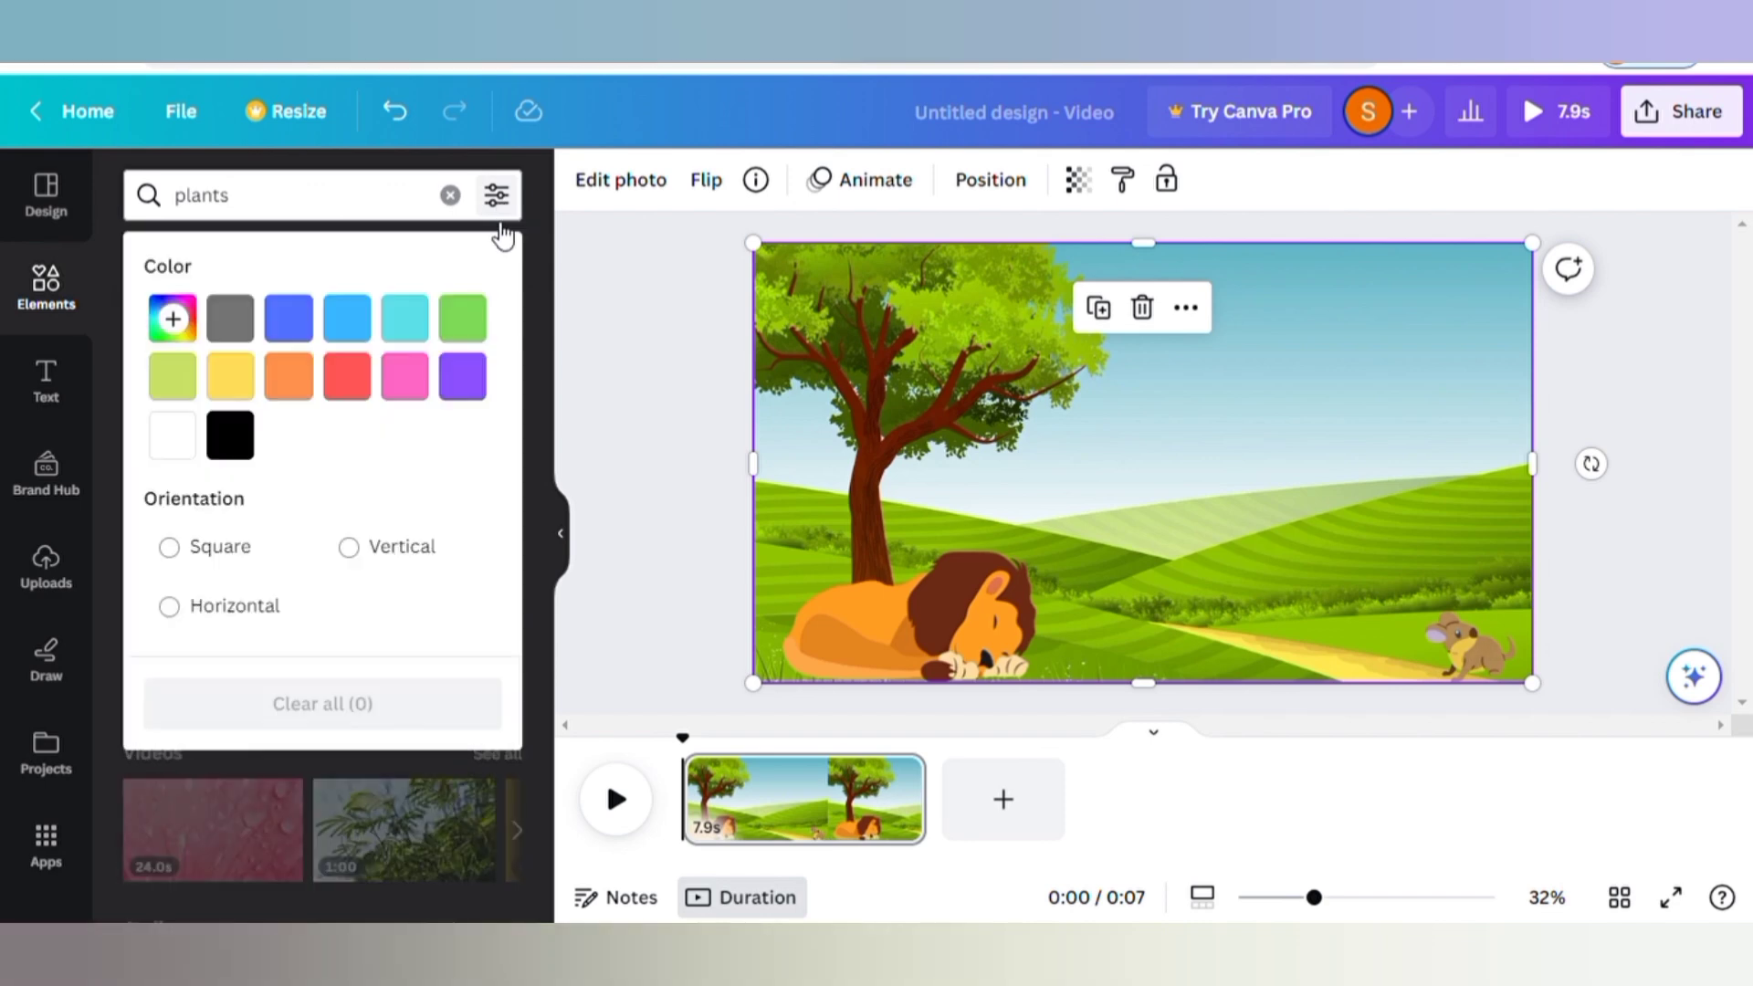
{"action": "scroll", "coordinate": [512, 384], "scroll_direction": "down", "scroll_amount": 3}
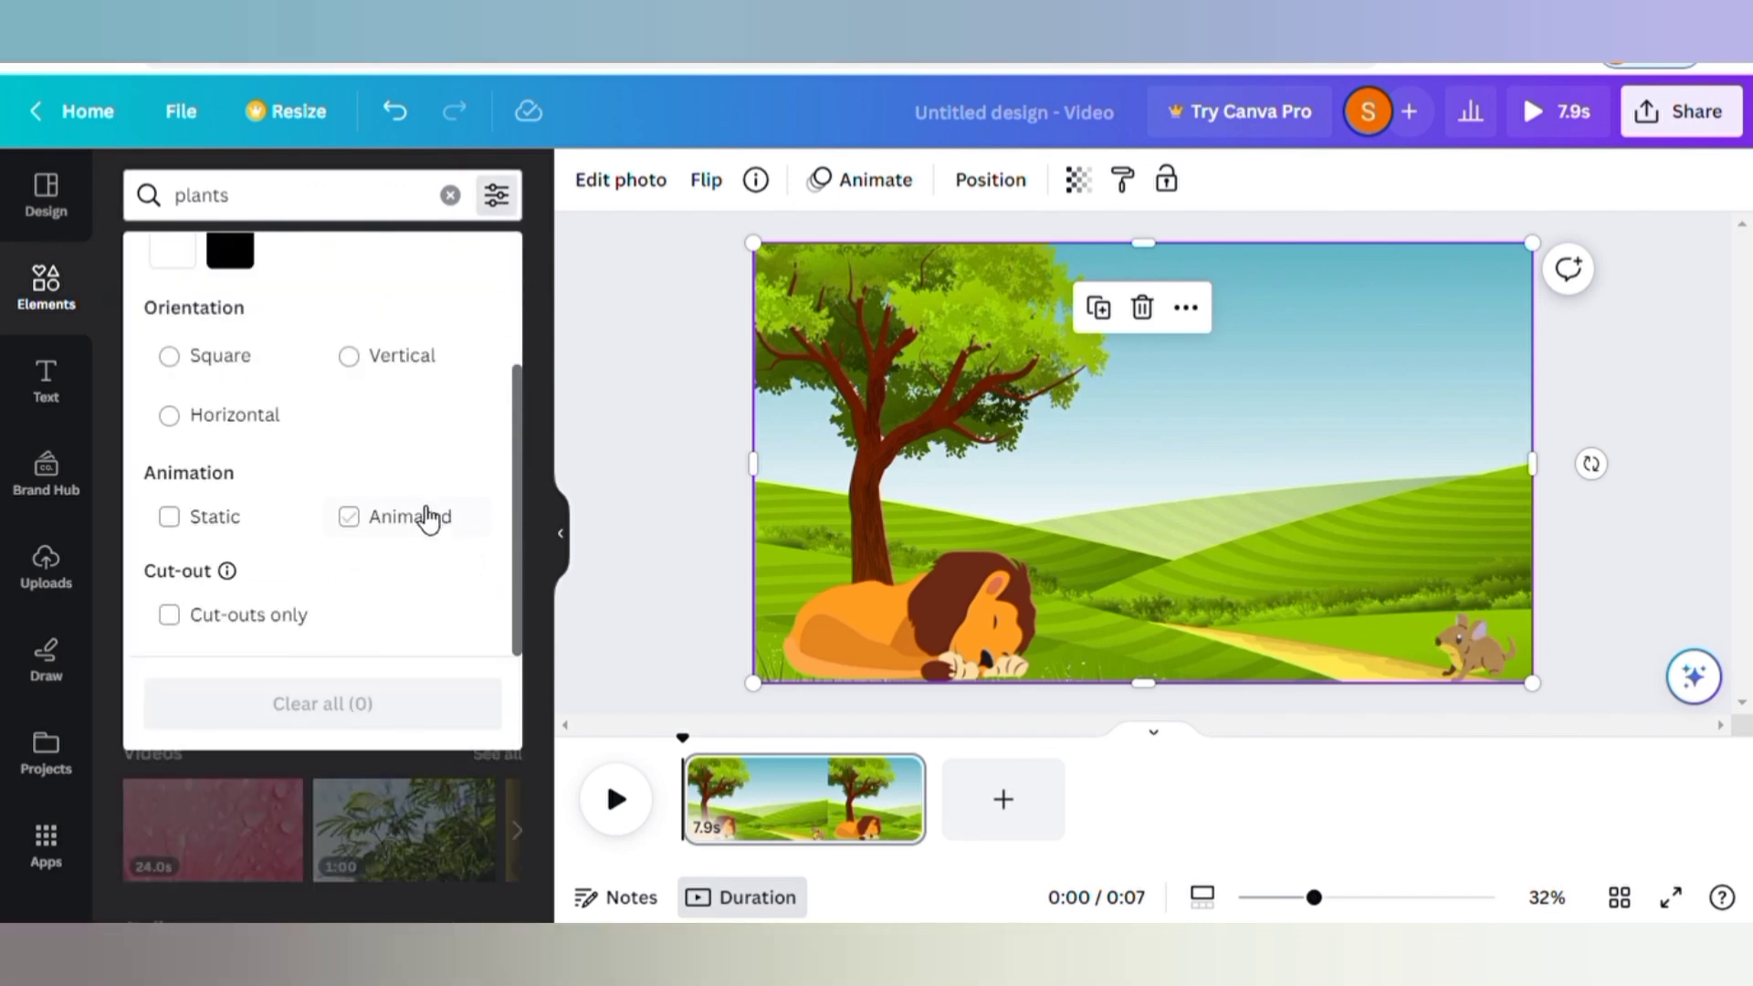
{"action": "left_click", "coordinate": [420, 528]}
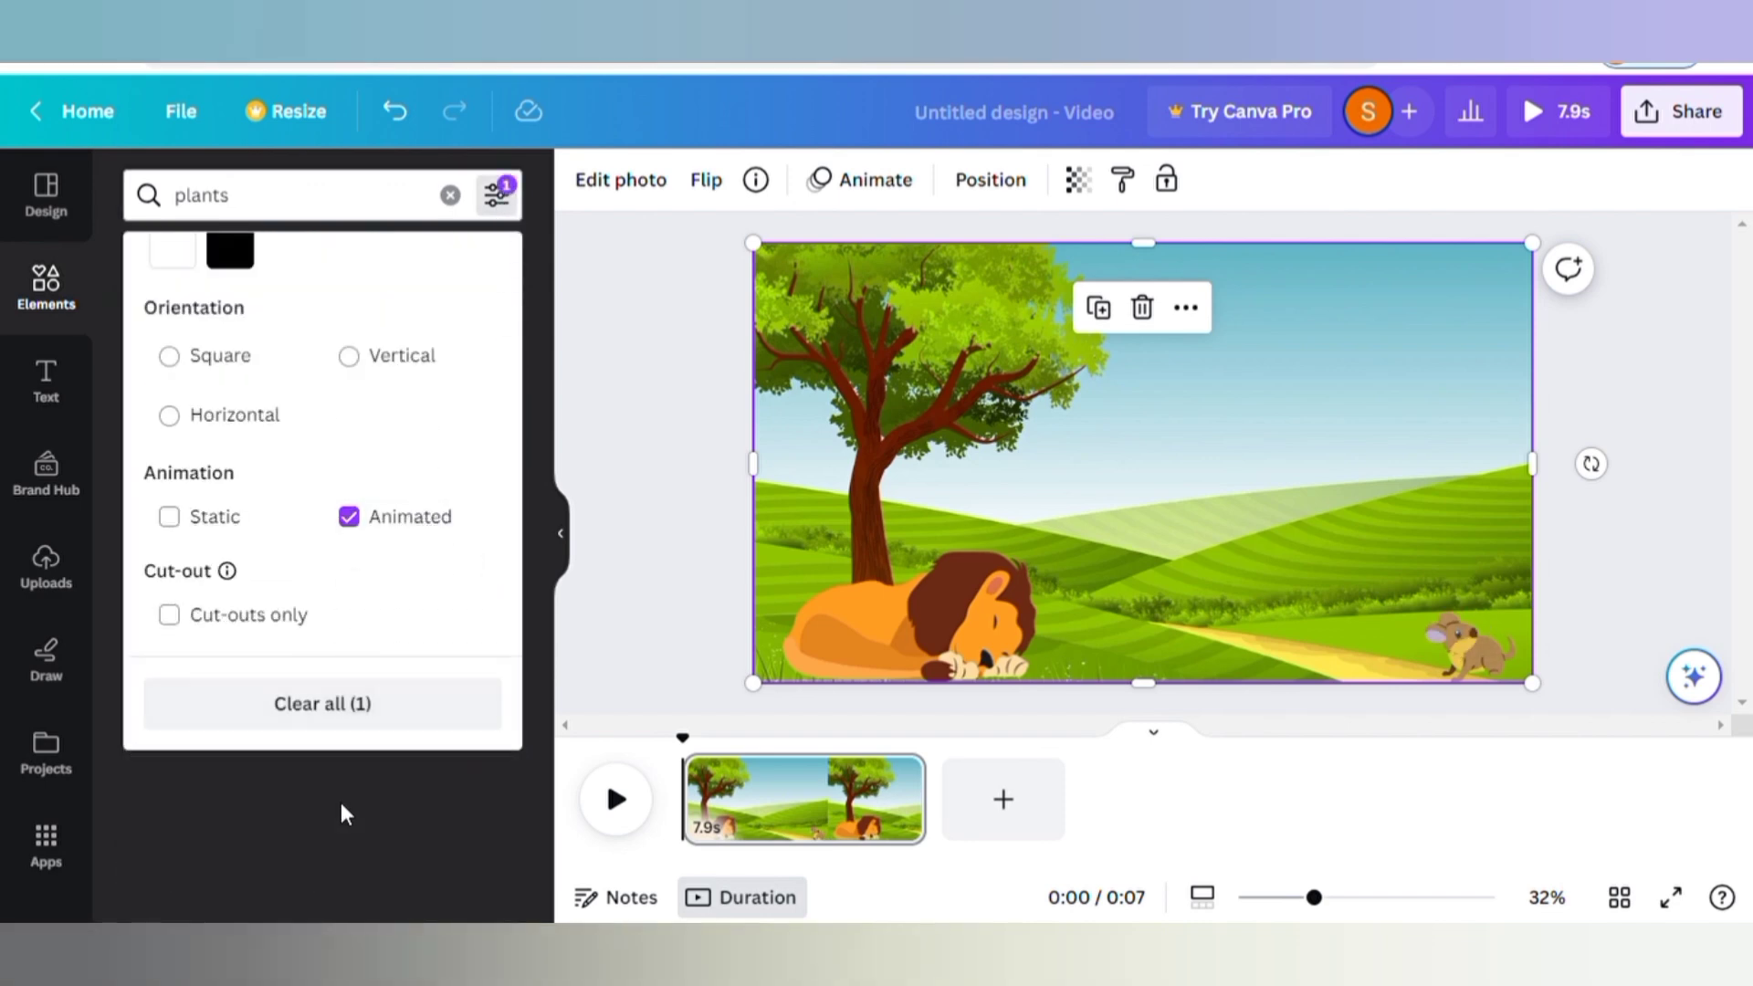
{"action": "left_click", "coordinate": [342, 803]}
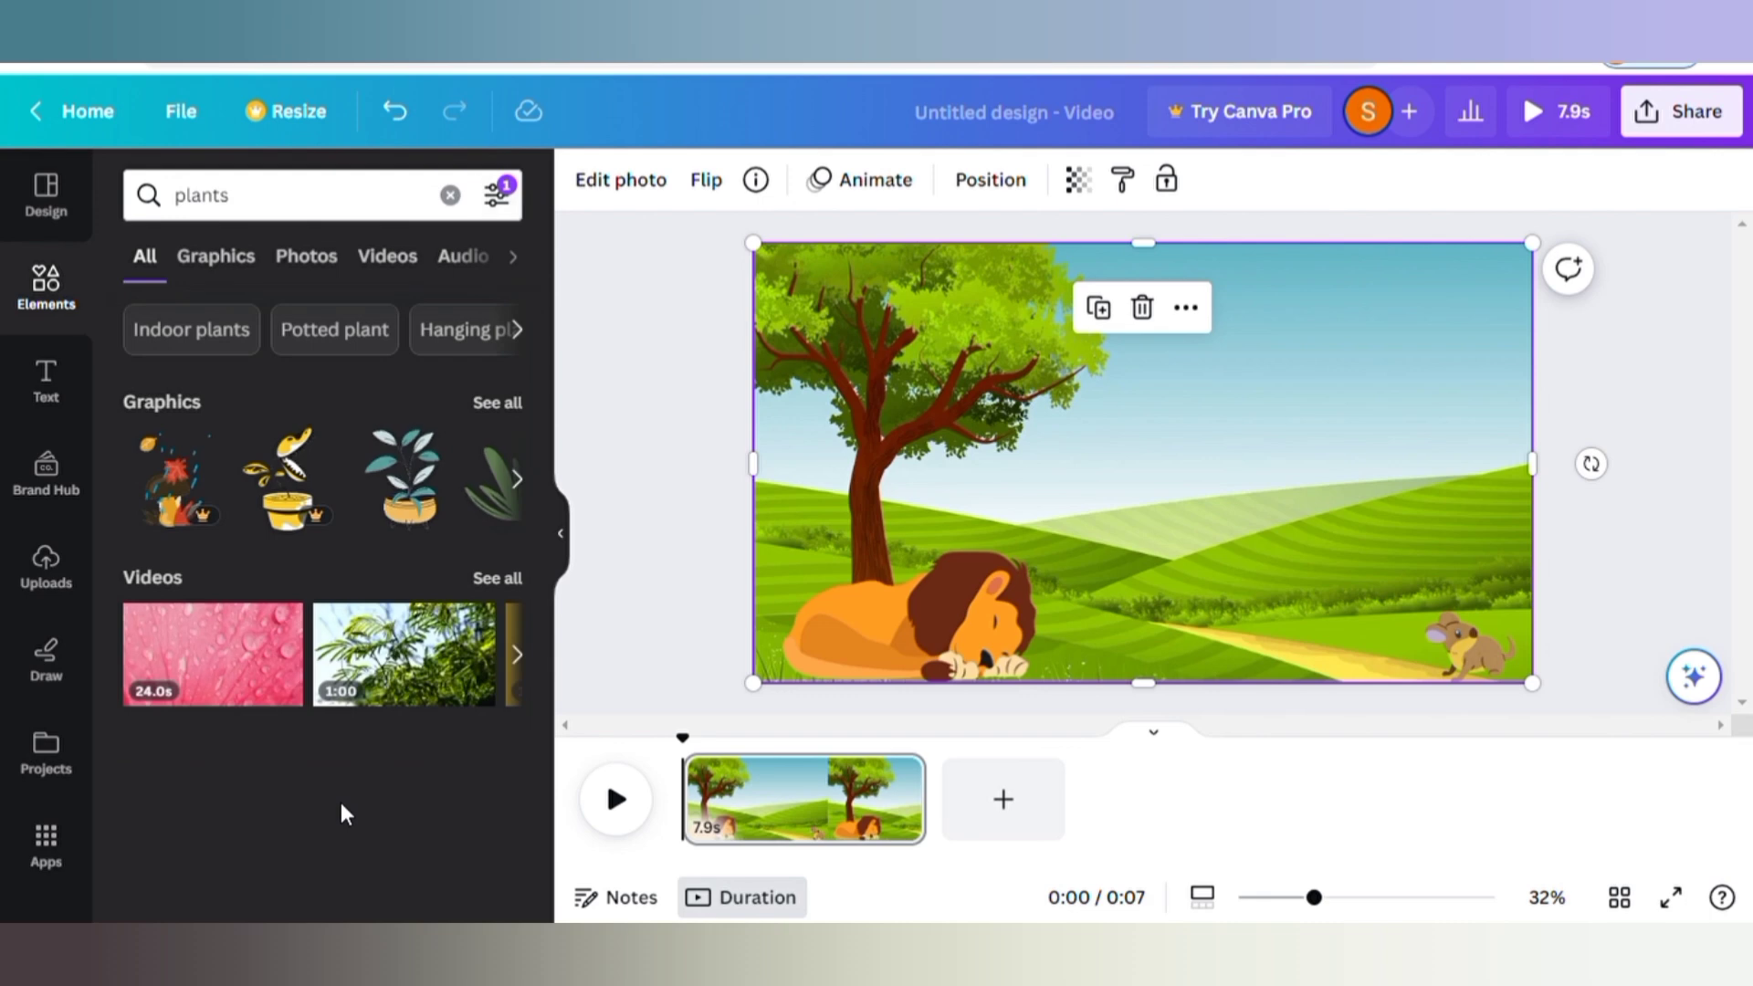
{"action": "left_click", "coordinate": [511, 399]}
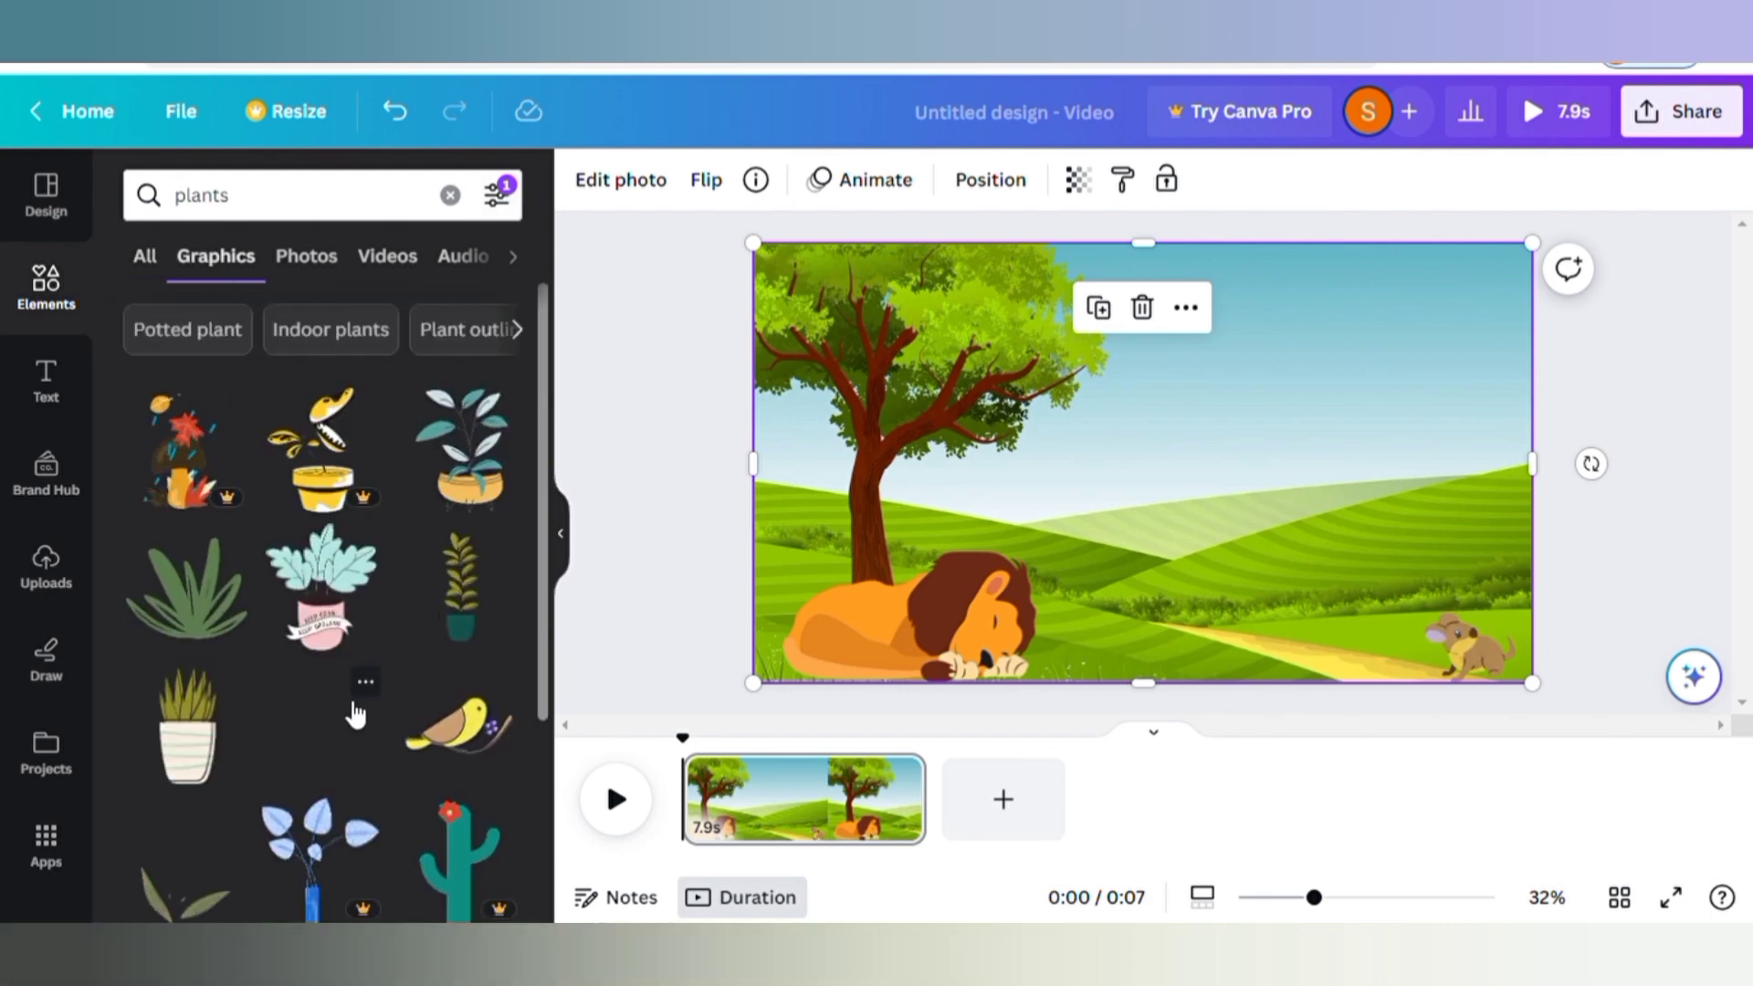
Add the green spiky agave-like plant, shrink it to about a quarter of its size and place it on the hill at the page's right edge
{"action": "left_click", "coordinate": [196, 603]}
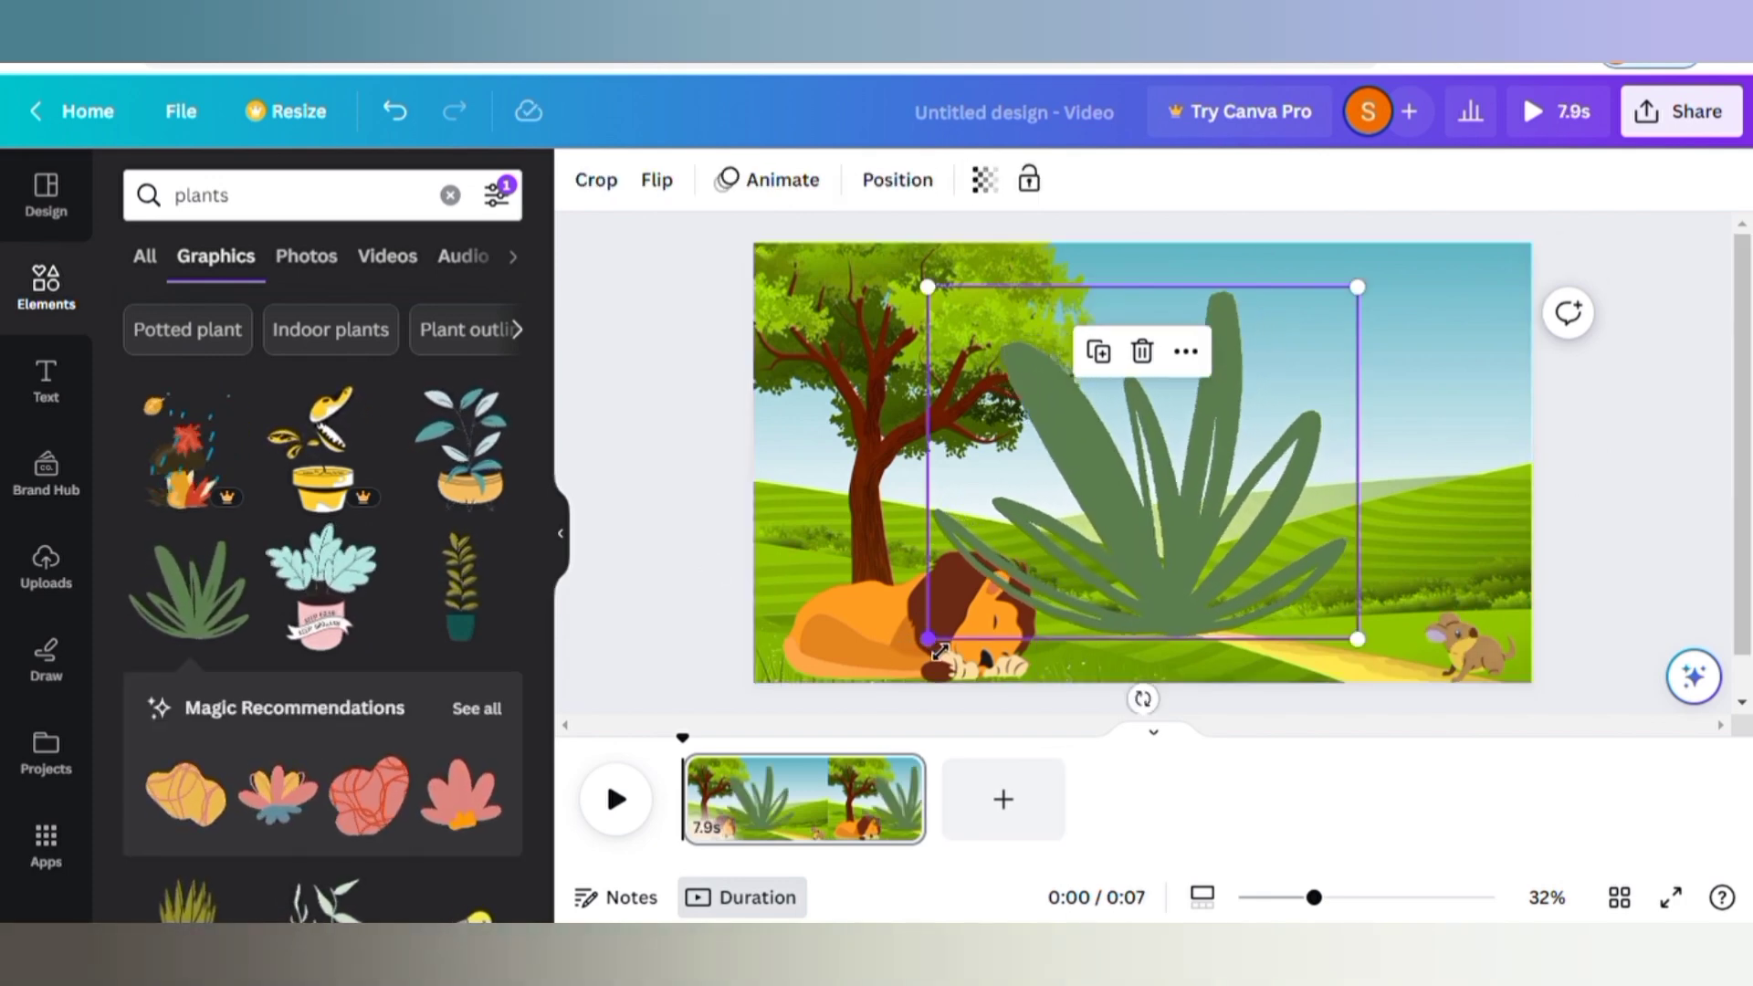
{"action": "left_click_drag", "start_coordinate": [927, 638], "coordinate": [1290, 411]}
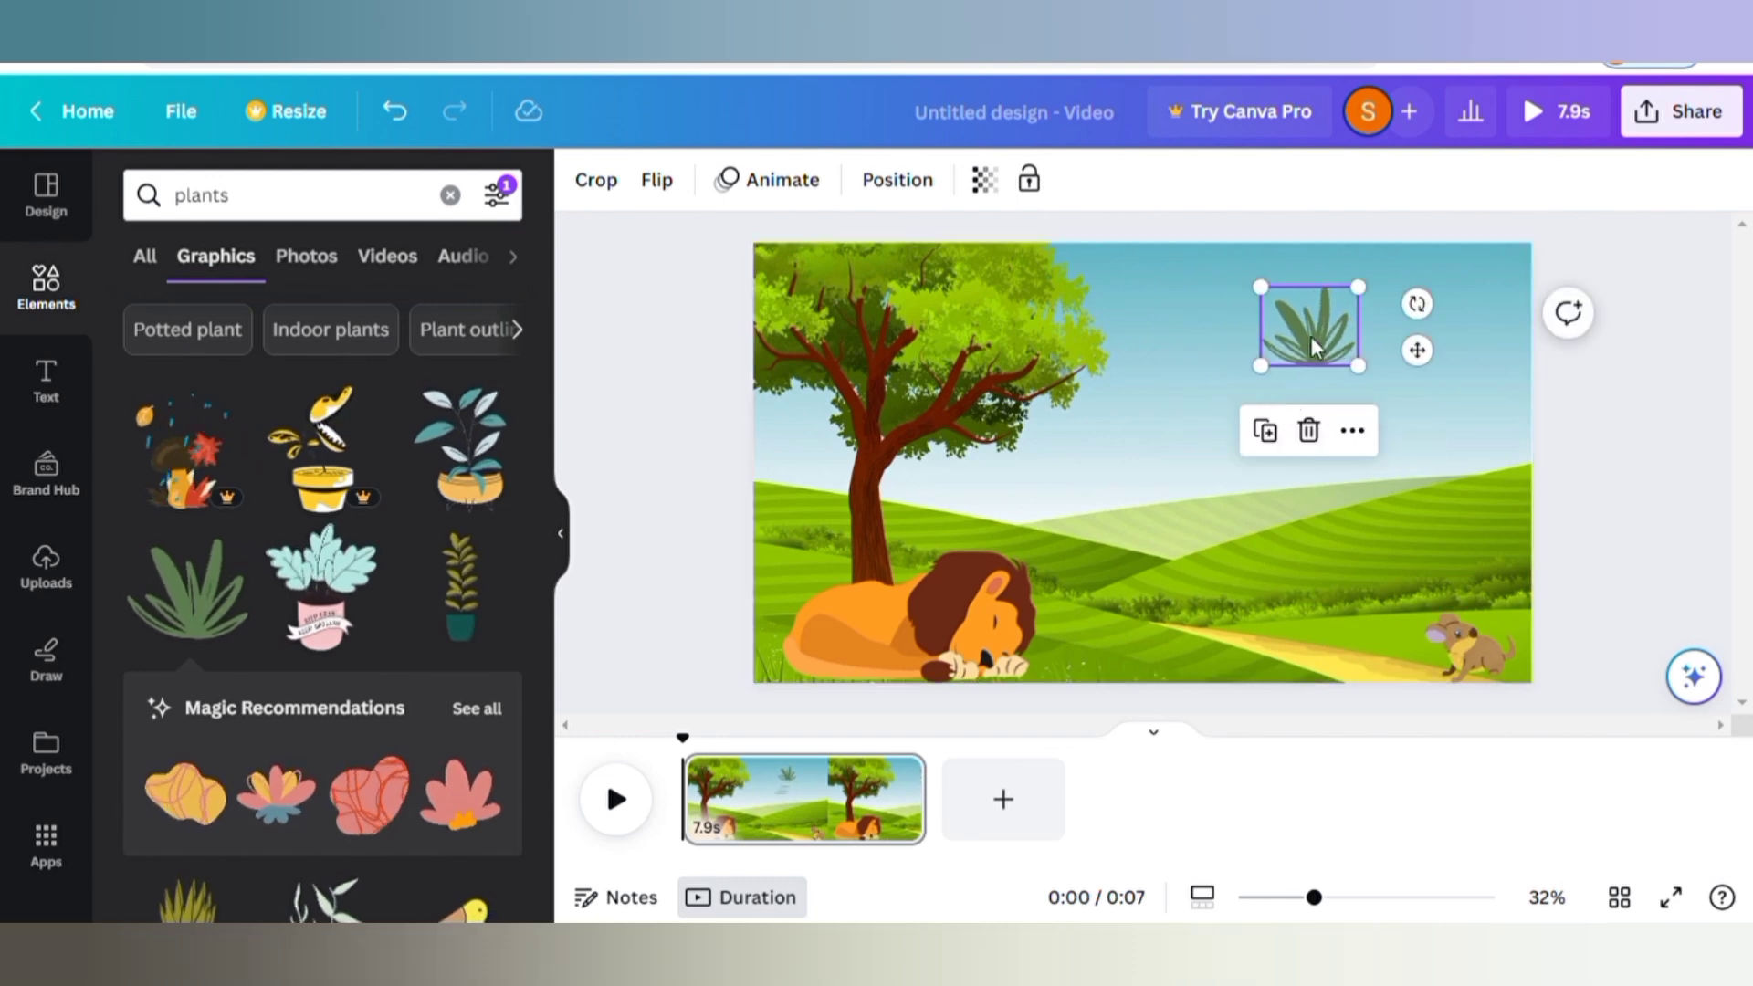
{"action": "left_click_drag", "start_coordinate": [1312, 327], "coordinate": [1493, 434]}
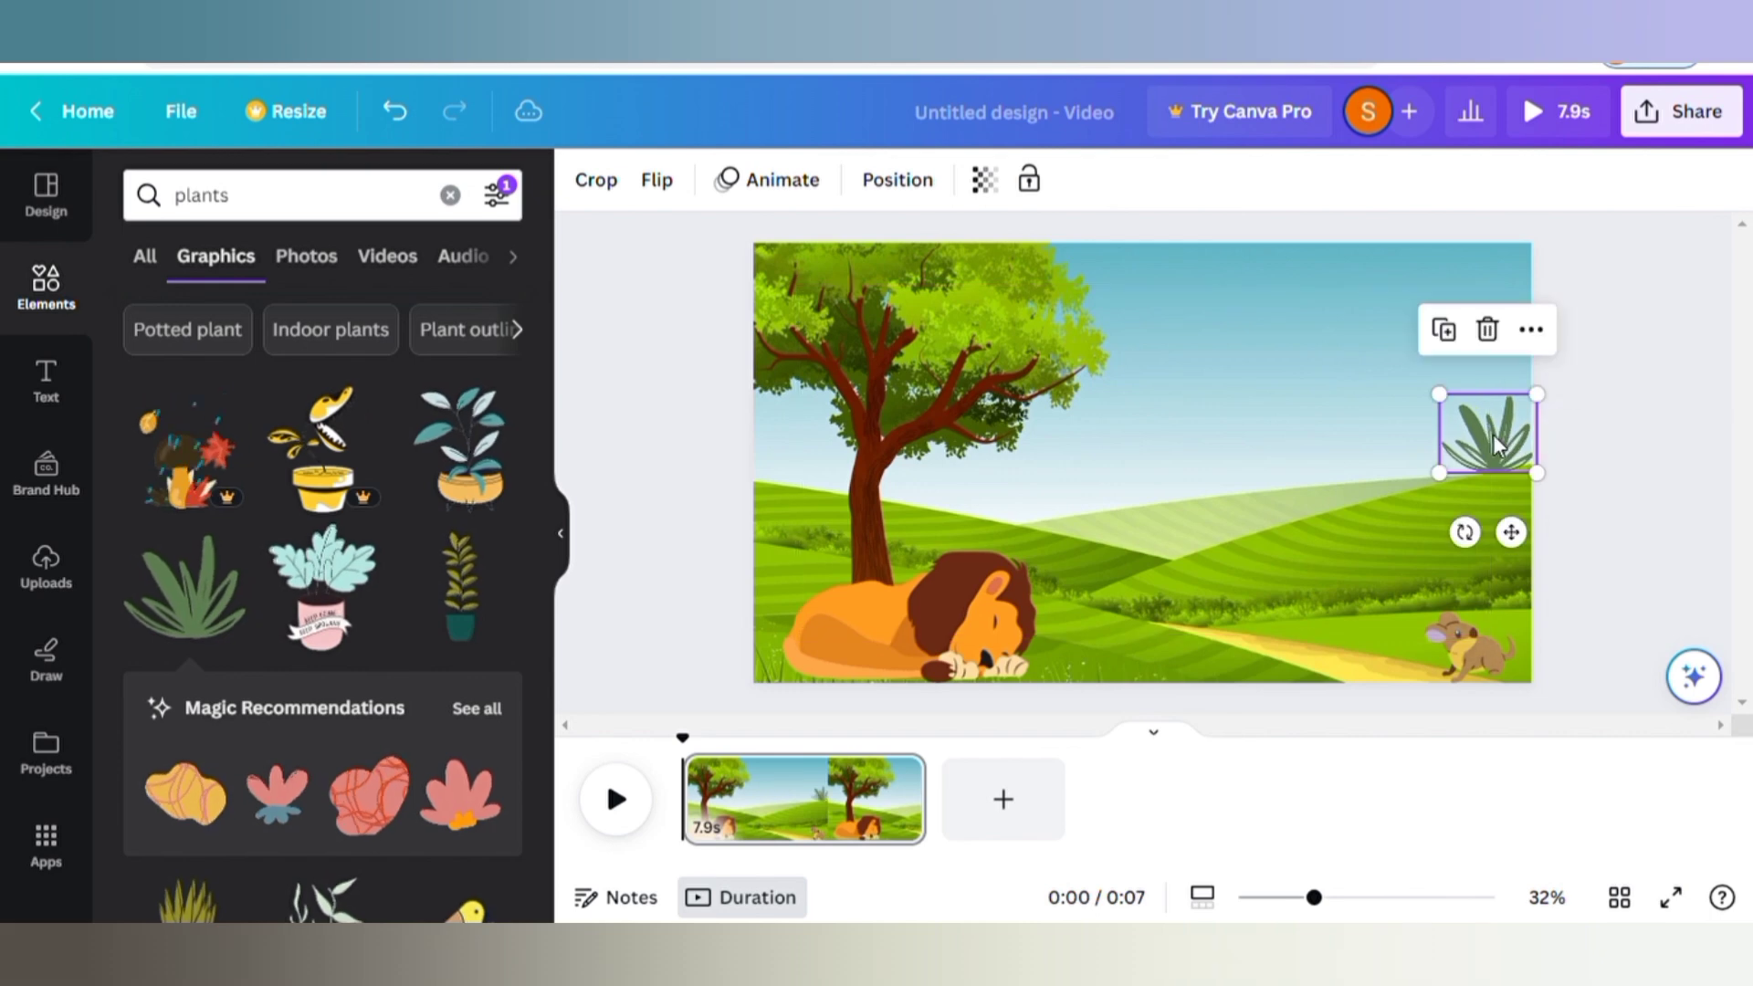
{"action": "left_click", "coordinate": [1369, 464]}
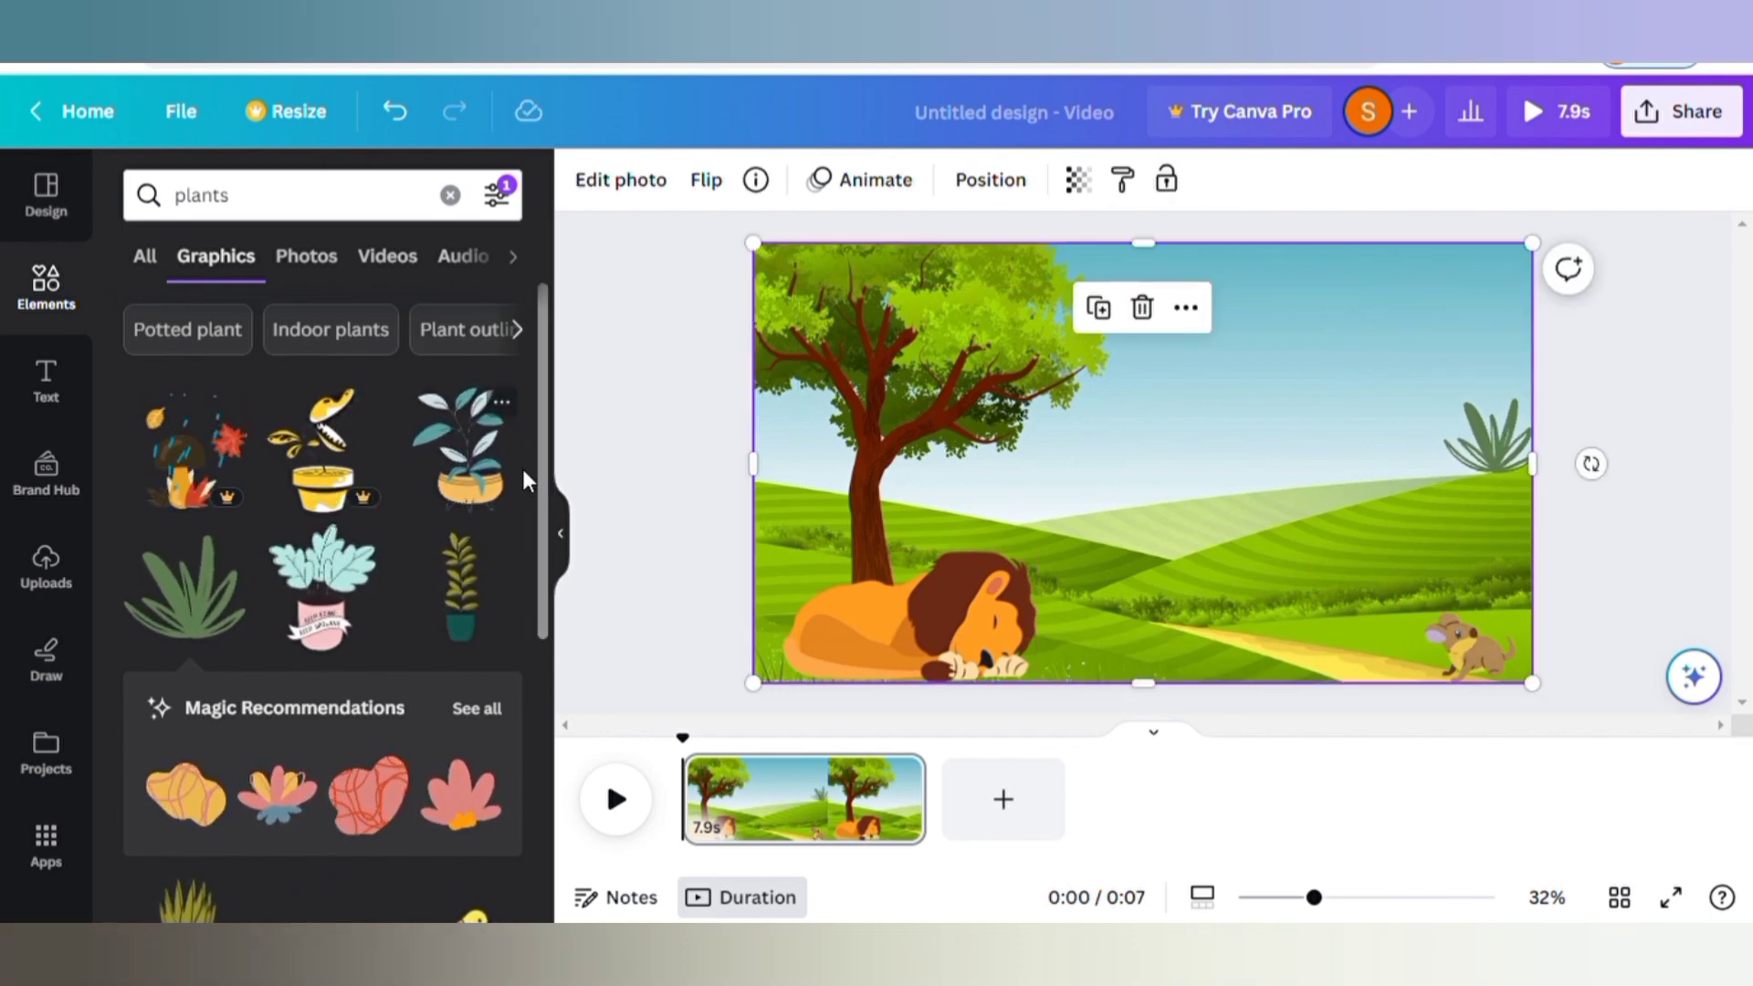
Add the tall dark-green branching plant from further down the results, shrink it and place it beside the lion at the page's left edge
{"action": "scroll", "coordinate": [539, 474], "scroll_direction": "down", "scroll_amount": 5}
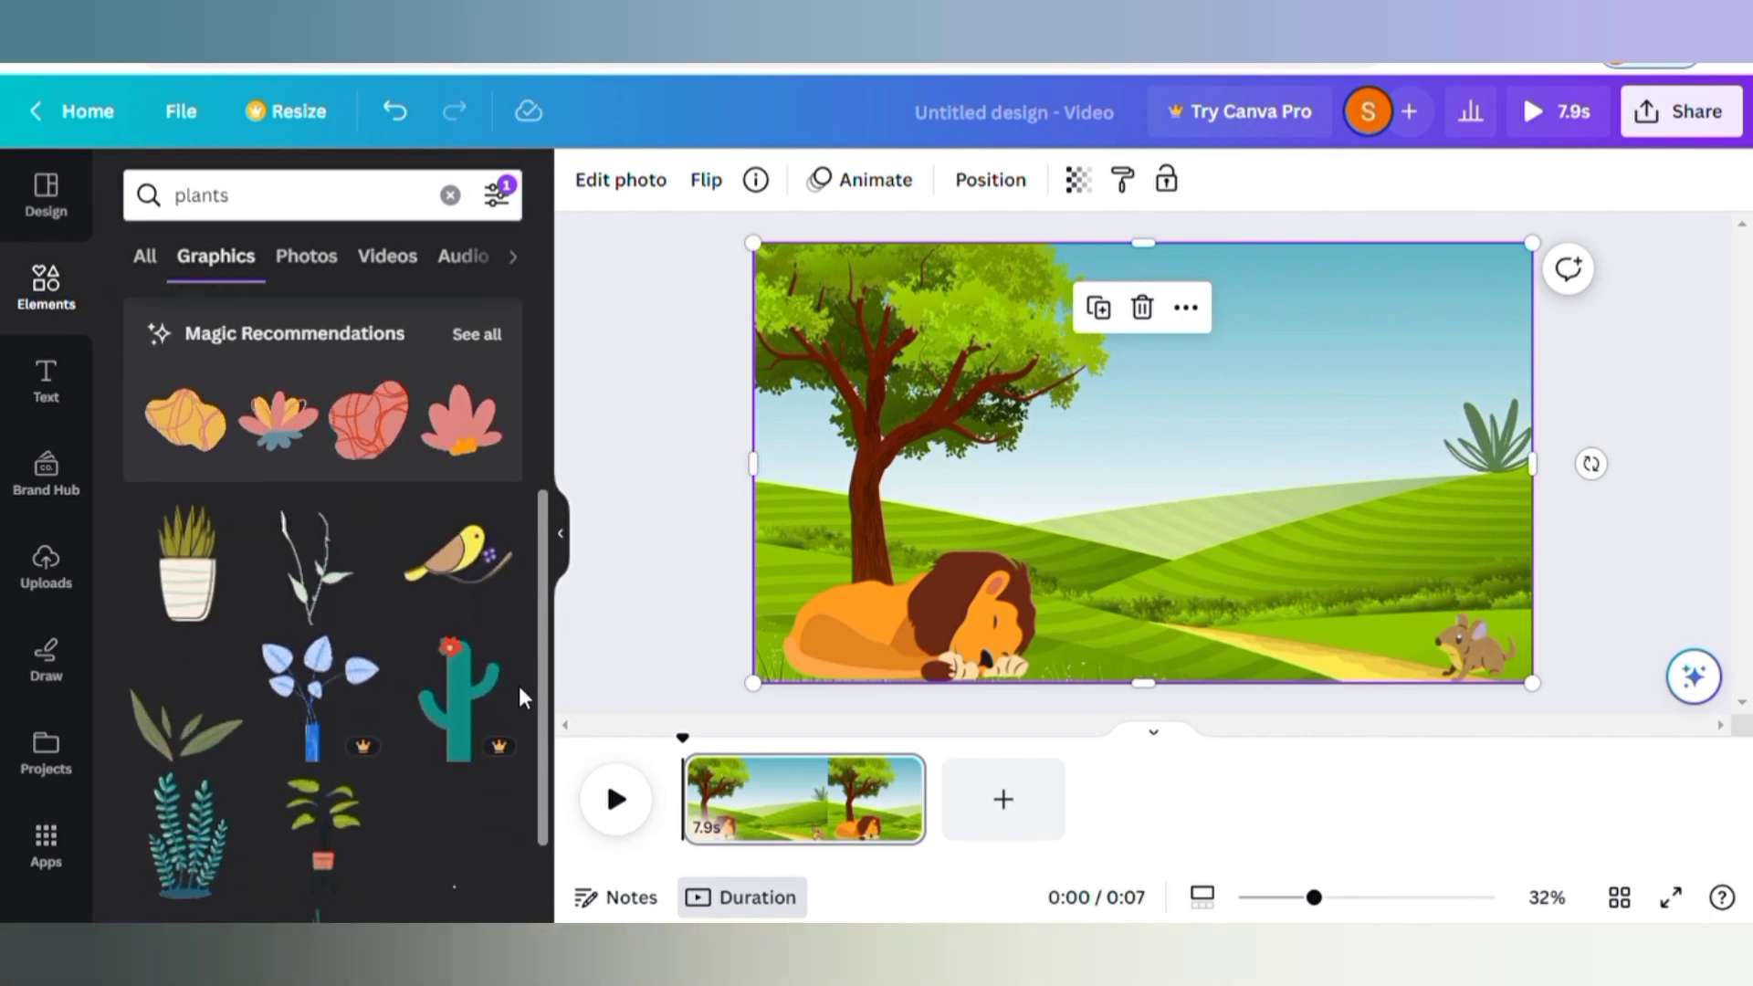
{"action": "left_click_drag", "start_coordinate": [546, 545], "coordinate": [550, 701]}
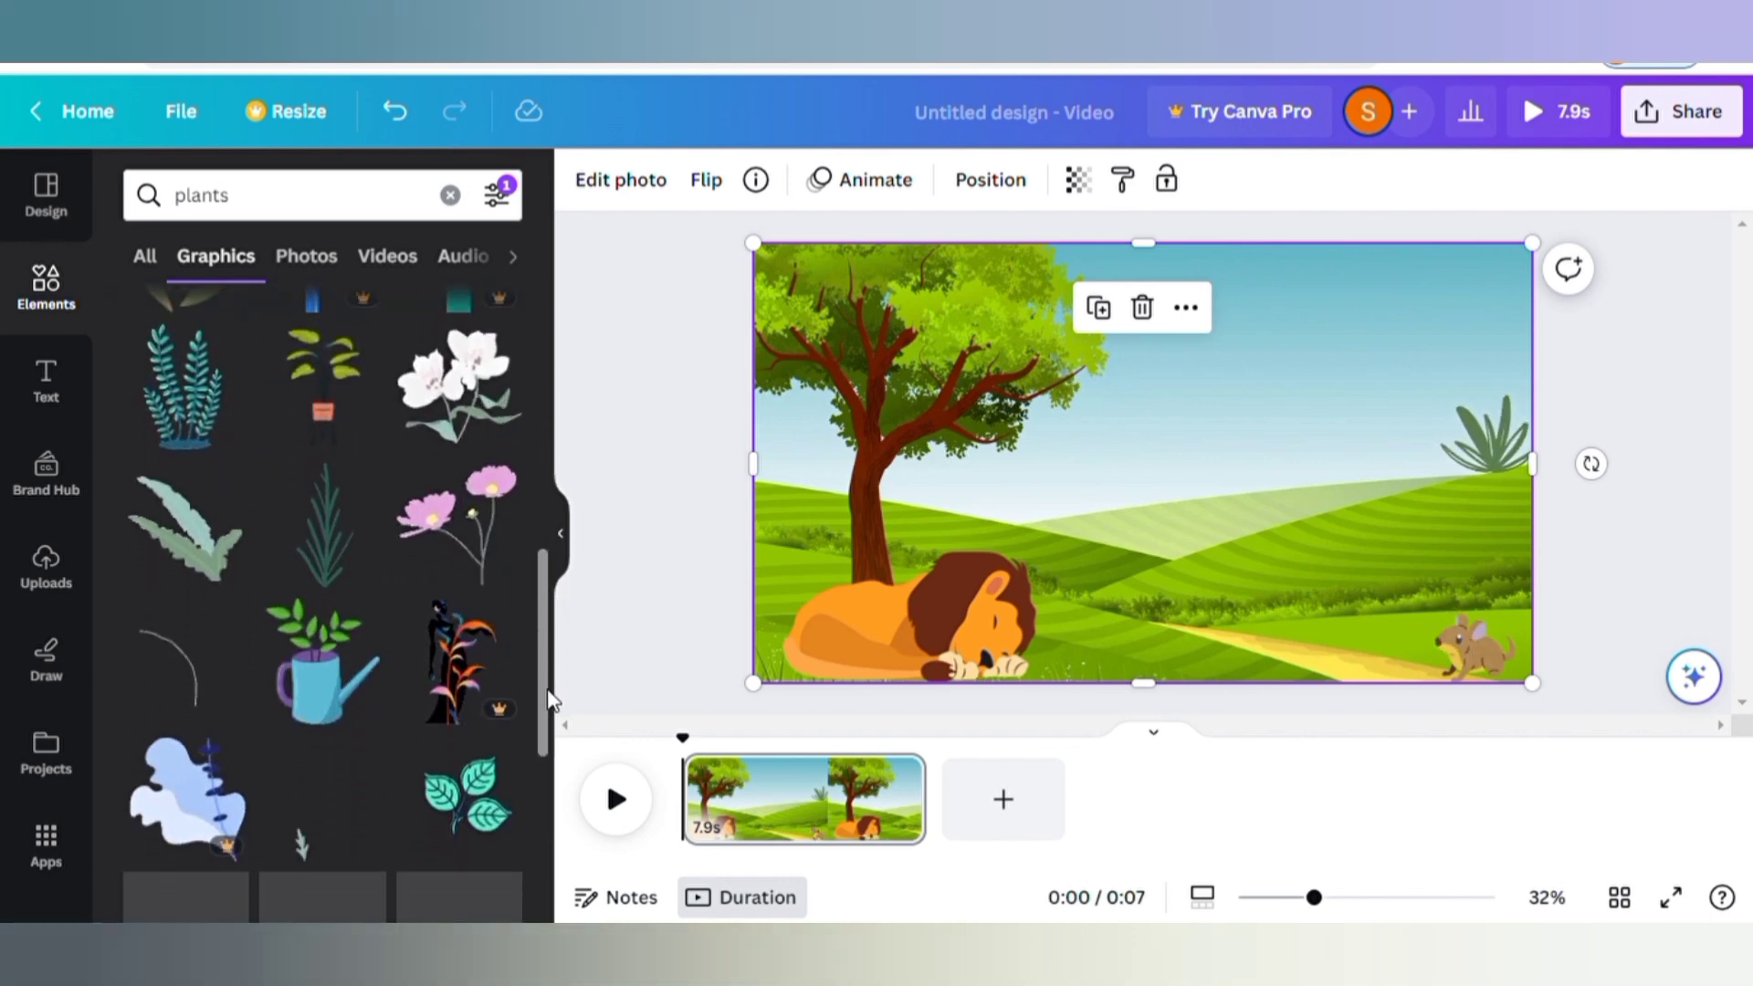
{"action": "left_click", "coordinate": [339, 535]}
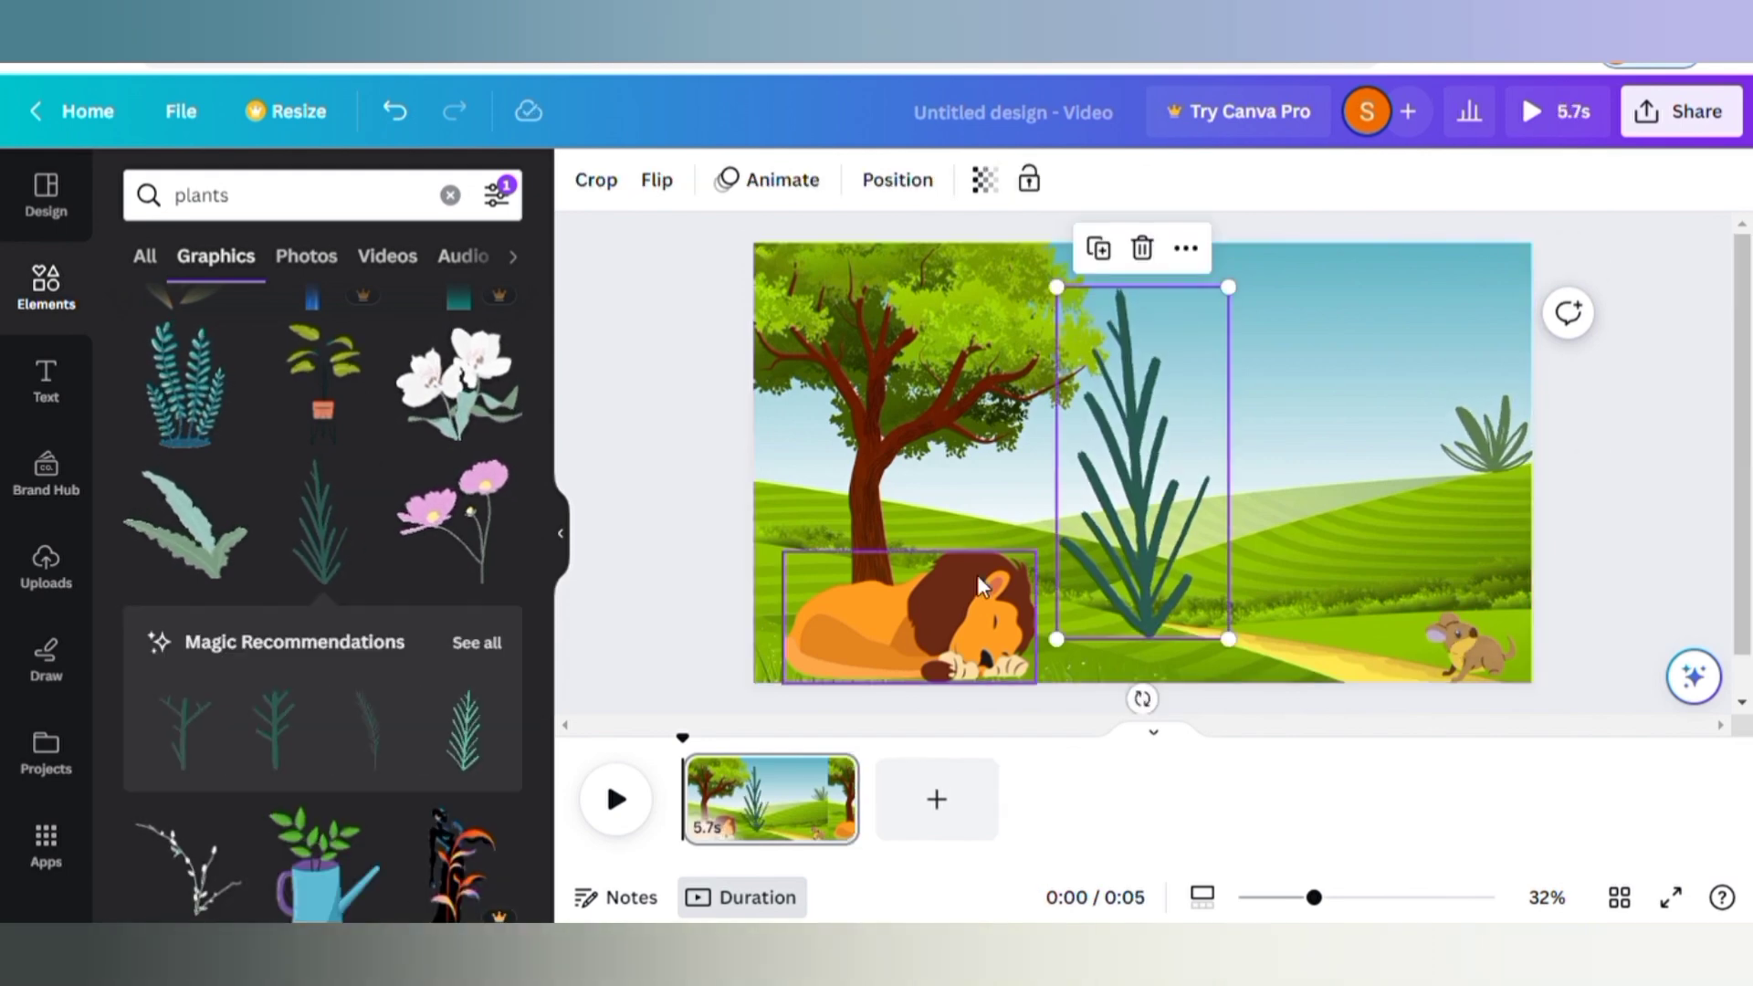
{"action": "left_click_drag", "start_coordinate": [1069, 647], "coordinate": [1099, 551]}
{"action": "left_click_drag", "start_coordinate": [1211, 429], "coordinate": [831, 561]}
{"action": "left_click", "coordinate": [775, 540]}
{"action": "left_click", "coordinate": [773, 546]}
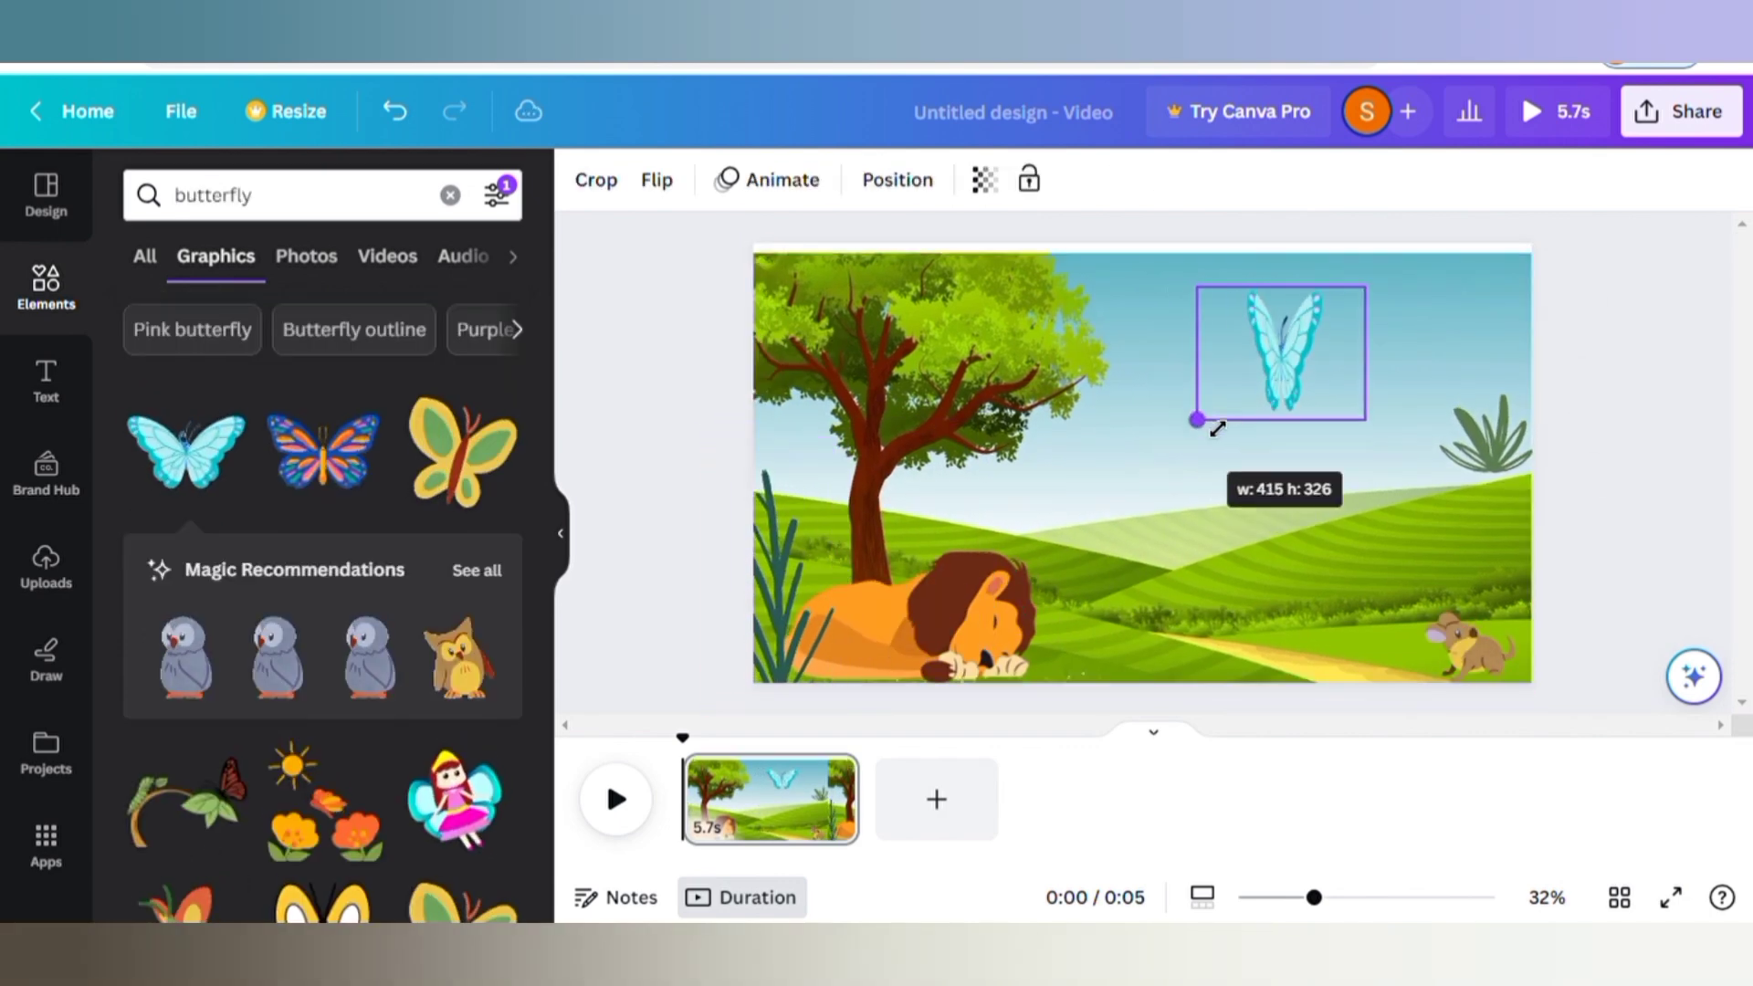
Search the graphics for "butterfly", add the light-blue one and shrink it to a small size
{"action": "left_click_drag", "start_coordinate": [1213, 423], "coordinate": [1222, 420]}
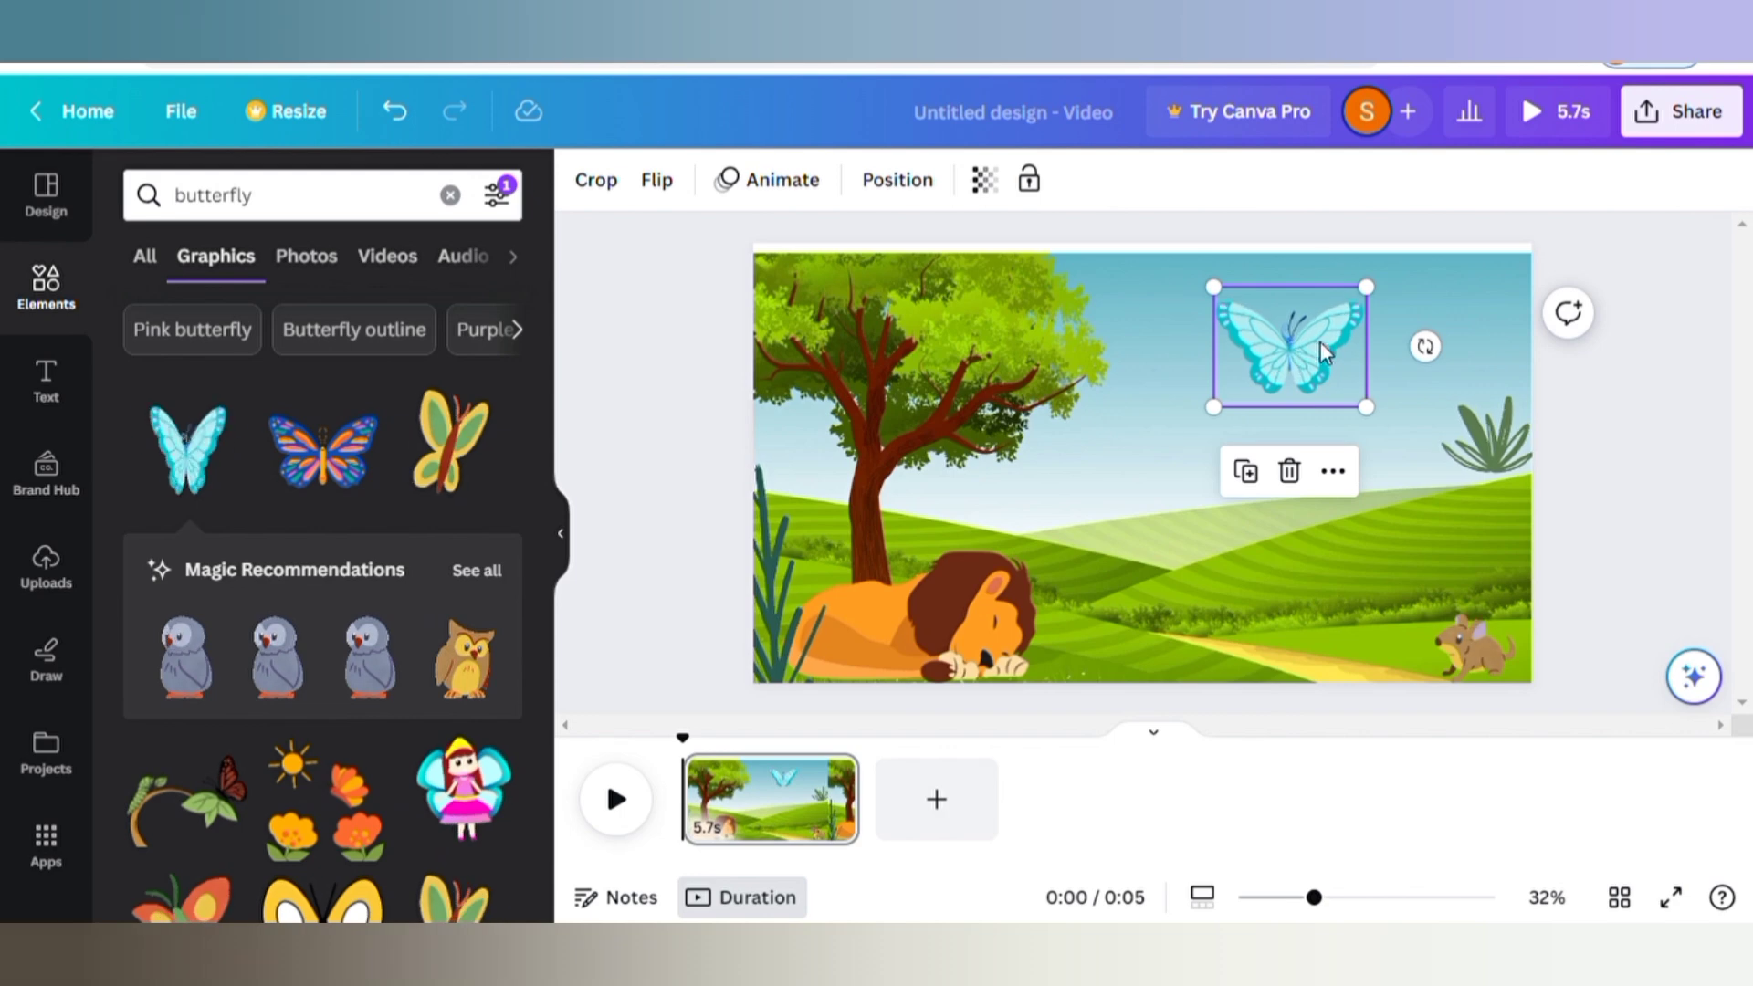
{"action": "left_click_drag", "start_coordinate": [1213, 407], "coordinate": [1303, 332]}
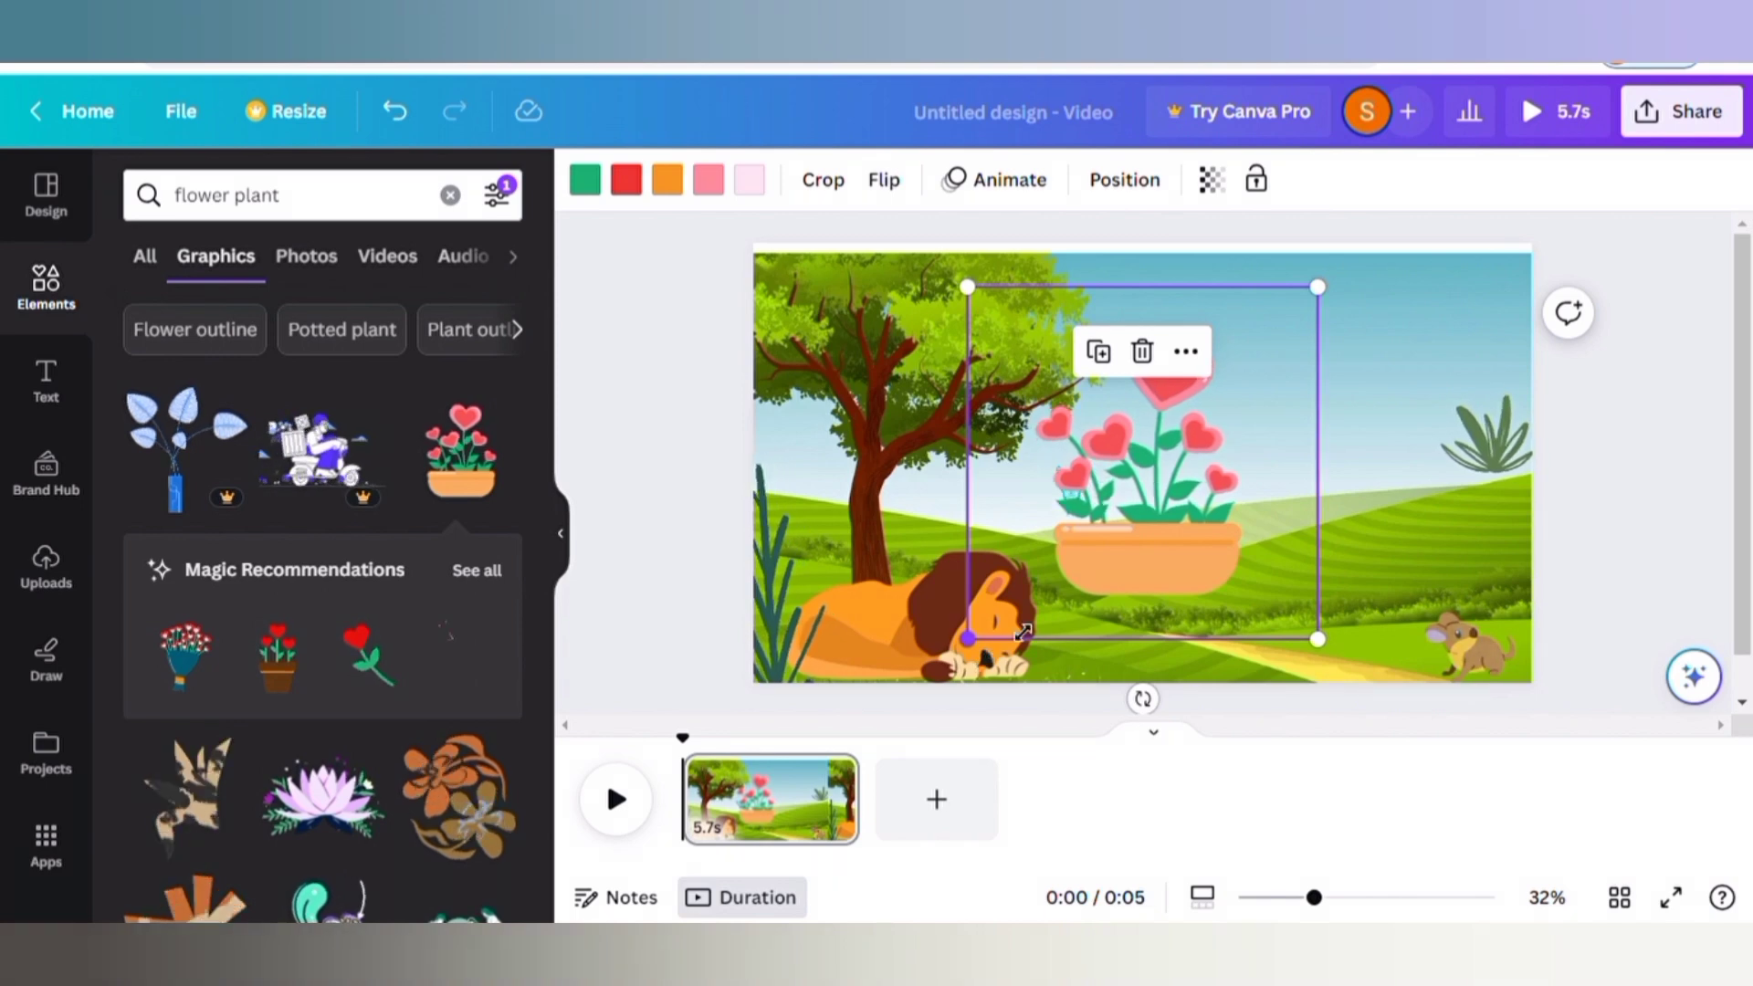
Search the graphics for "flower plant", add the potted heart flowers, shrink them and place them over the lion's back
{"action": "left_click_drag", "start_coordinate": [970, 641], "coordinate": [1106, 500]}
{"action": "left_click_drag", "start_coordinate": [1167, 415], "coordinate": [840, 558]}
Bring the sleeping lion forward so it overlaps the flower pot
{"action": "left_click", "coordinate": [986, 631]}
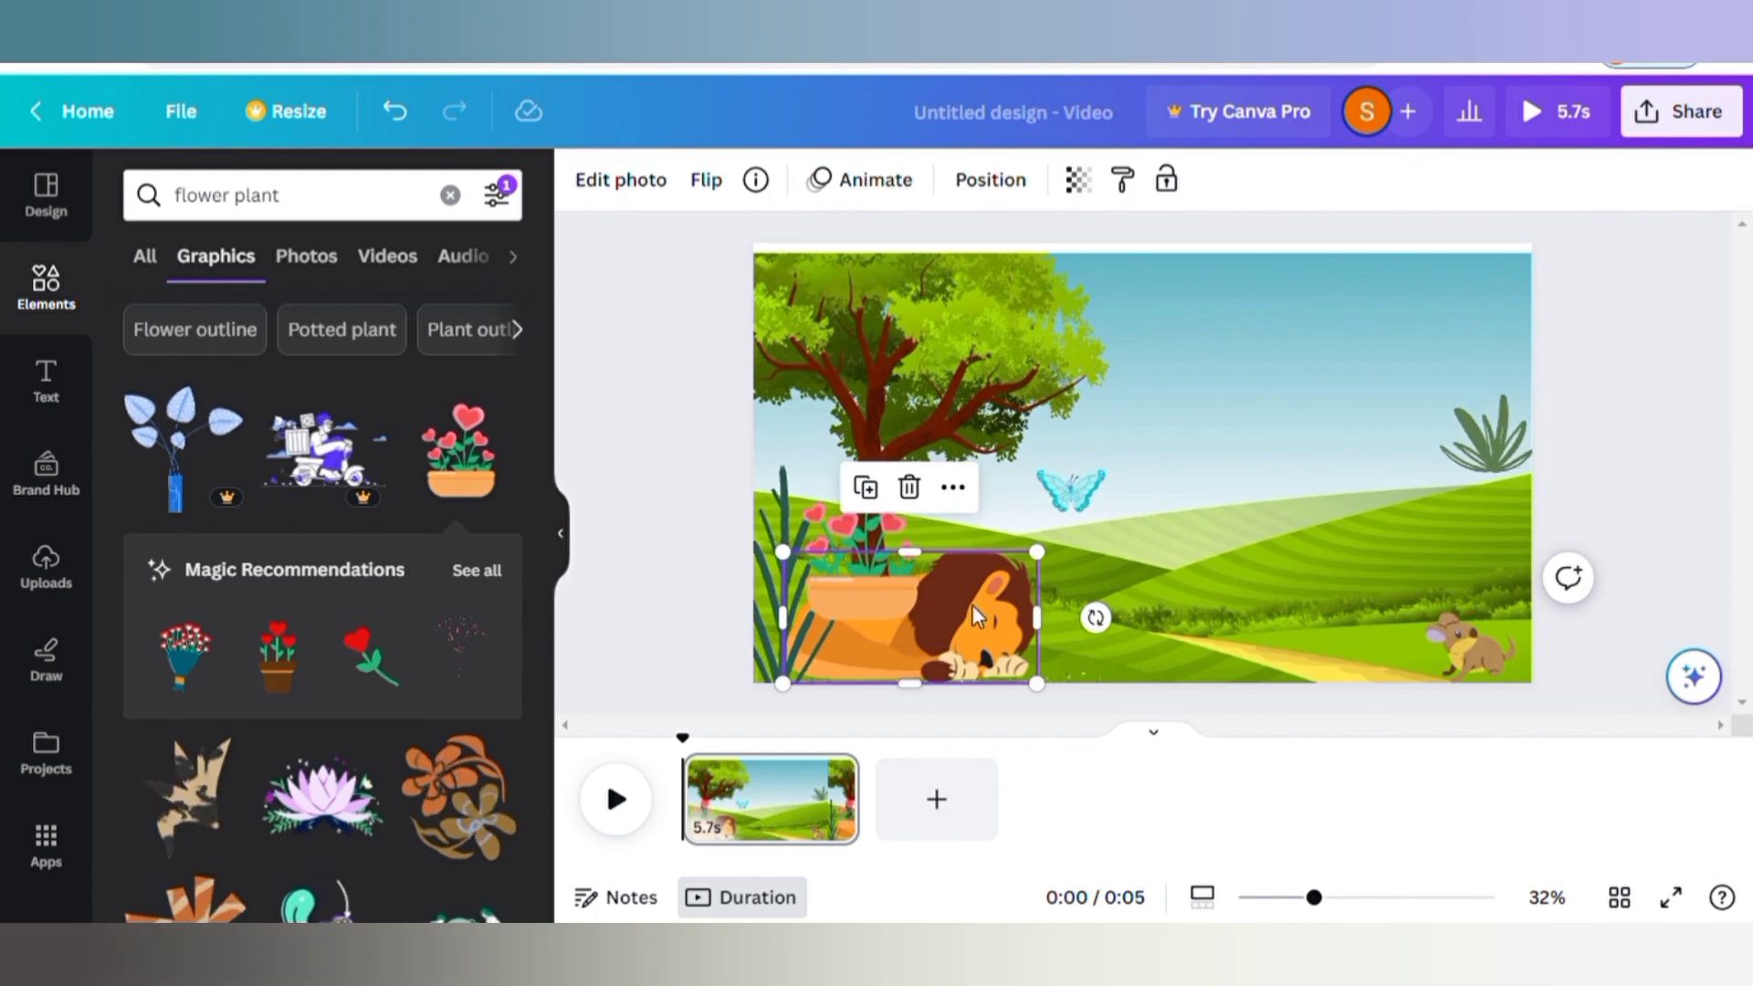
{"action": "left_click", "coordinate": [1003, 182]}
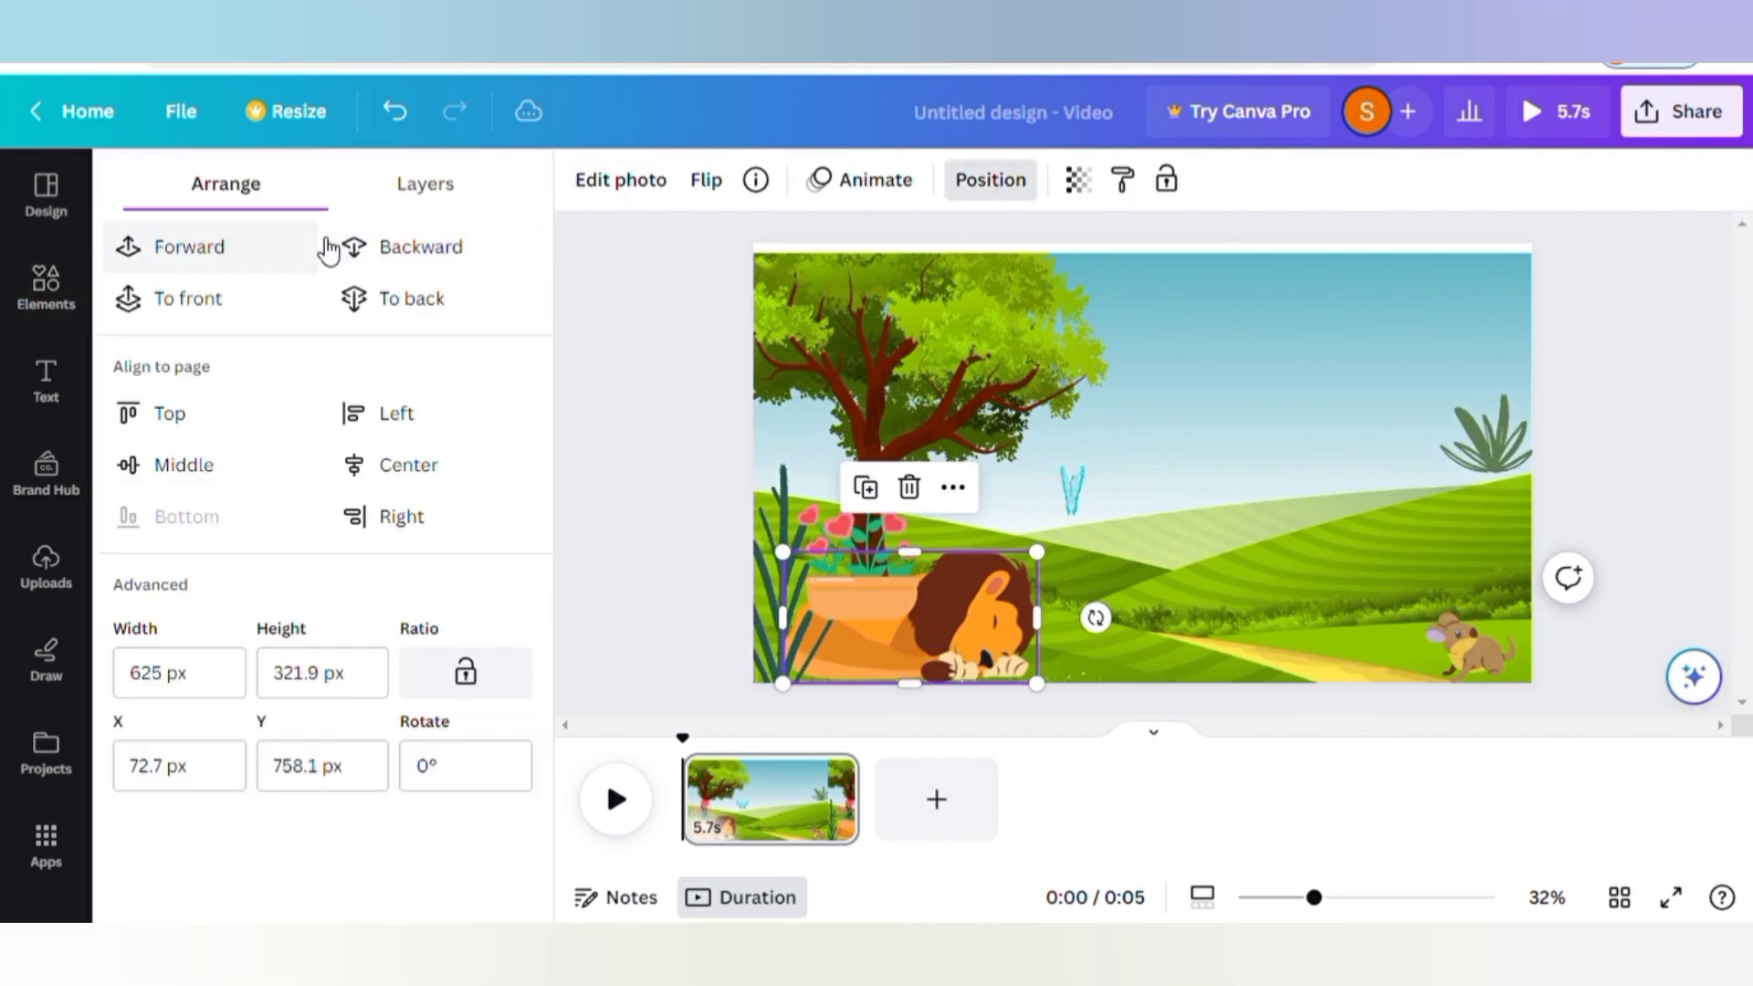
{"action": "left_click", "coordinate": [1049, 595]}
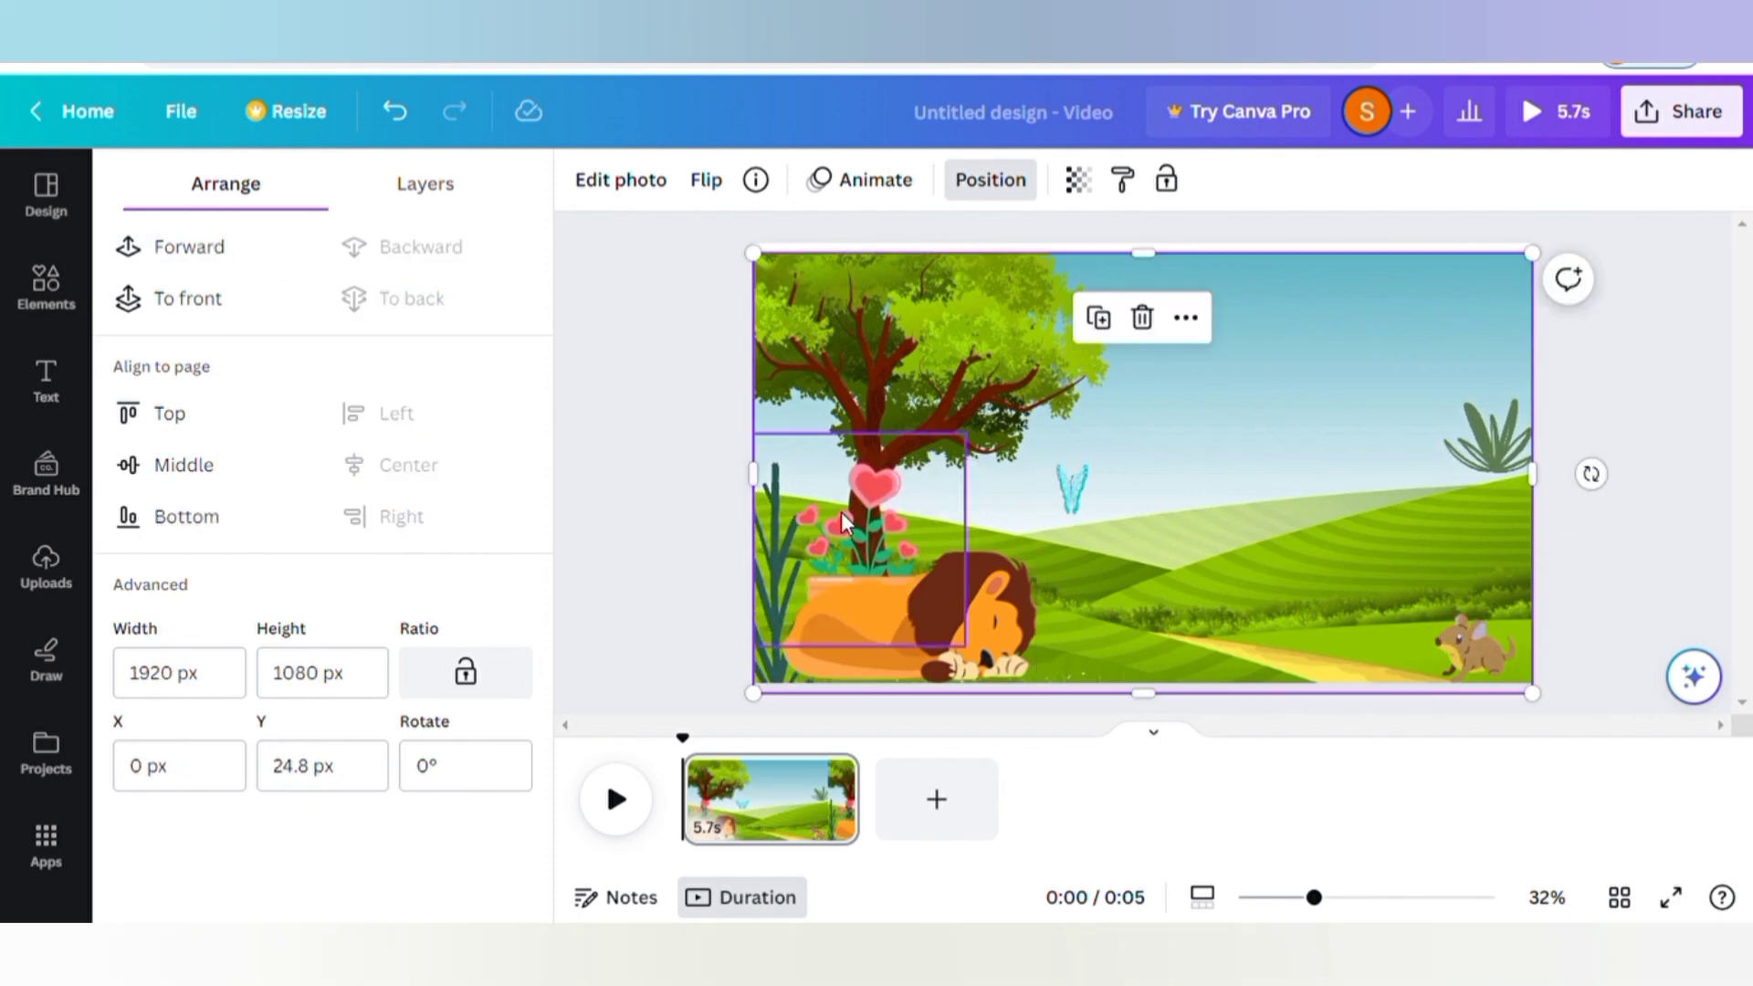
Adjust the heart flowers and the lion in the page's lower-left corner so the lion's body hides the pot
{"action": "left_click_drag", "start_coordinate": [841, 513], "coordinate": [831, 562]}
{"action": "left_click_drag", "start_coordinate": [946, 466], "coordinate": [966, 447]}
{"action": "left_click_drag", "start_coordinate": [851, 535], "coordinate": [887, 567]}
{"action": "left_click", "coordinate": [874, 567]}
Move the butterfly onto the heart flowers just above the lion's back and bring it forward in front of them
{"action": "left_click", "coordinate": [1071, 488]}
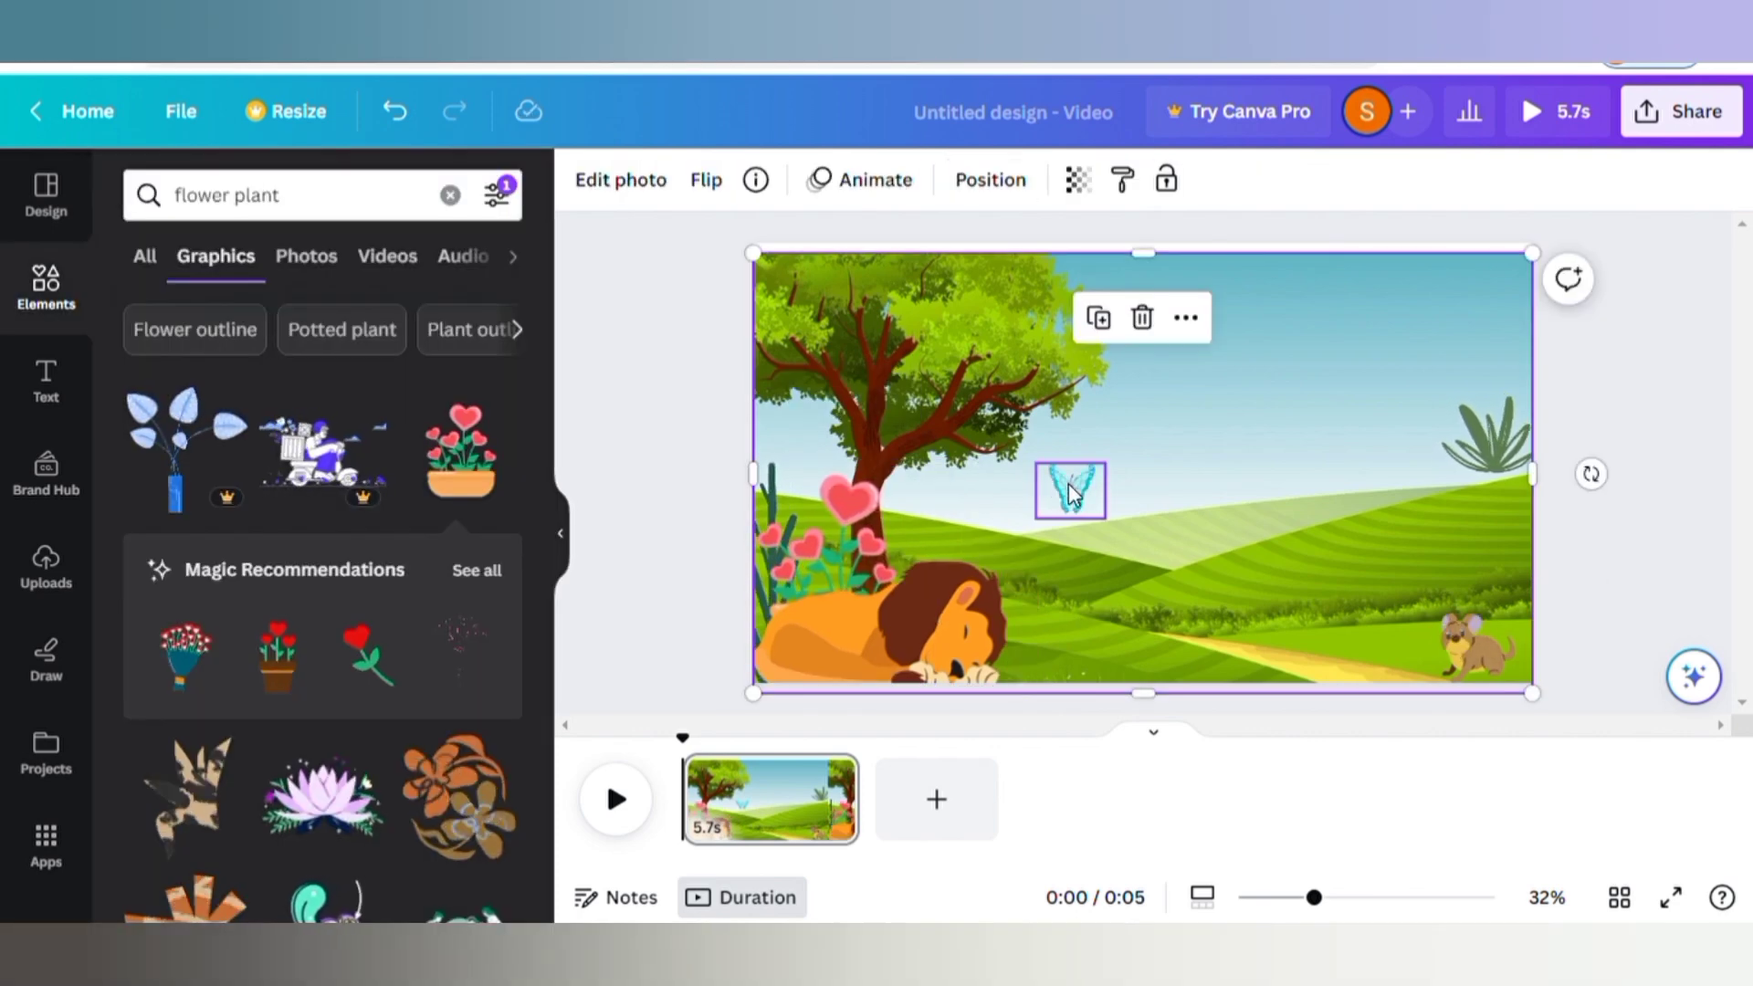
{"action": "left_click_drag", "start_coordinate": [1065, 489], "coordinate": [819, 552]}
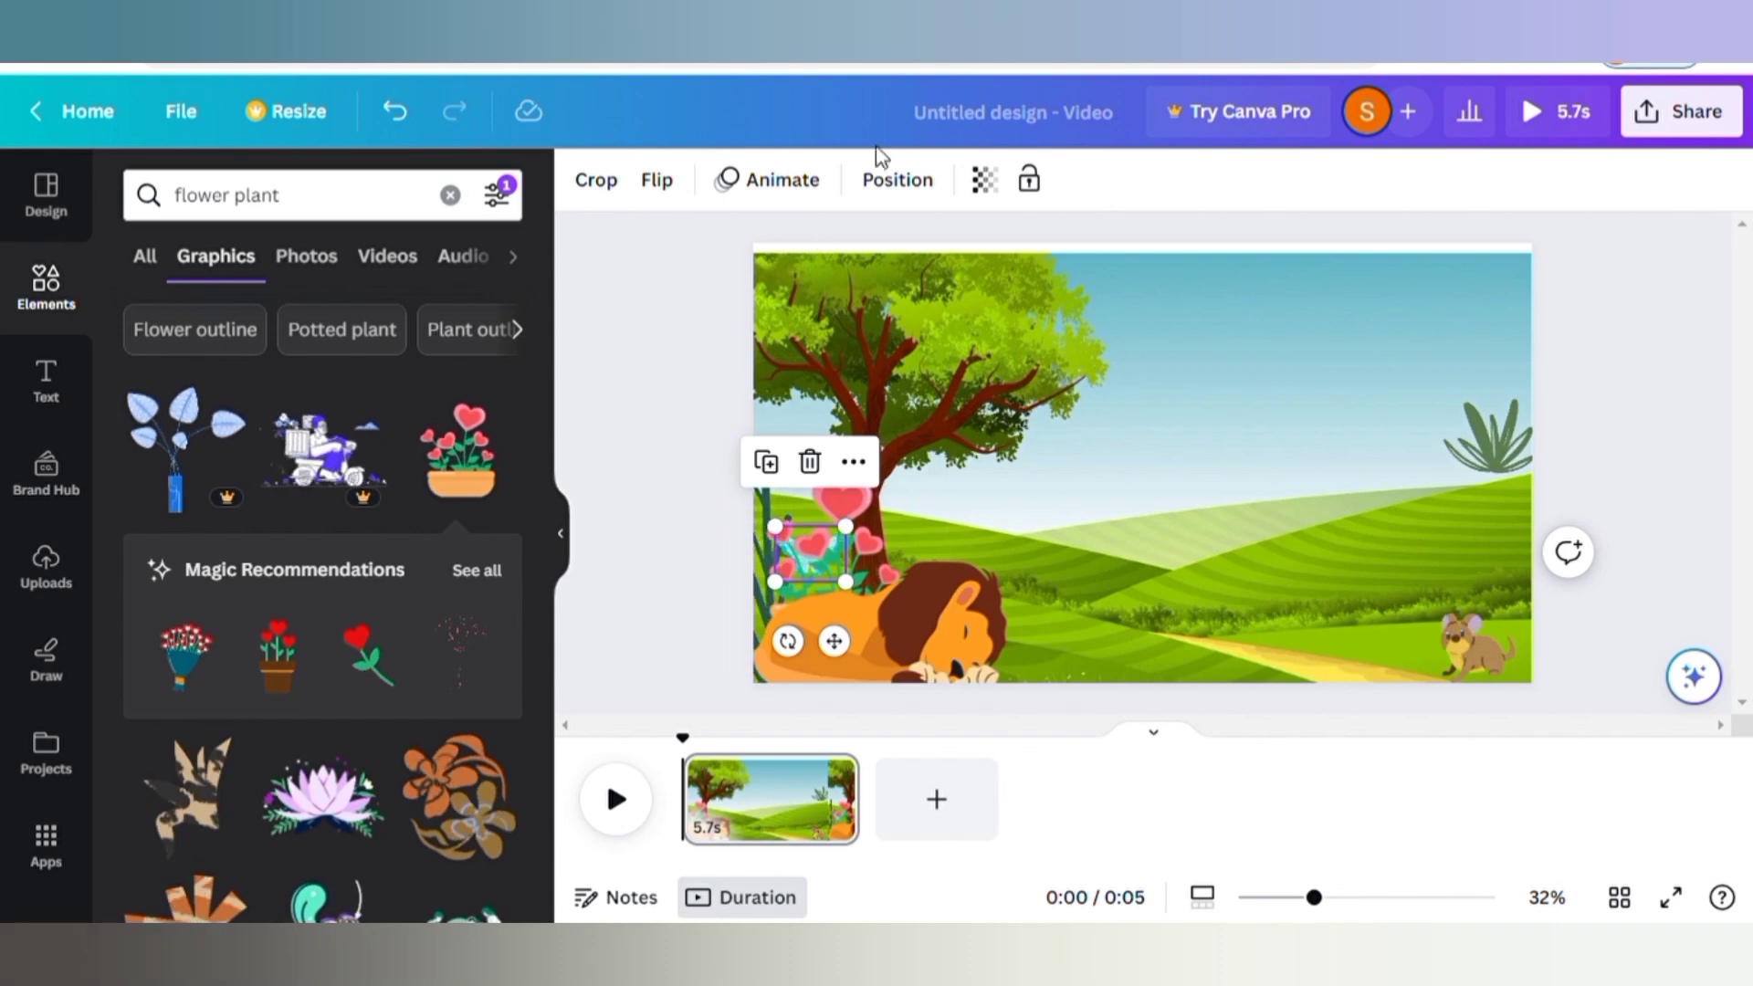
{"action": "left_click", "coordinate": [898, 182]}
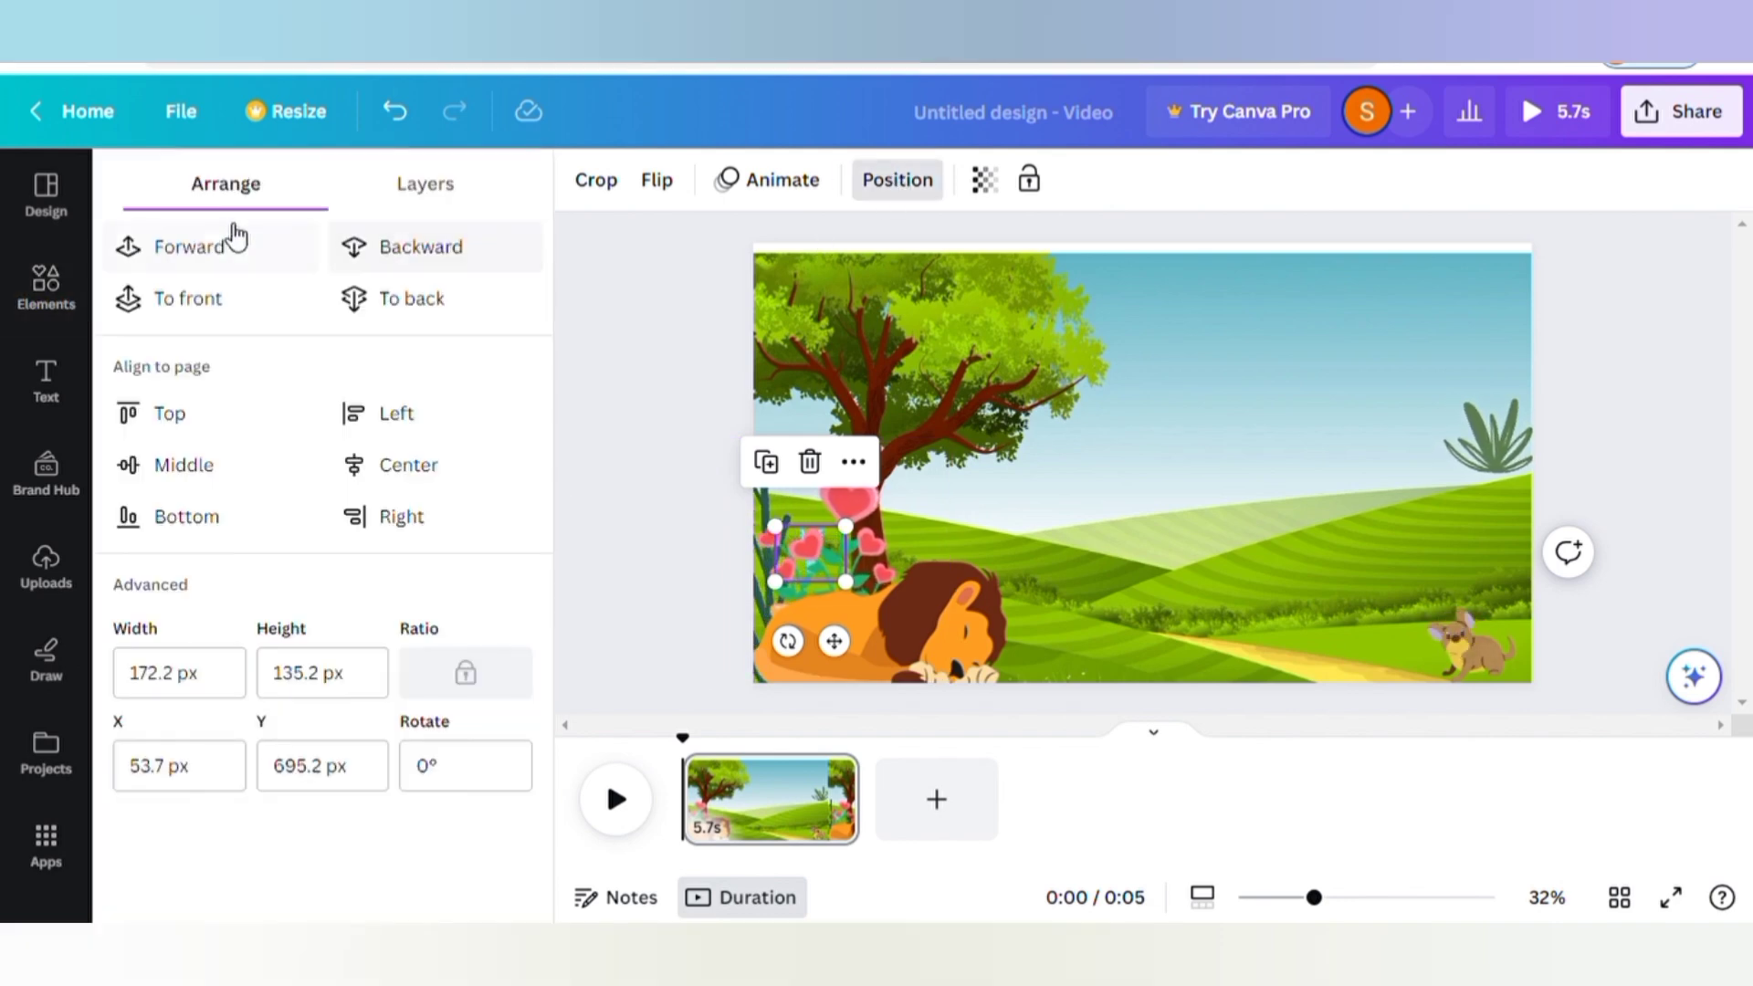
{"action": "left_click", "coordinate": [218, 259]}
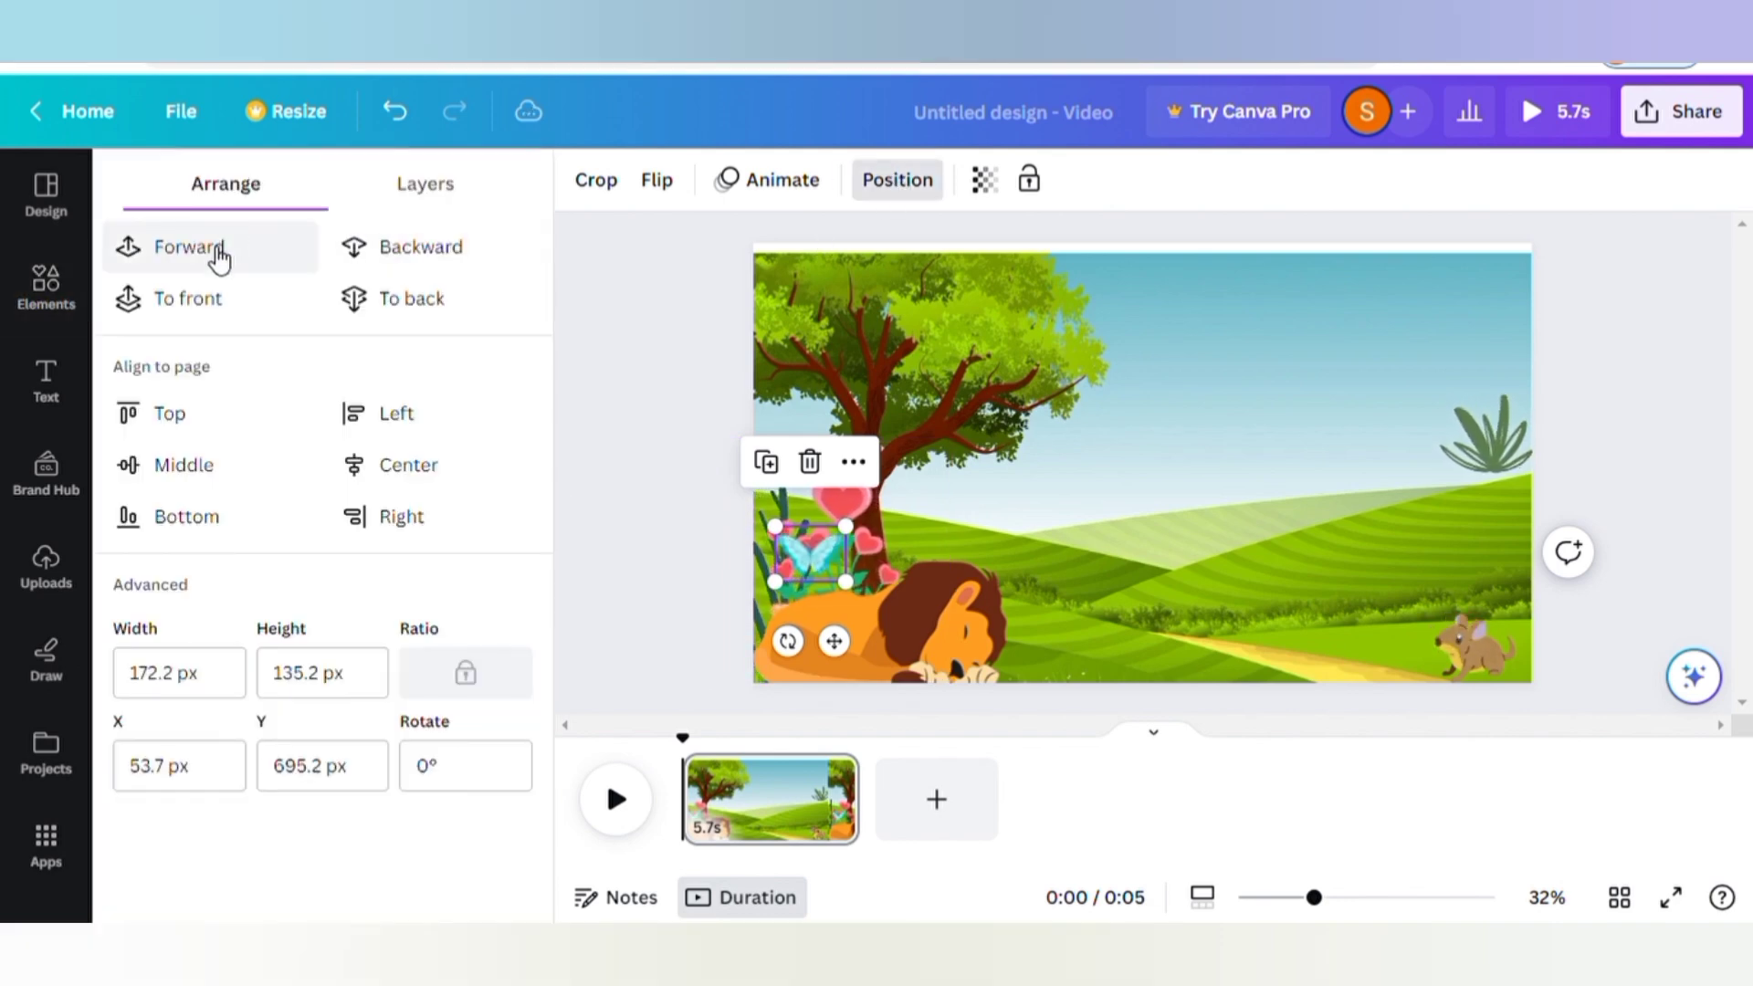
{"action": "left_click", "coordinate": [977, 392]}
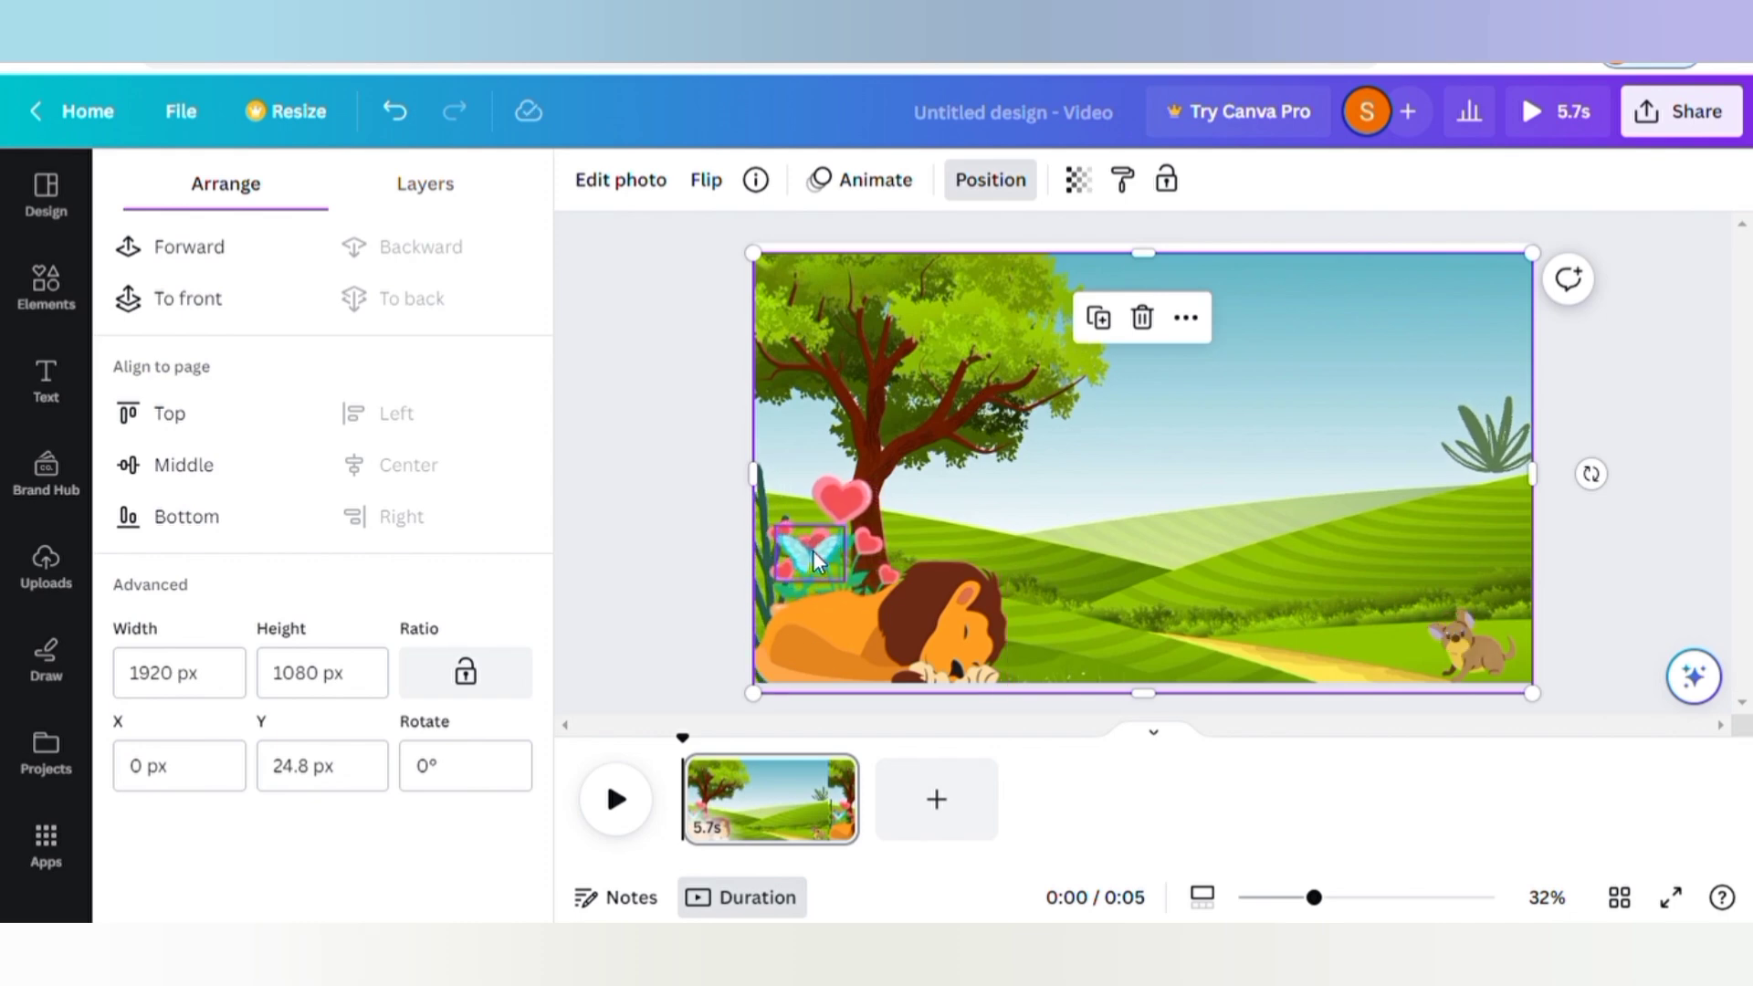
{"action": "left_click_drag", "start_coordinate": [812, 551], "coordinate": [802, 585]}
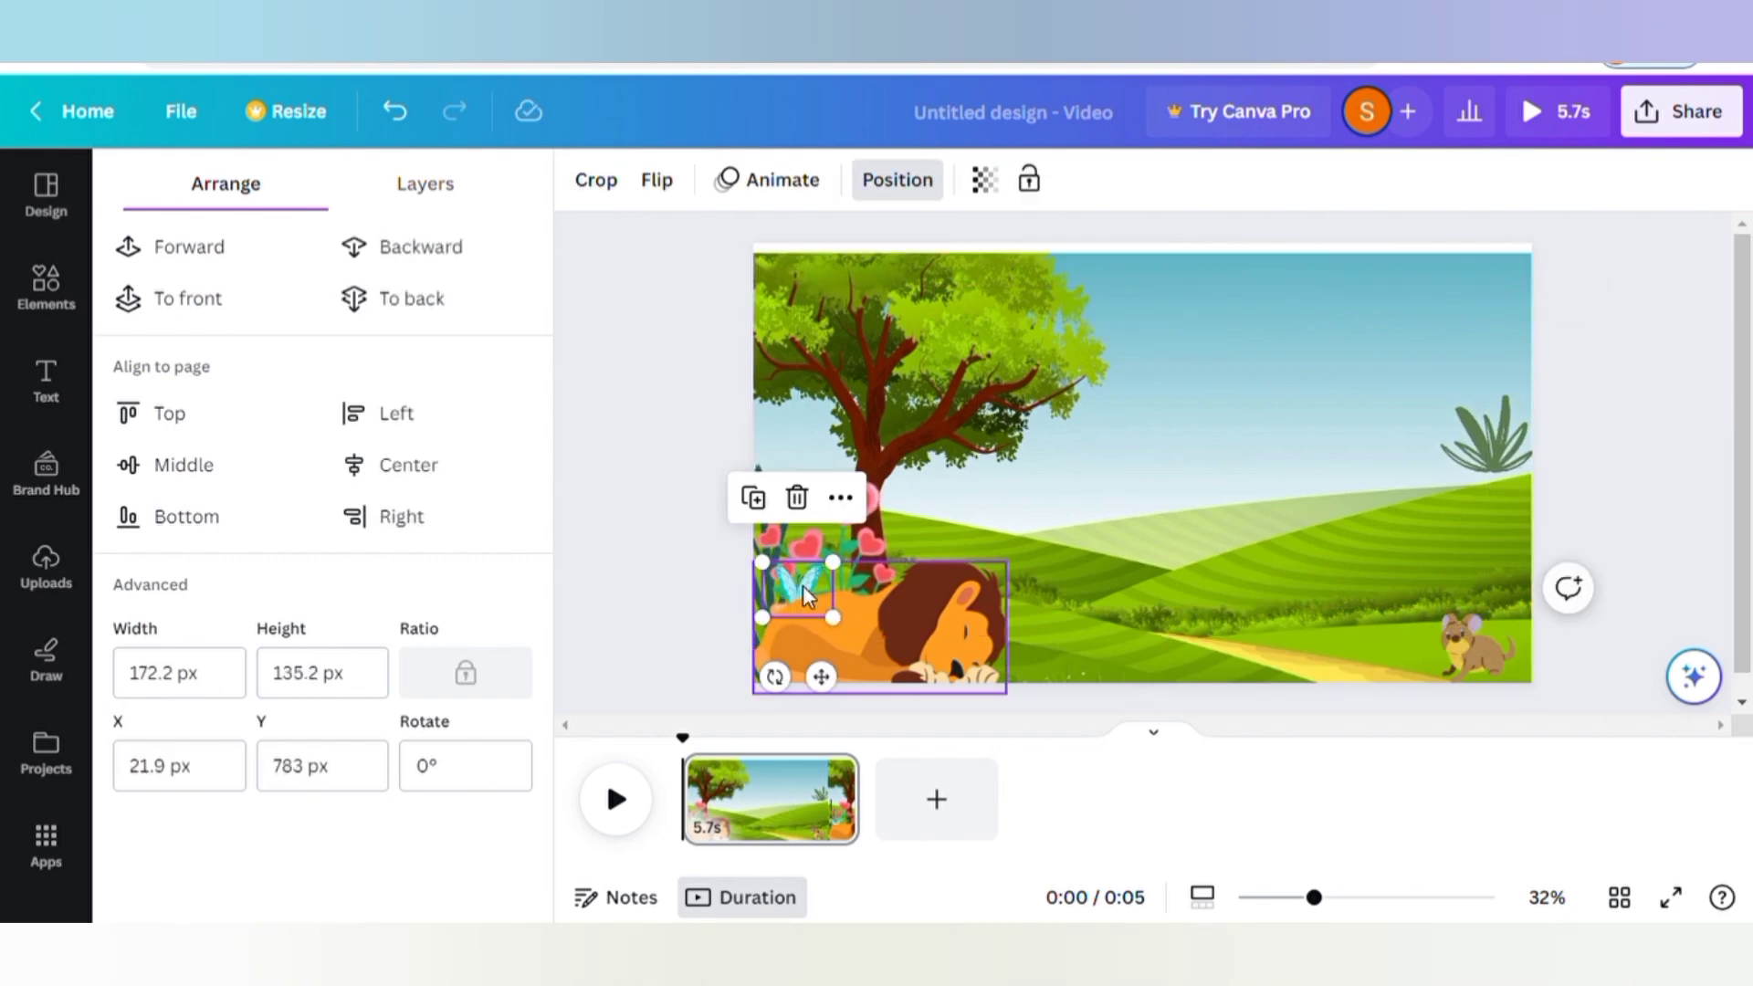
{"action": "left_click", "coordinate": [1252, 482]}
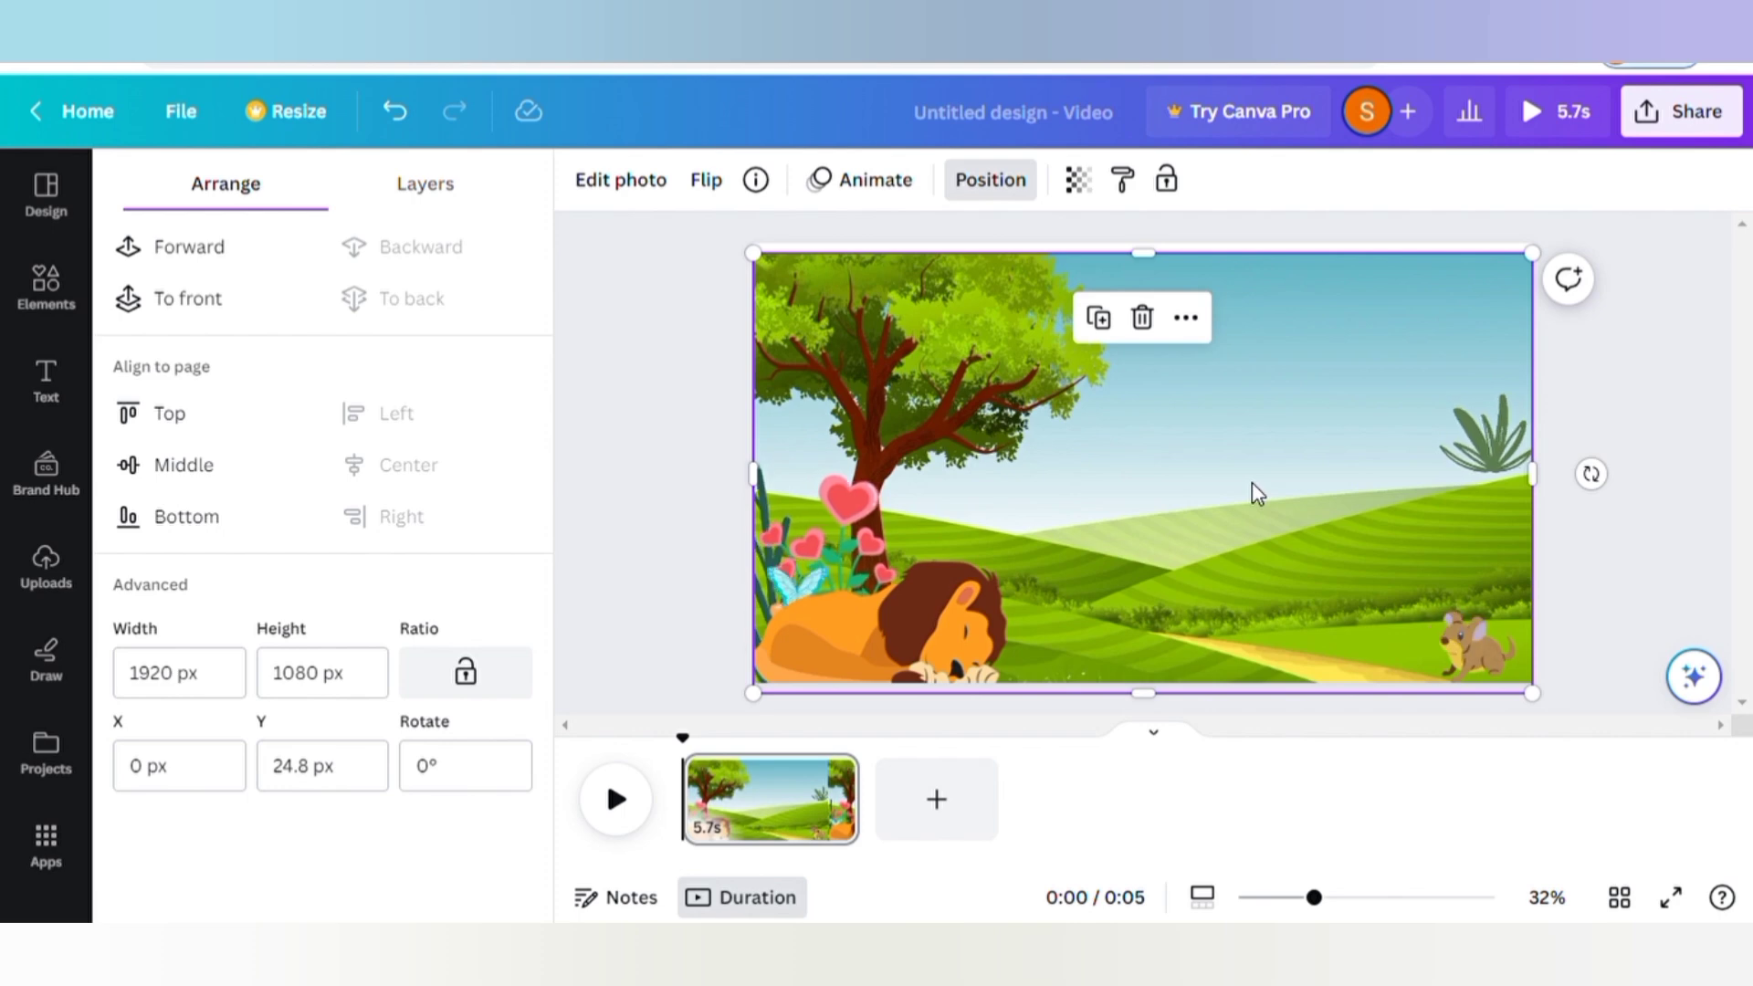
Shrink the spiky plant to about 184.5 × 150.3 px and set it on the hill's crest at the page's right edge
{"action": "left_click", "coordinate": [1489, 454]}
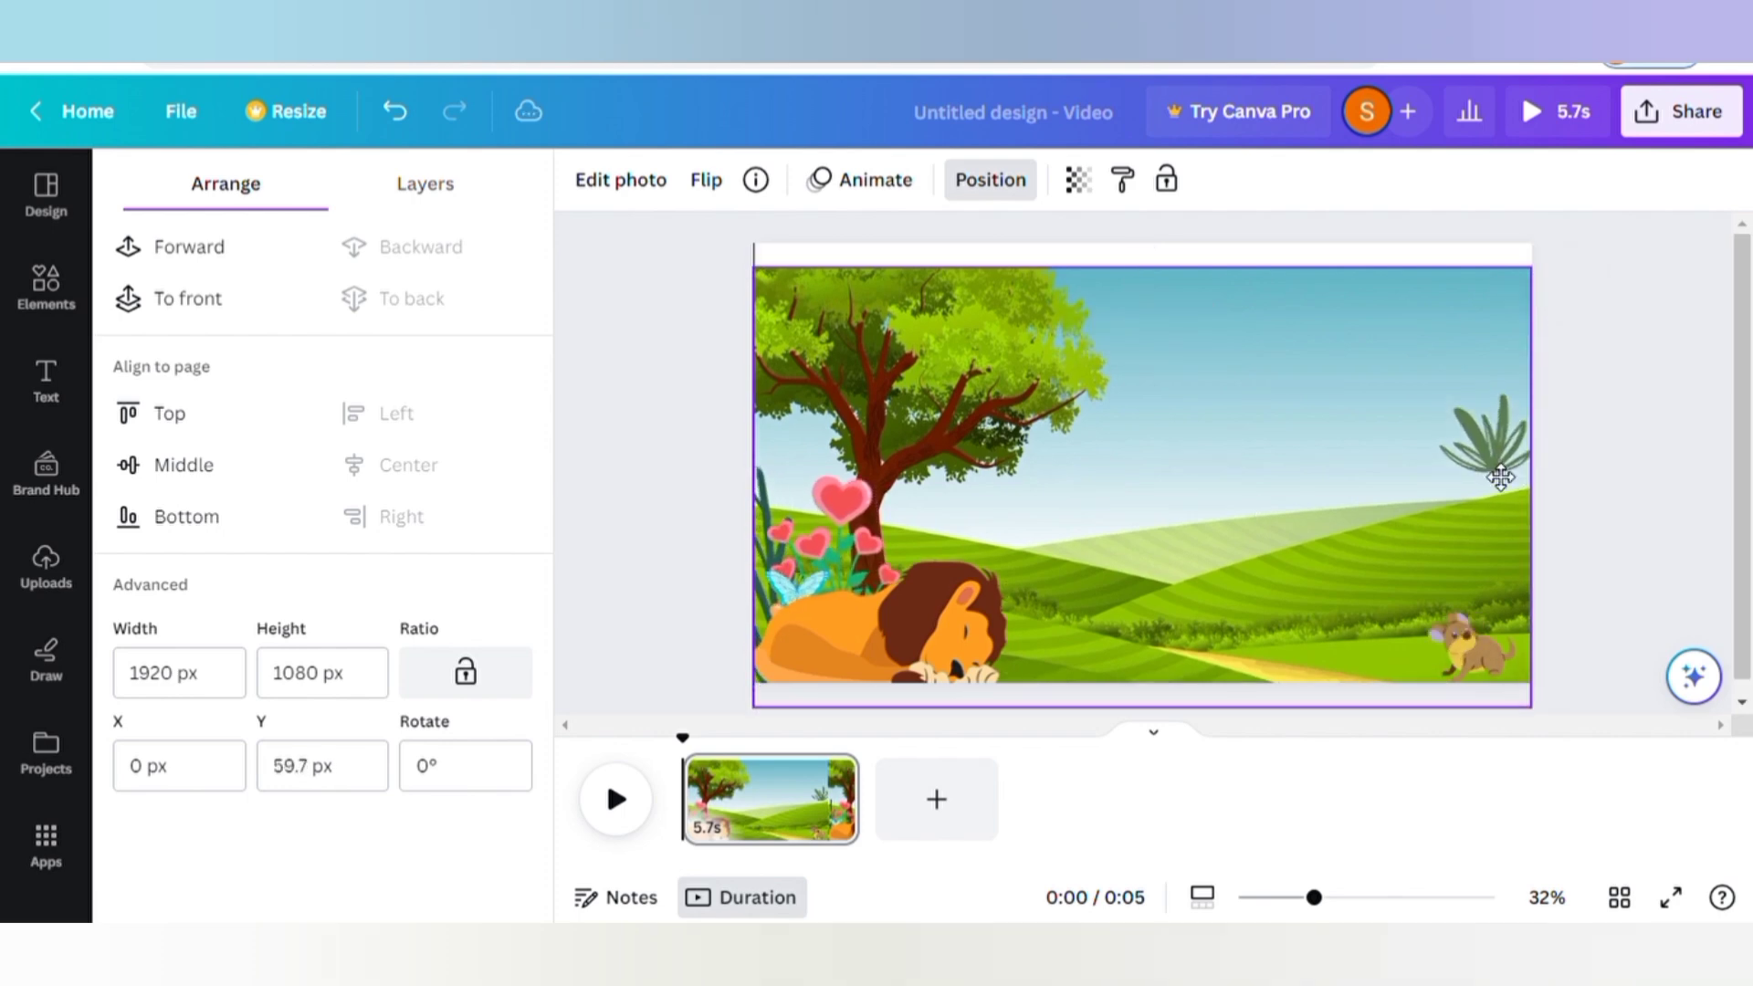
{"action": "mouse_move", "coordinate": [1497, 461]}
{"action": "left_mouse_down"}
{"action": "mouse_move", "coordinate": [1460, 481]}
{"action": "mouse_move", "coordinate": [1506, 468]}
{"action": "left_mouse_up"}
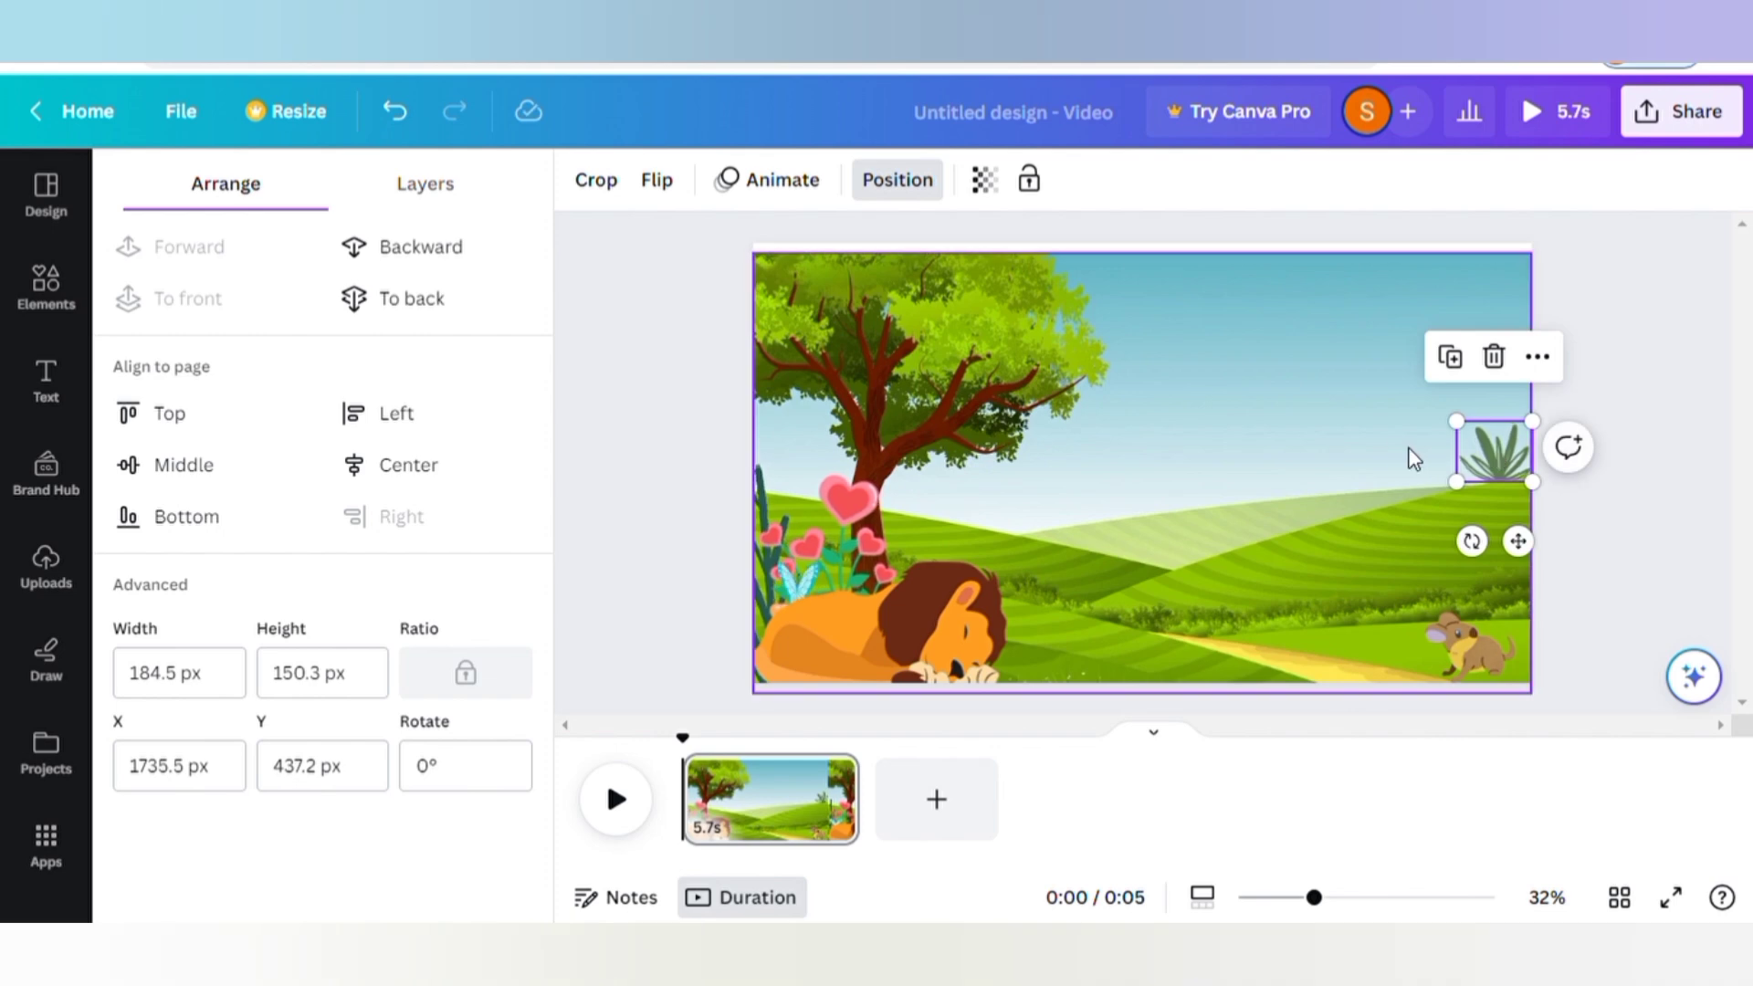
{"action": "left_click", "coordinate": [1399, 458]}
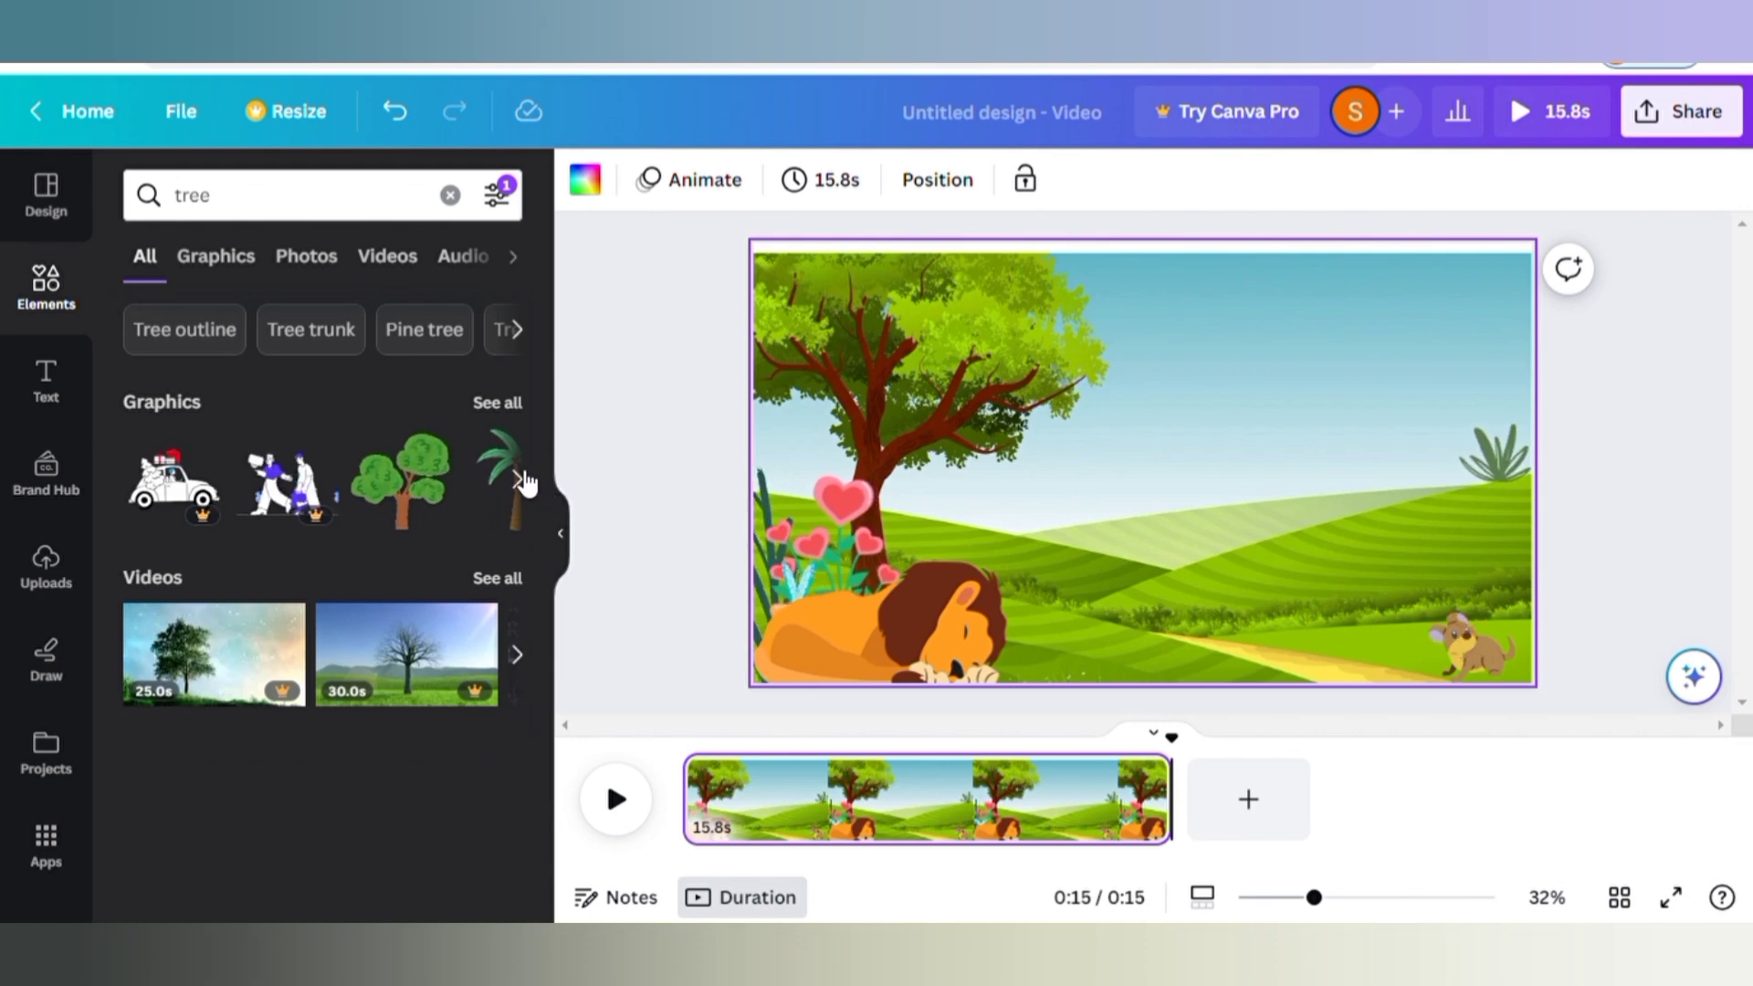
Show all animated graphics found for "tree" and add the dark-green tree with rounded foliage and a brown trunk
{"action": "left_click", "coordinate": [514, 402]}
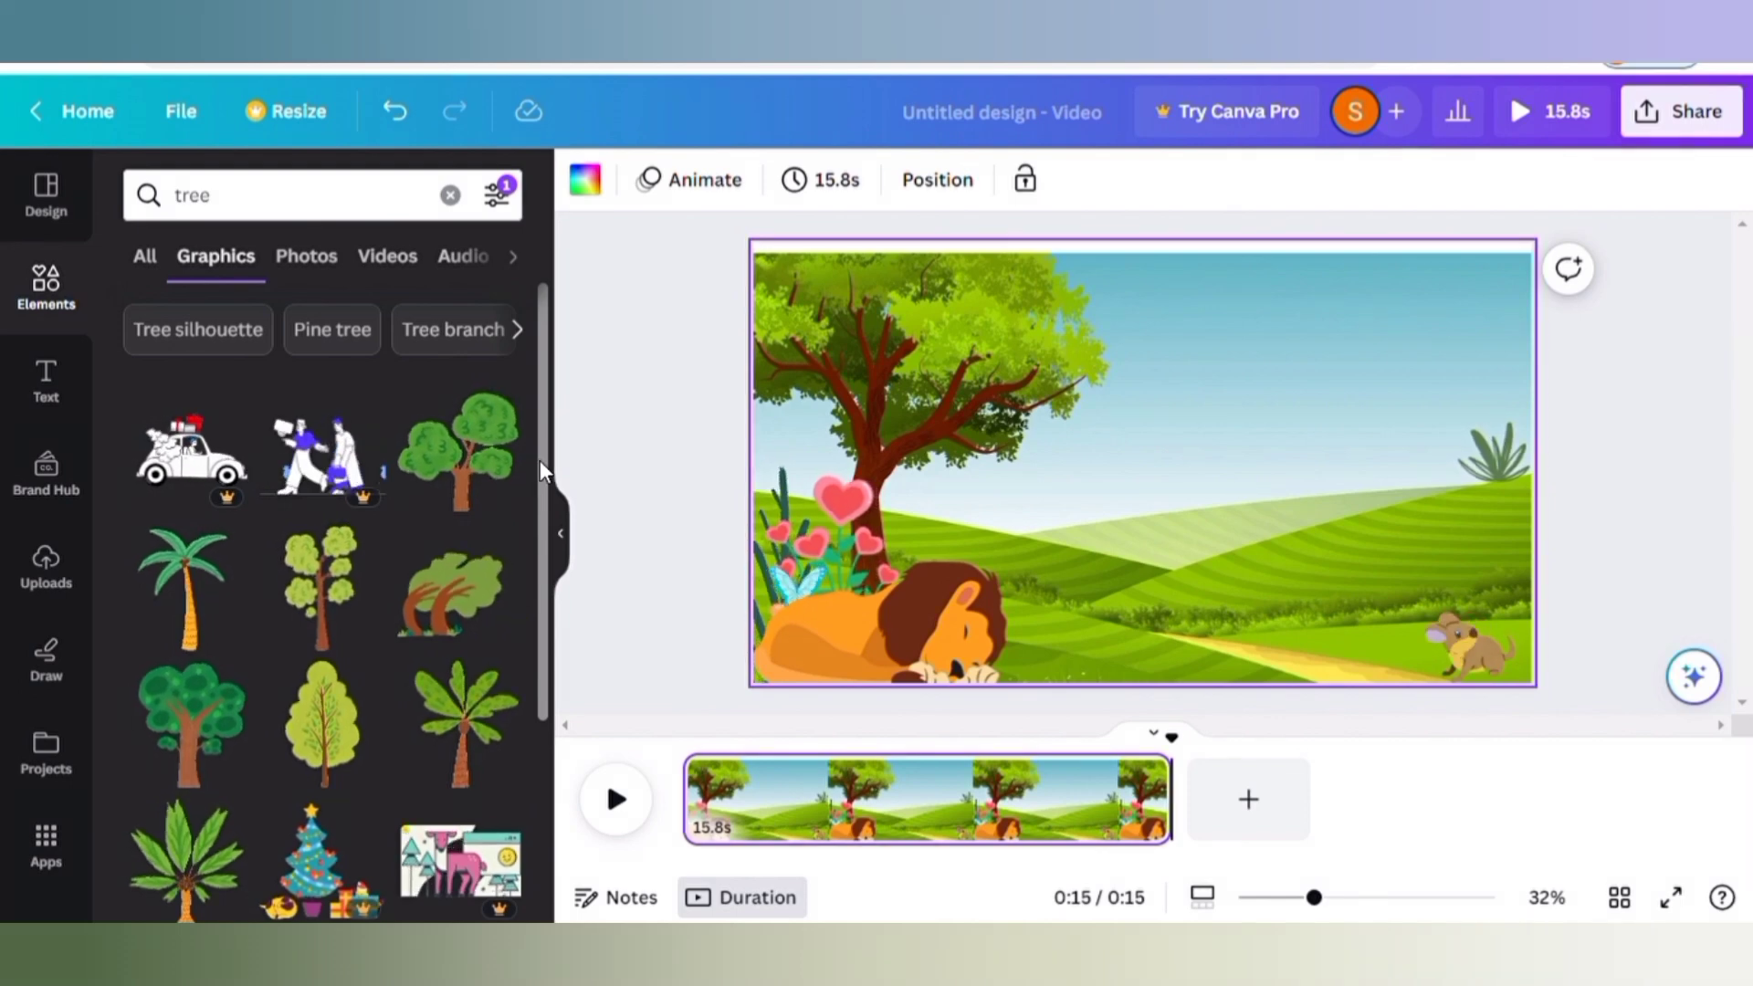
{"action": "left_click_drag", "start_coordinate": [540, 458], "coordinate": [534, 687]}
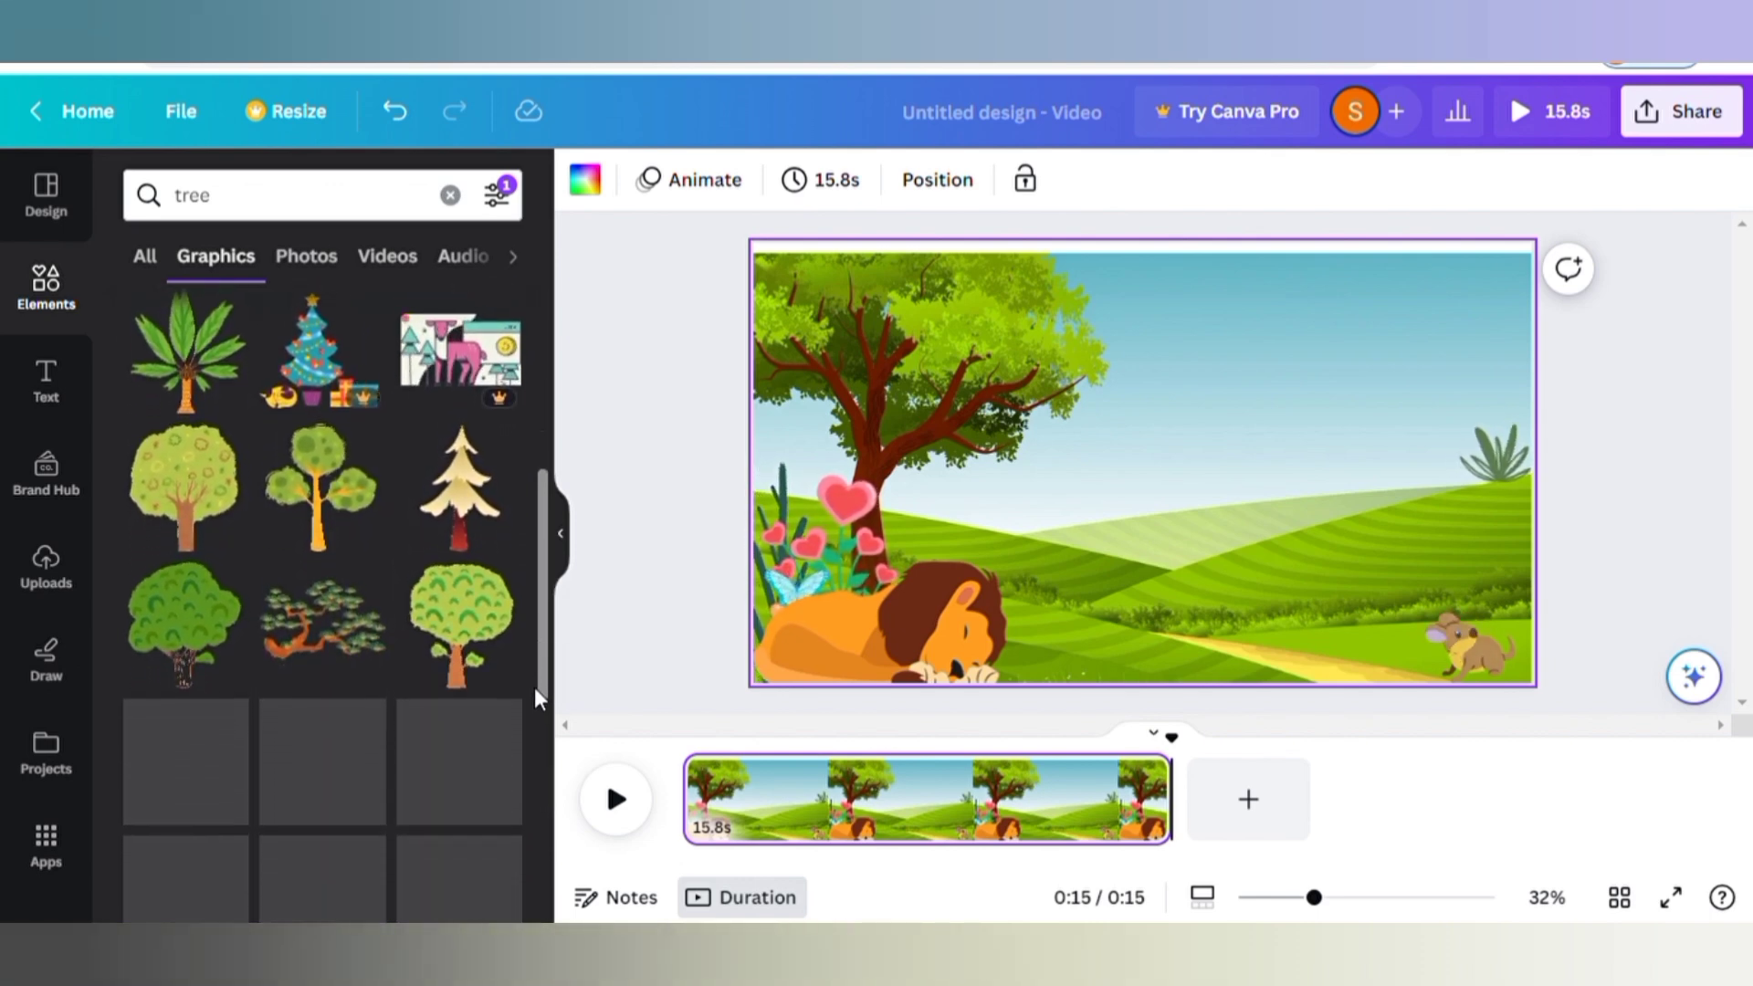
{"action": "left_click_drag", "start_coordinate": [541, 616], "coordinate": [540, 301]}
{"action": "left_click", "coordinate": [197, 722]}
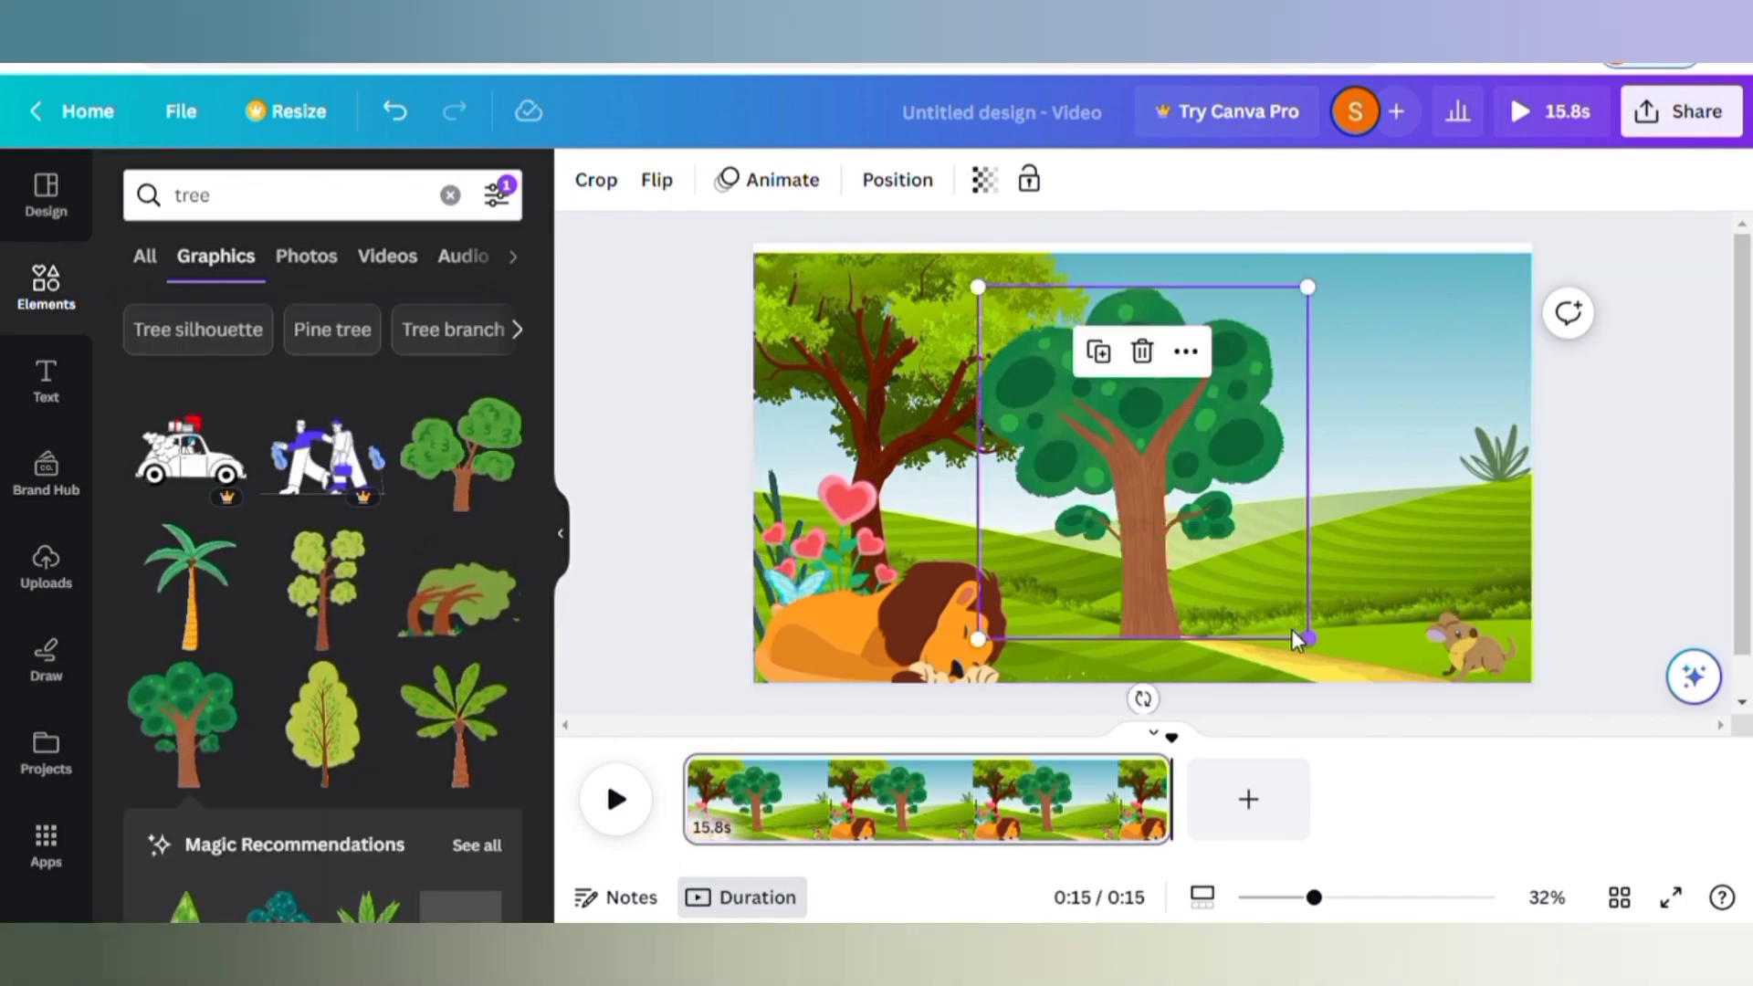
Enlarge the dark-green tree slightly and stand it on the page's lower edge between the lion and the rat
{"action": "left_click_drag", "start_coordinate": [1306, 626], "coordinate": [1587, 650]}
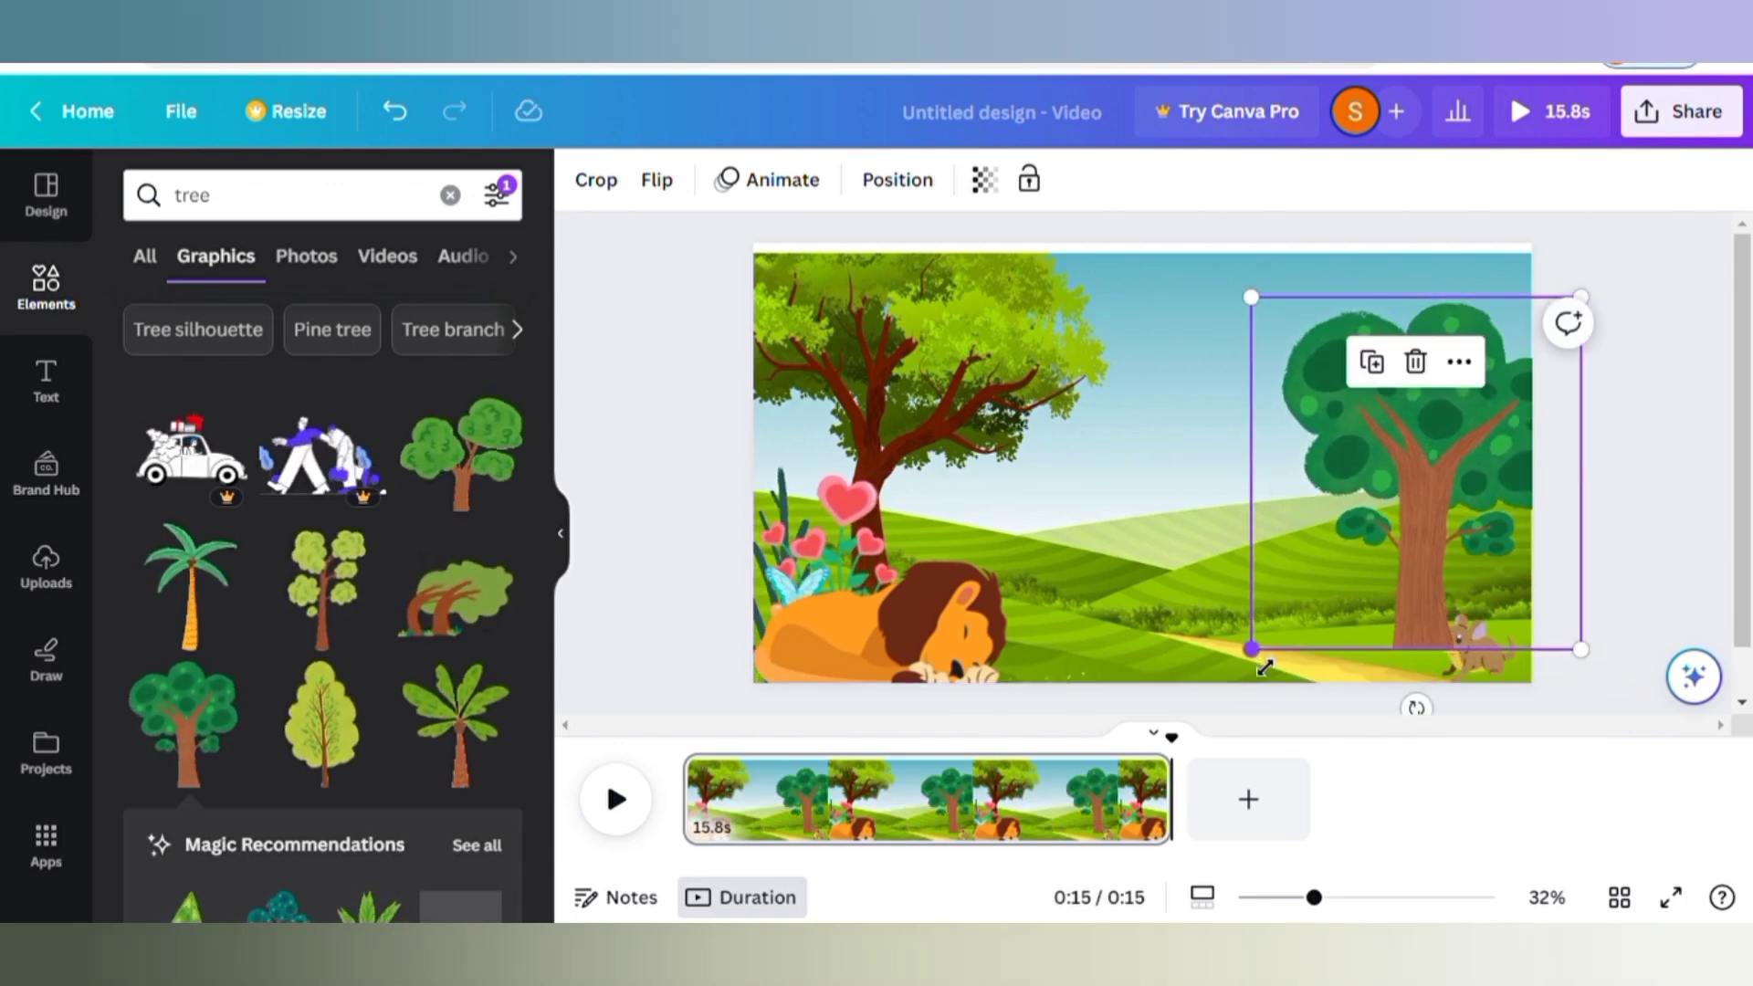
{"action": "left_click_drag", "start_coordinate": [1265, 667], "coordinate": [1242, 698]}
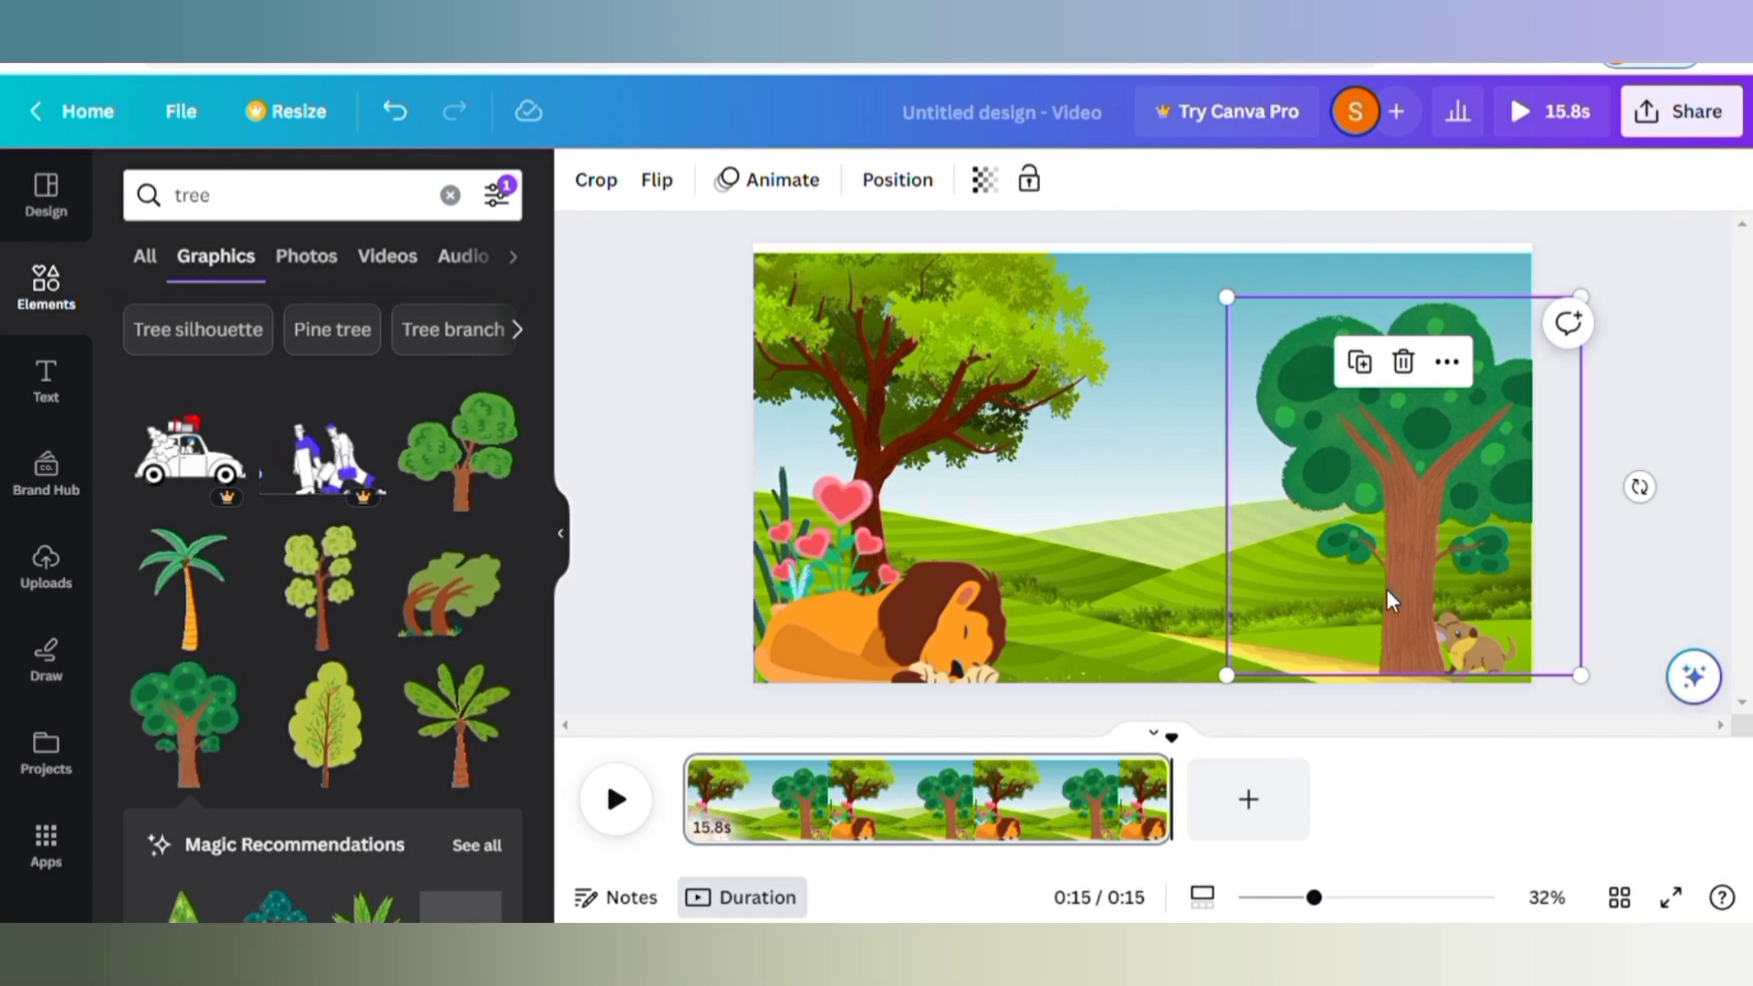
{"action": "left_click_drag", "start_coordinate": [1388, 599], "coordinate": [1266, 605]}
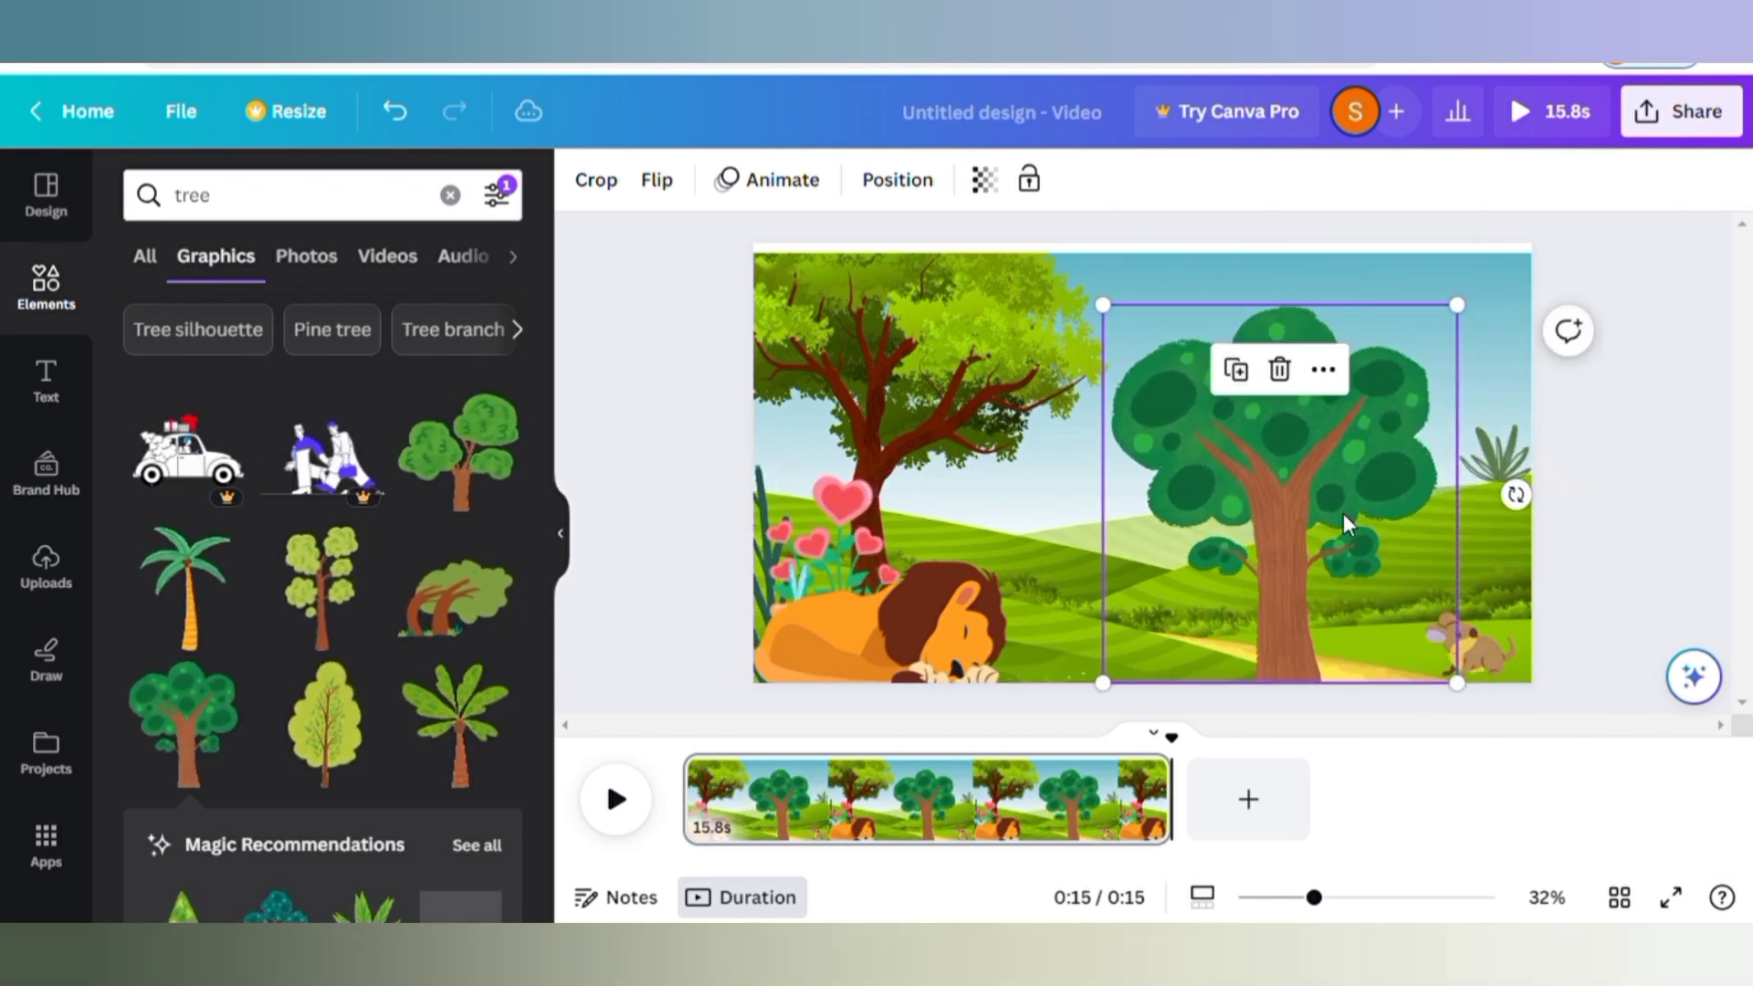
Move the spiky plant onto the hillside at the page's middle and the dark-green tree to the right edge by the rat, and preview the scene
{"action": "left_click", "coordinate": [1487, 448]}
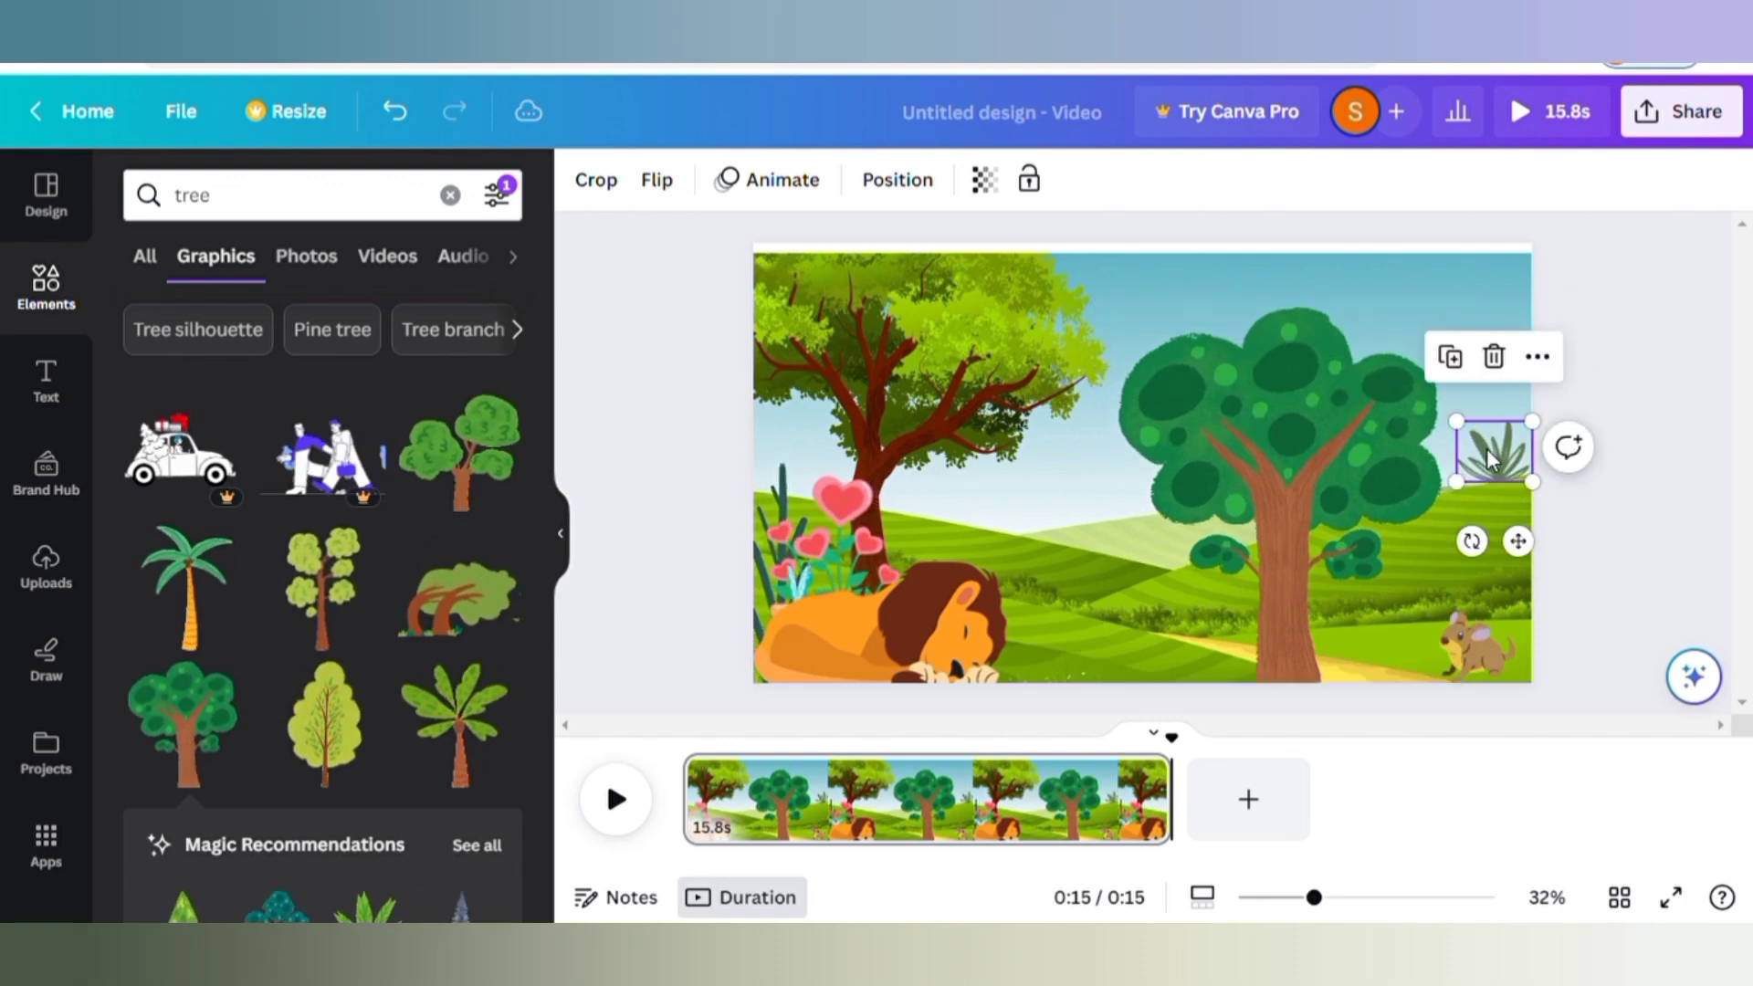
{"action": "left_click_drag", "start_coordinate": [1487, 447], "coordinate": [1092, 516]}
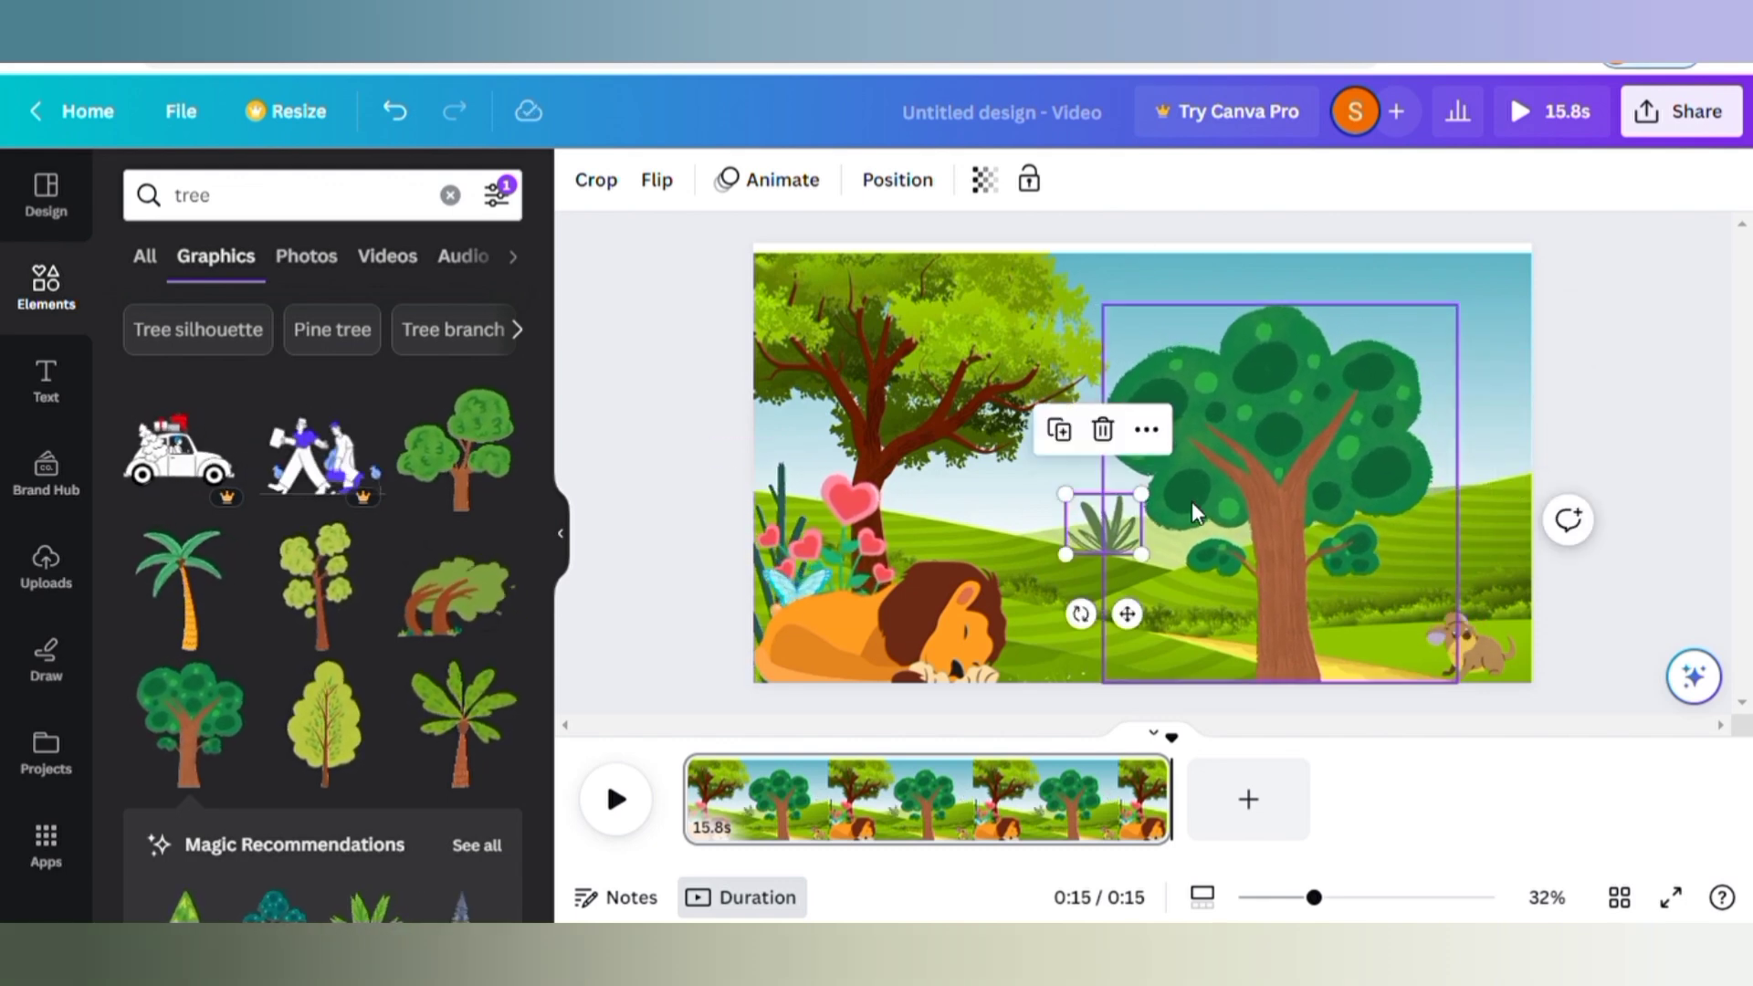
{"action": "left_click_drag", "start_coordinate": [1285, 470], "coordinate": [1545, 485]}
{"action": "left_click", "coordinate": [1067, 564]}
{"action": "left_click", "coordinate": [1137, 548]}
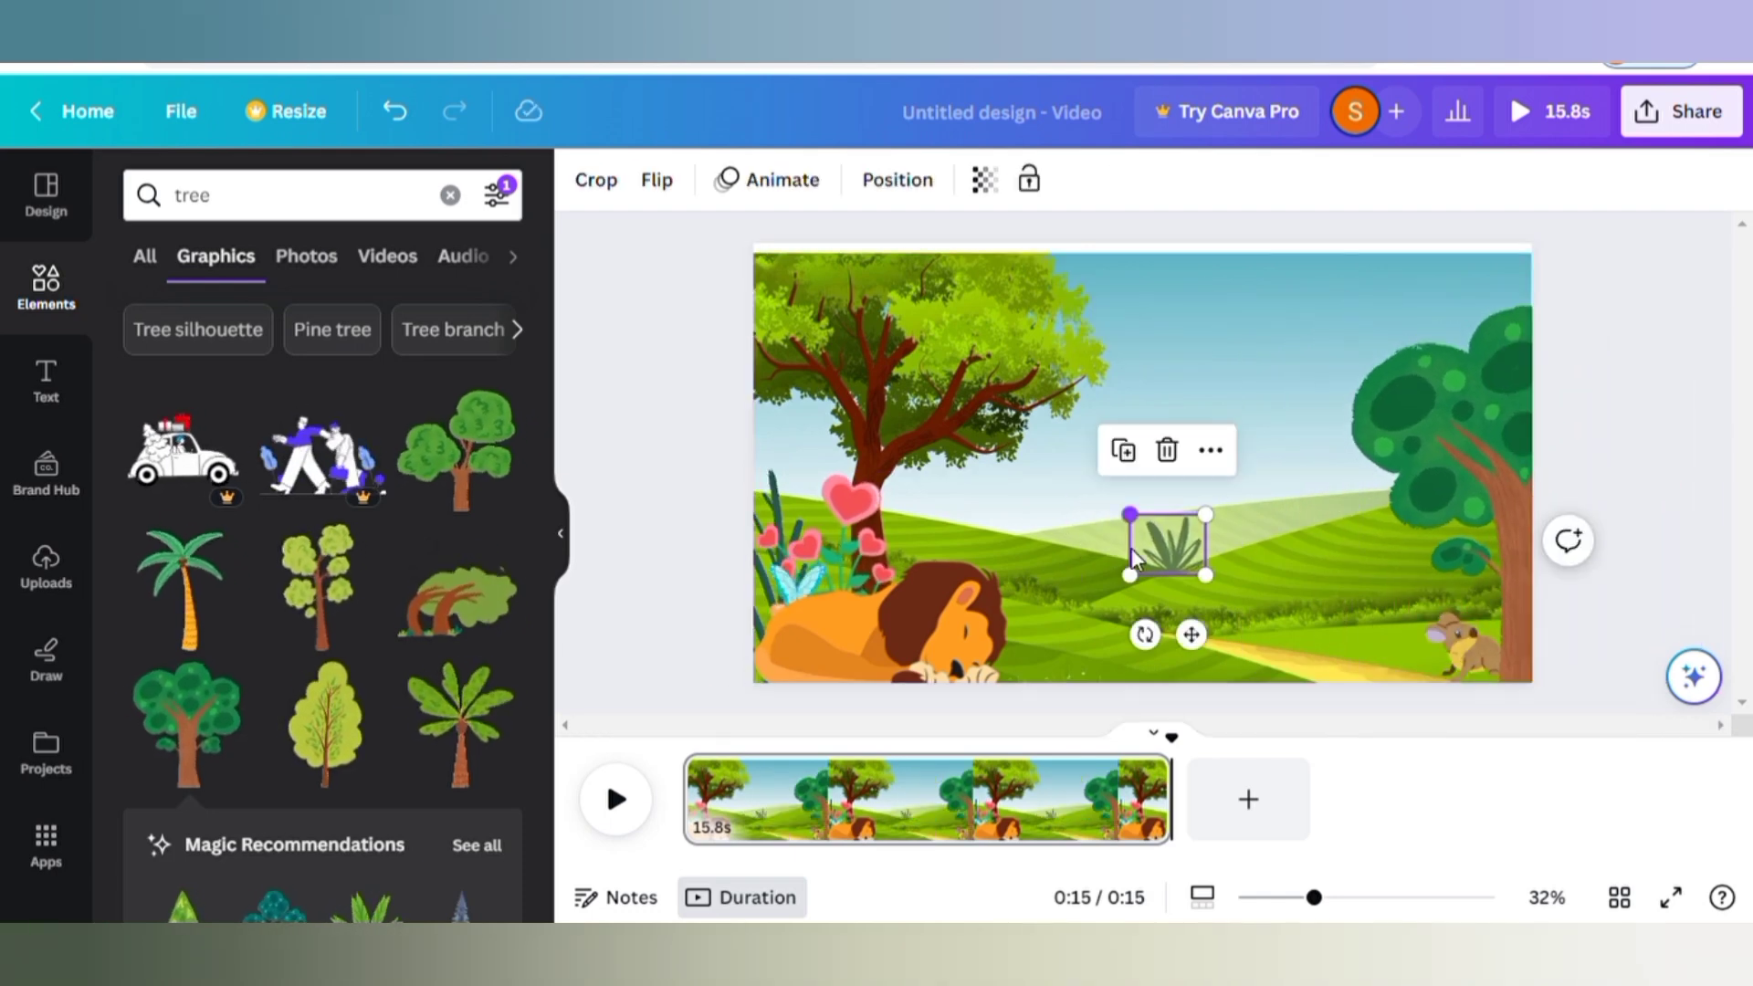
{"action": "left_click", "coordinate": [1067, 564]}
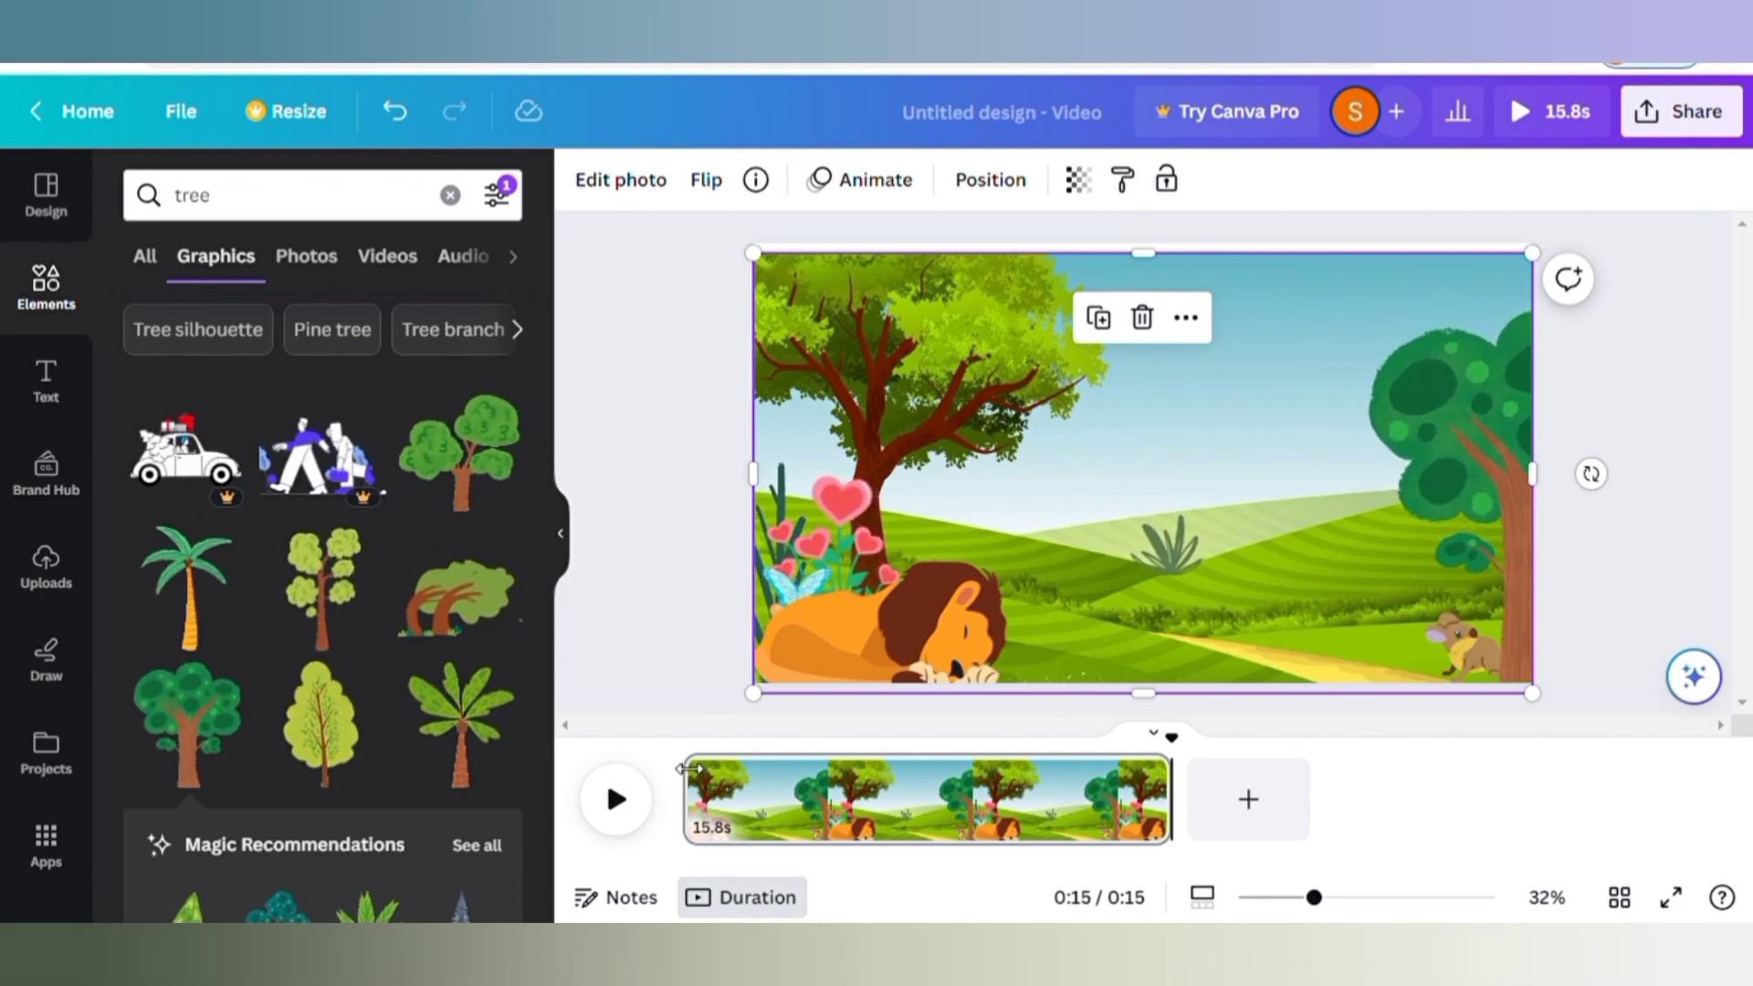
{"action": "left_click", "coordinate": [617, 802]}
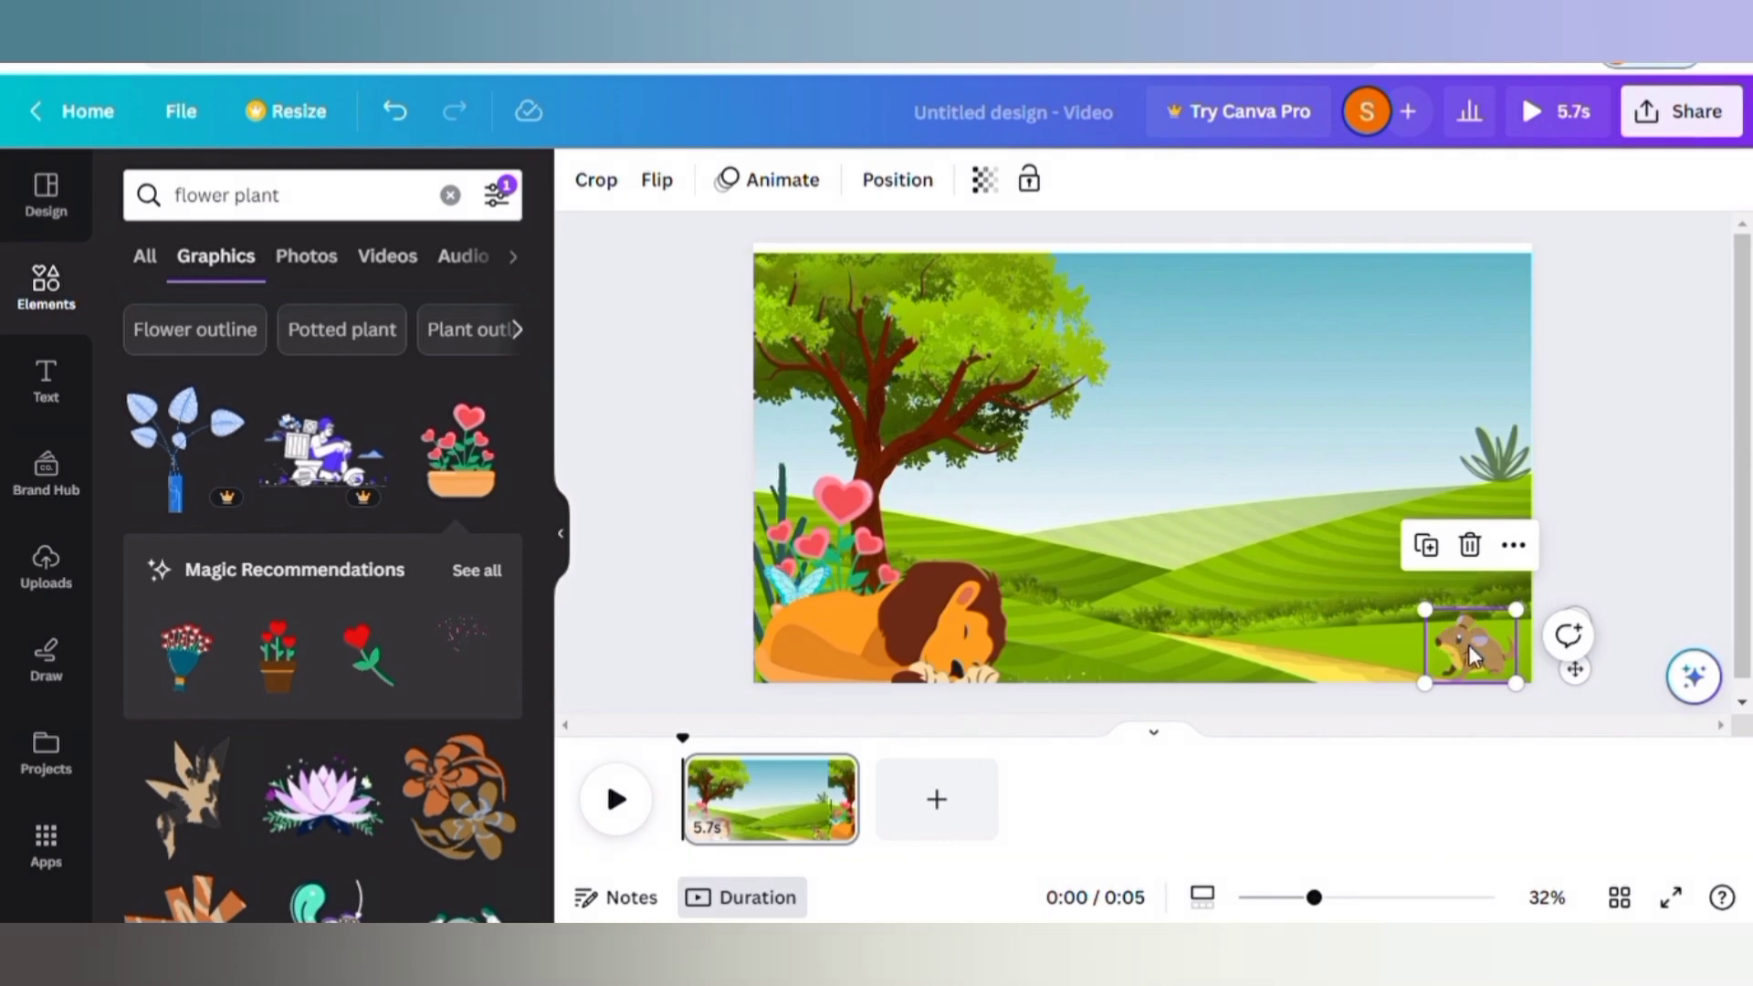
Create a custom animation for the rat that moves it along a path toward the sleeping lion, using the Smooth movement style
{"action": "left_click", "coordinate": [777, 186]}
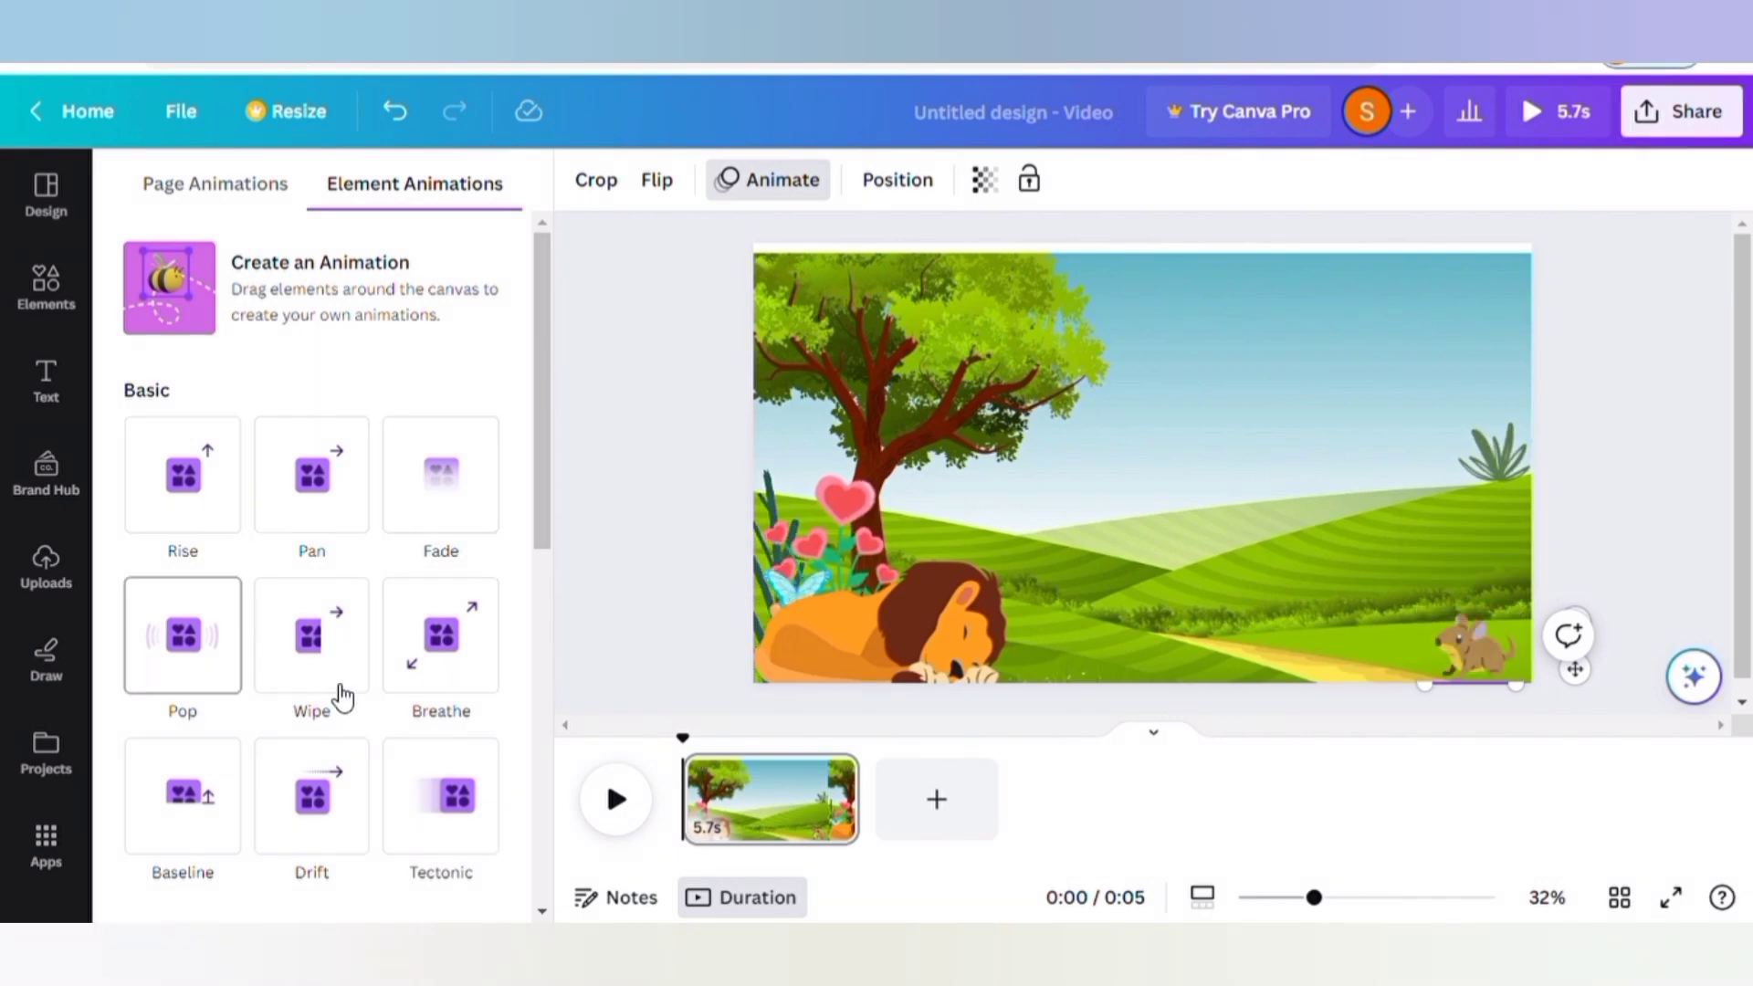
{"action": "left_click_drag", "start_coordinate": [539, 433], "coordinate": [559, 340]}
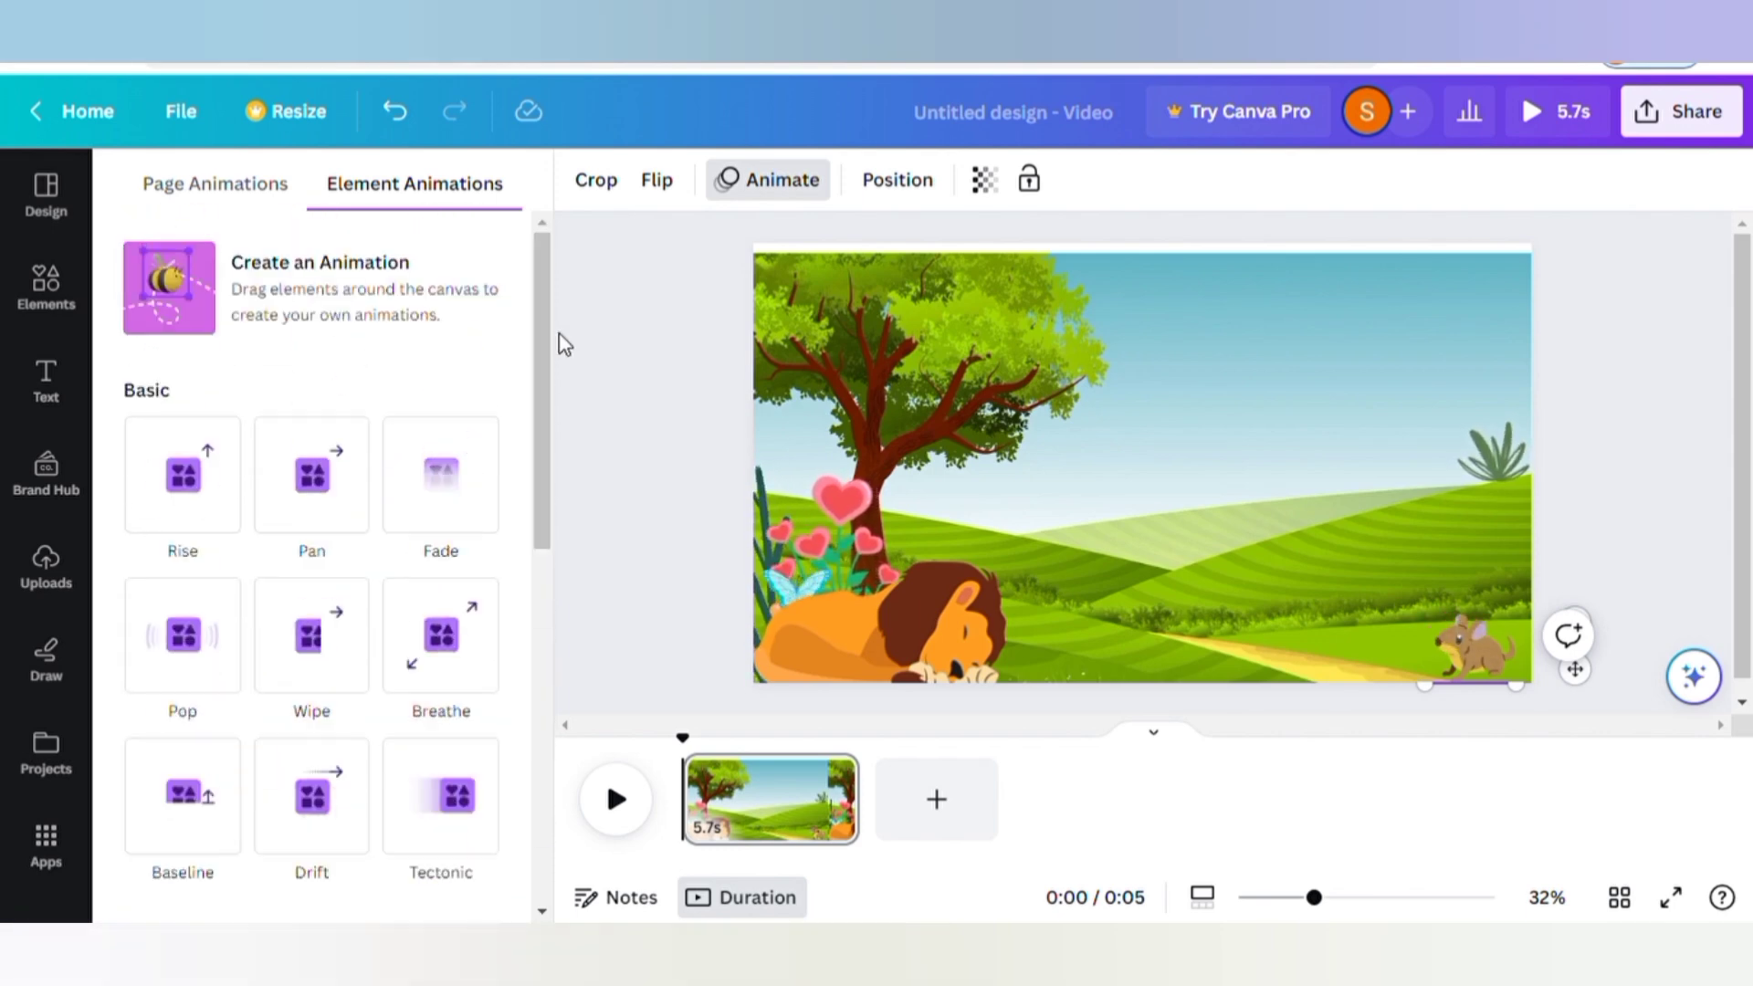
{"action": "left_click", "coordinate": [198, 297]}
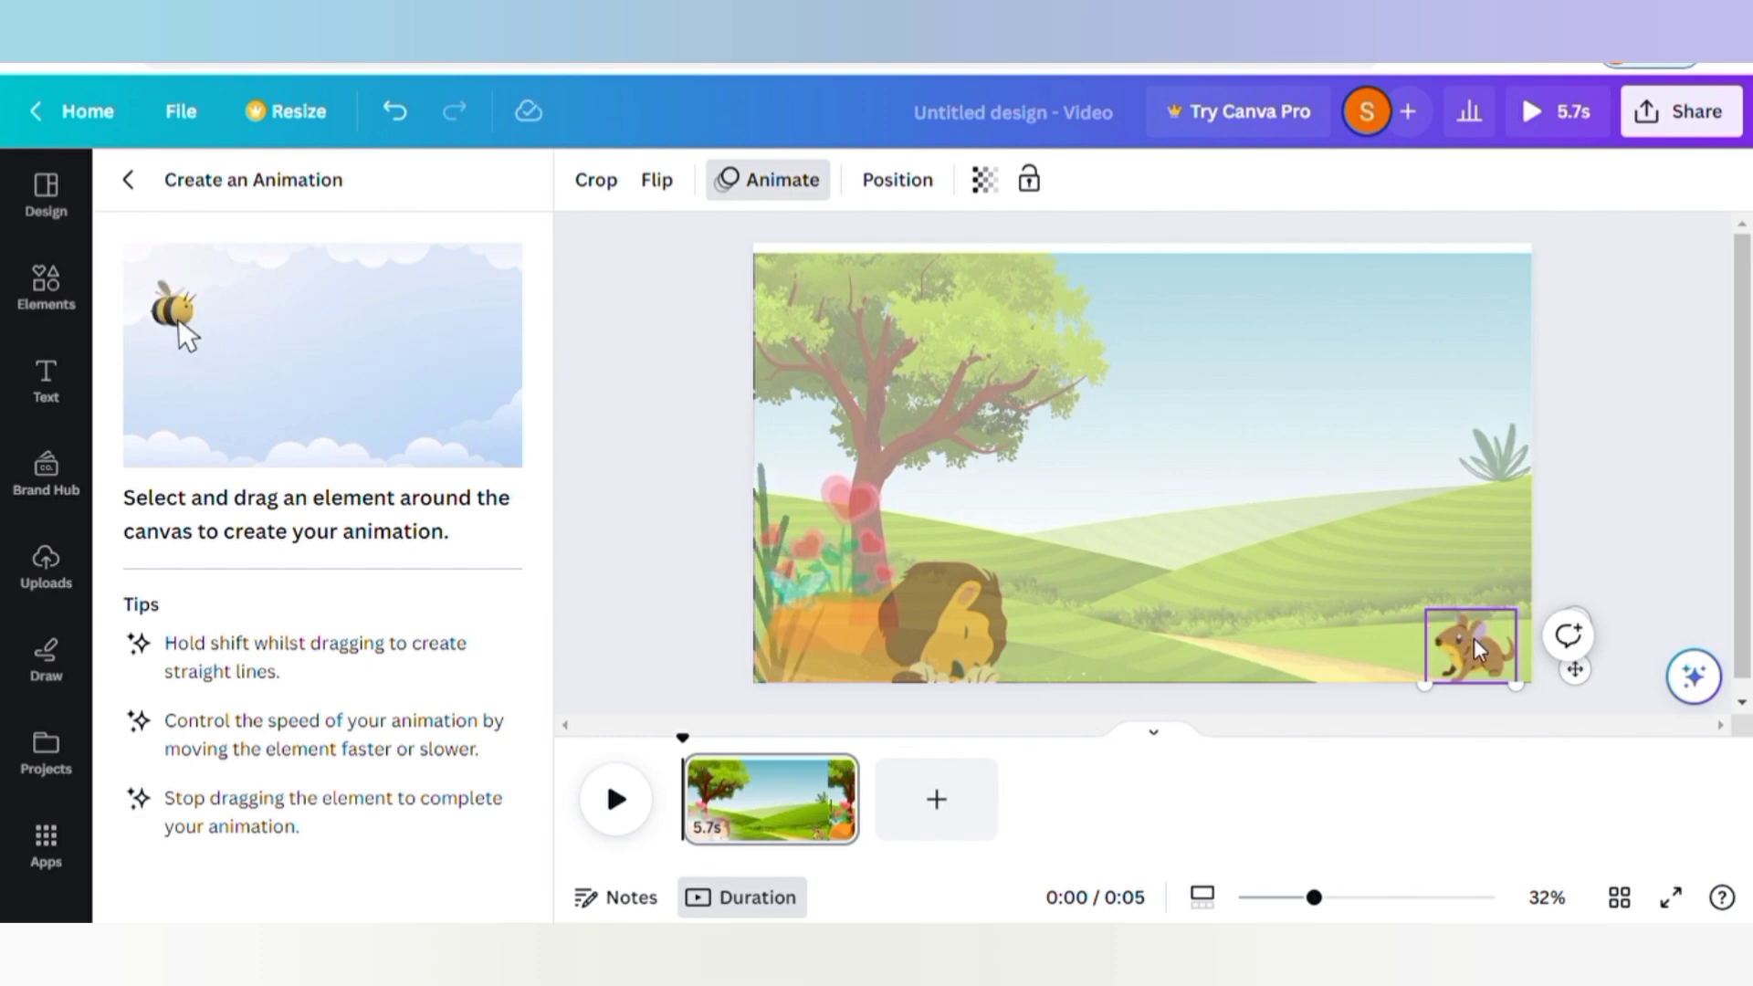
{"action": "mouse_move", "coordinate": [1479, 648]}
{"action": "left_mouse_down"}
{"action": "mouse_move", "coordinate": [1301, 650]}
{"action": "mouse_move", "coordinate": [1278, 630]}
{"action": "mouse_move", "coordinate": [1222, 644]}
{"action": "left_mouse_up"}
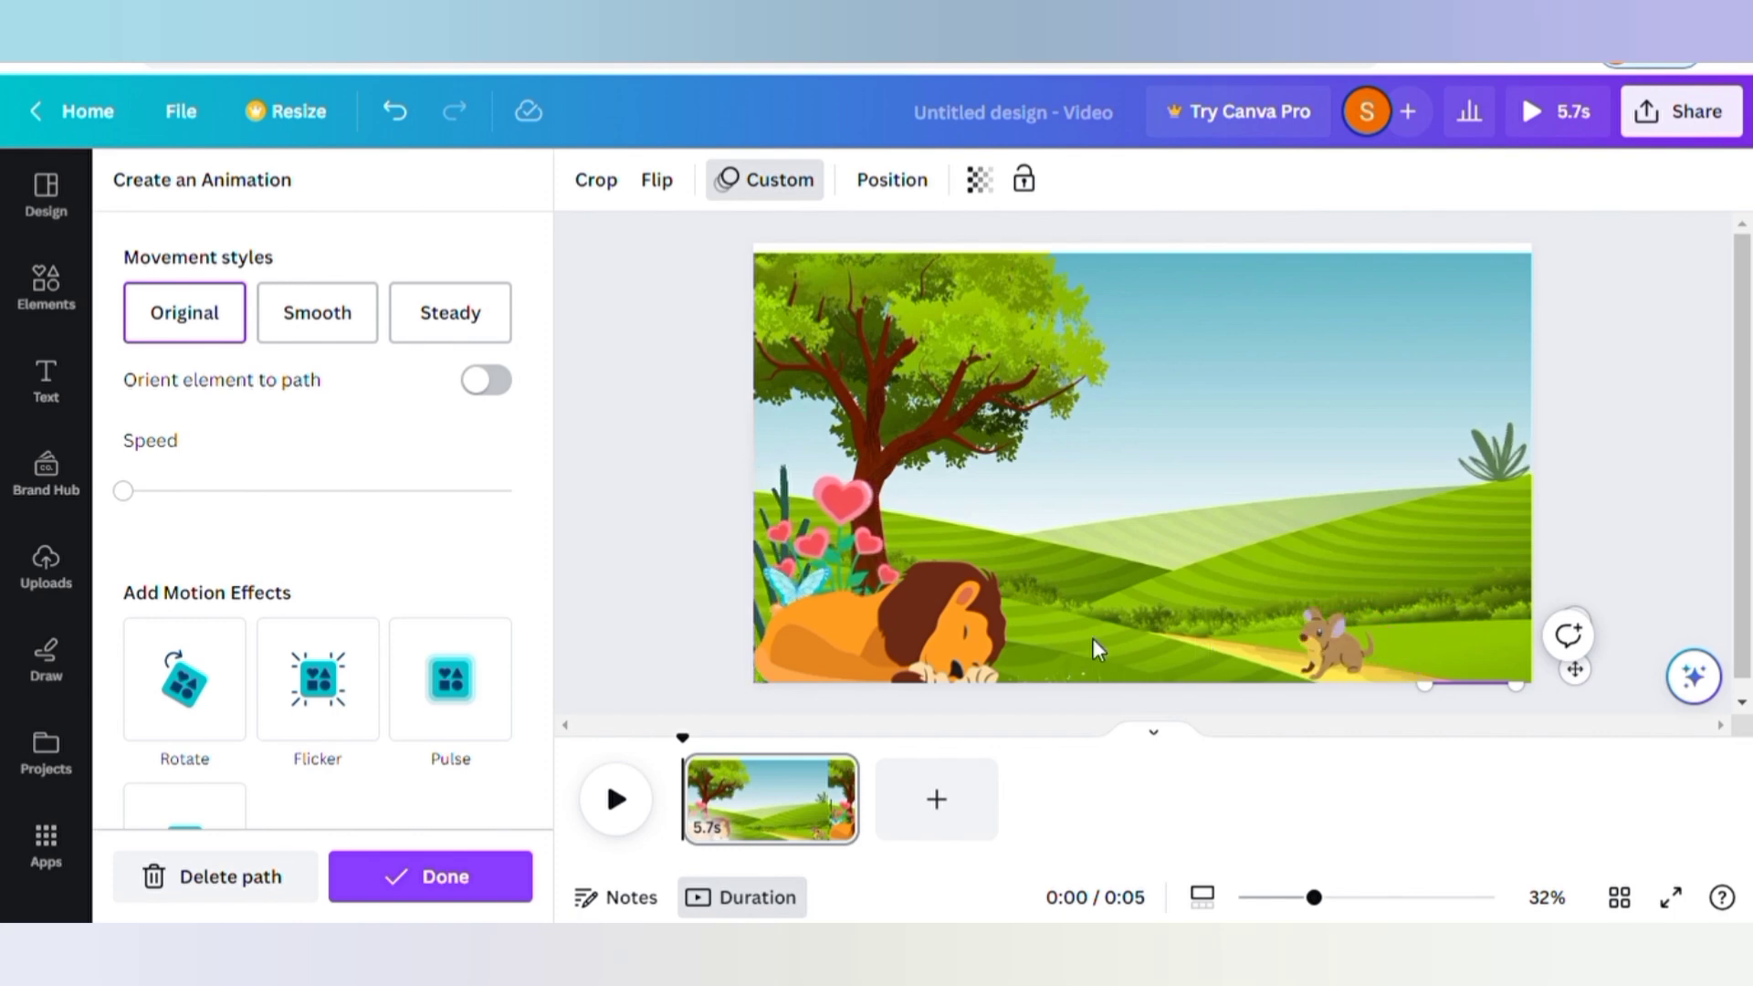
{"action": "left_click", "coordinate": [317, 319]}
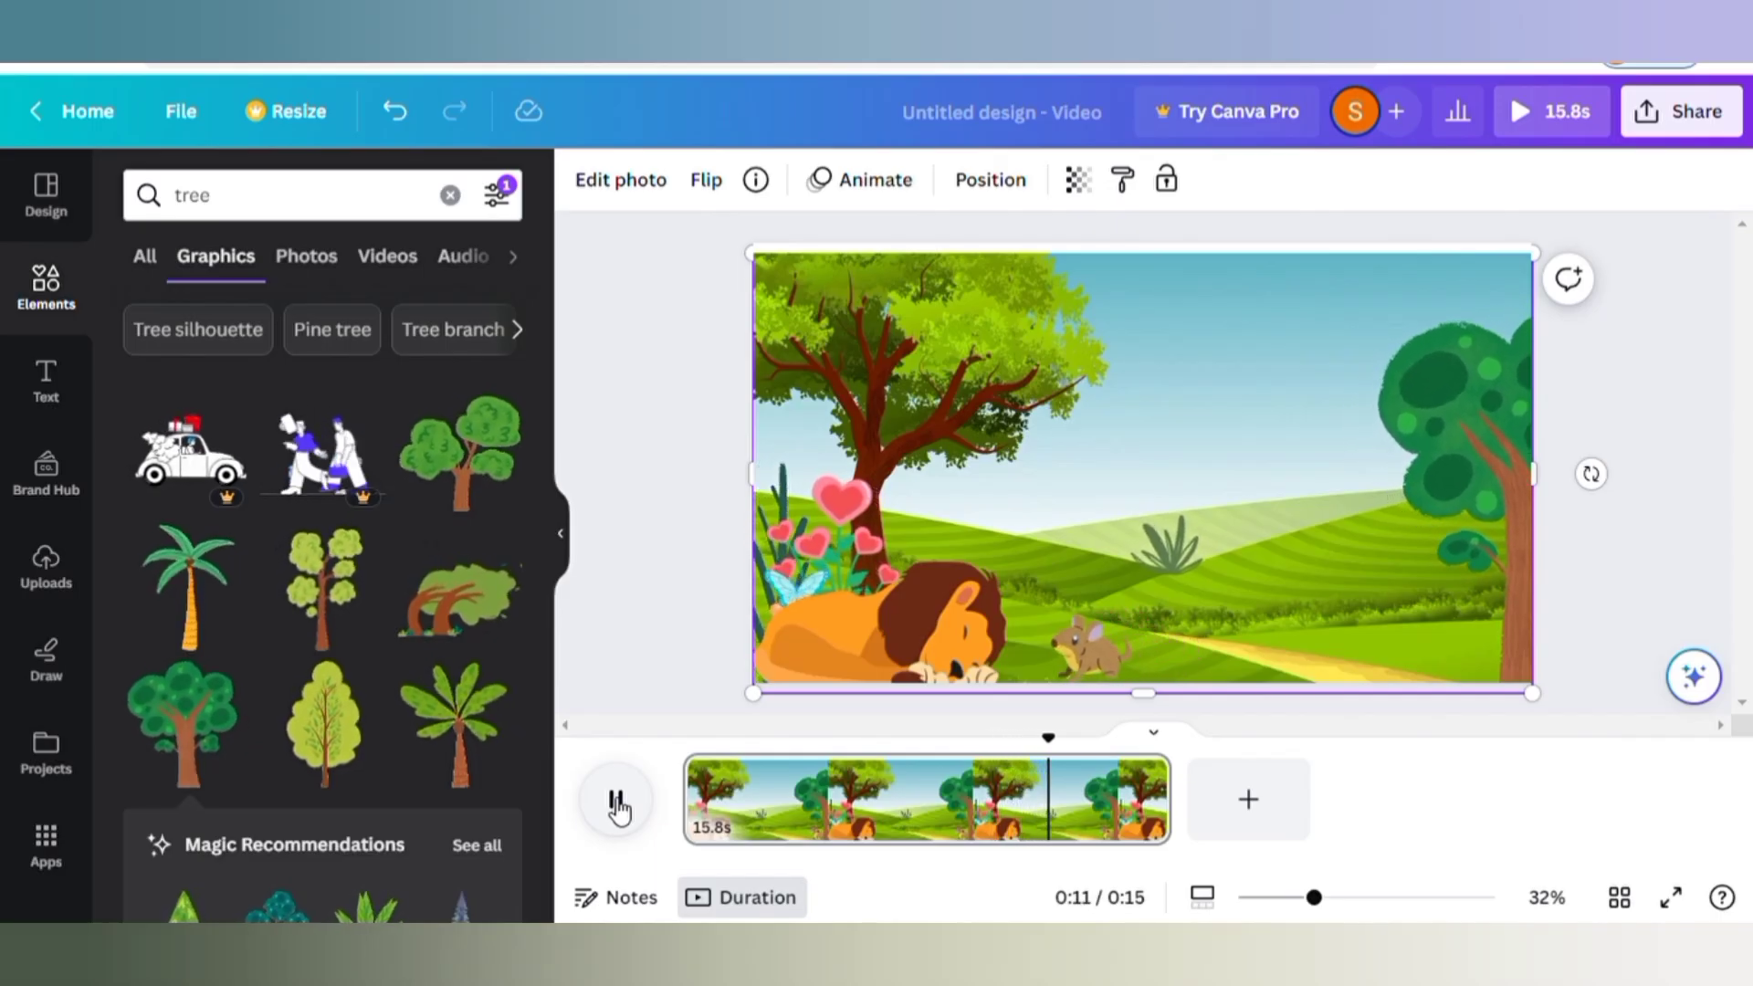
Open the audio files among the uploads
{"action": "left_click", "coordinate": [45, 566]}
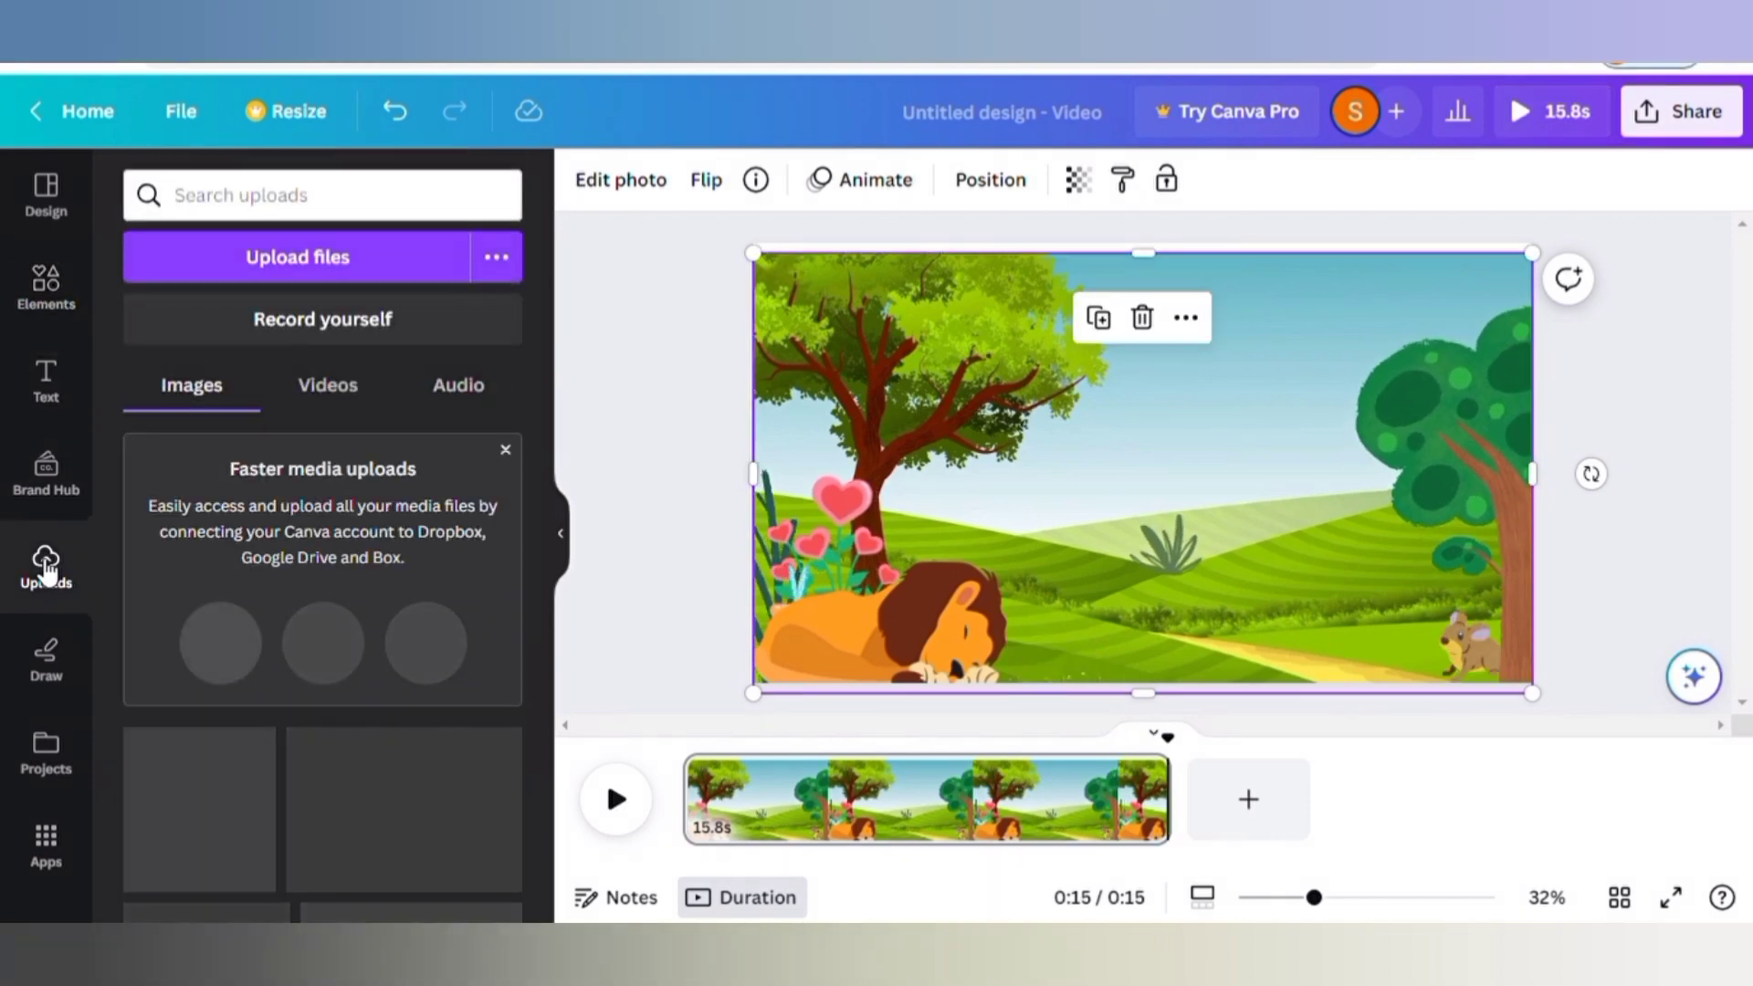
{"action": "left_click", "coordinate": [496, 392]}
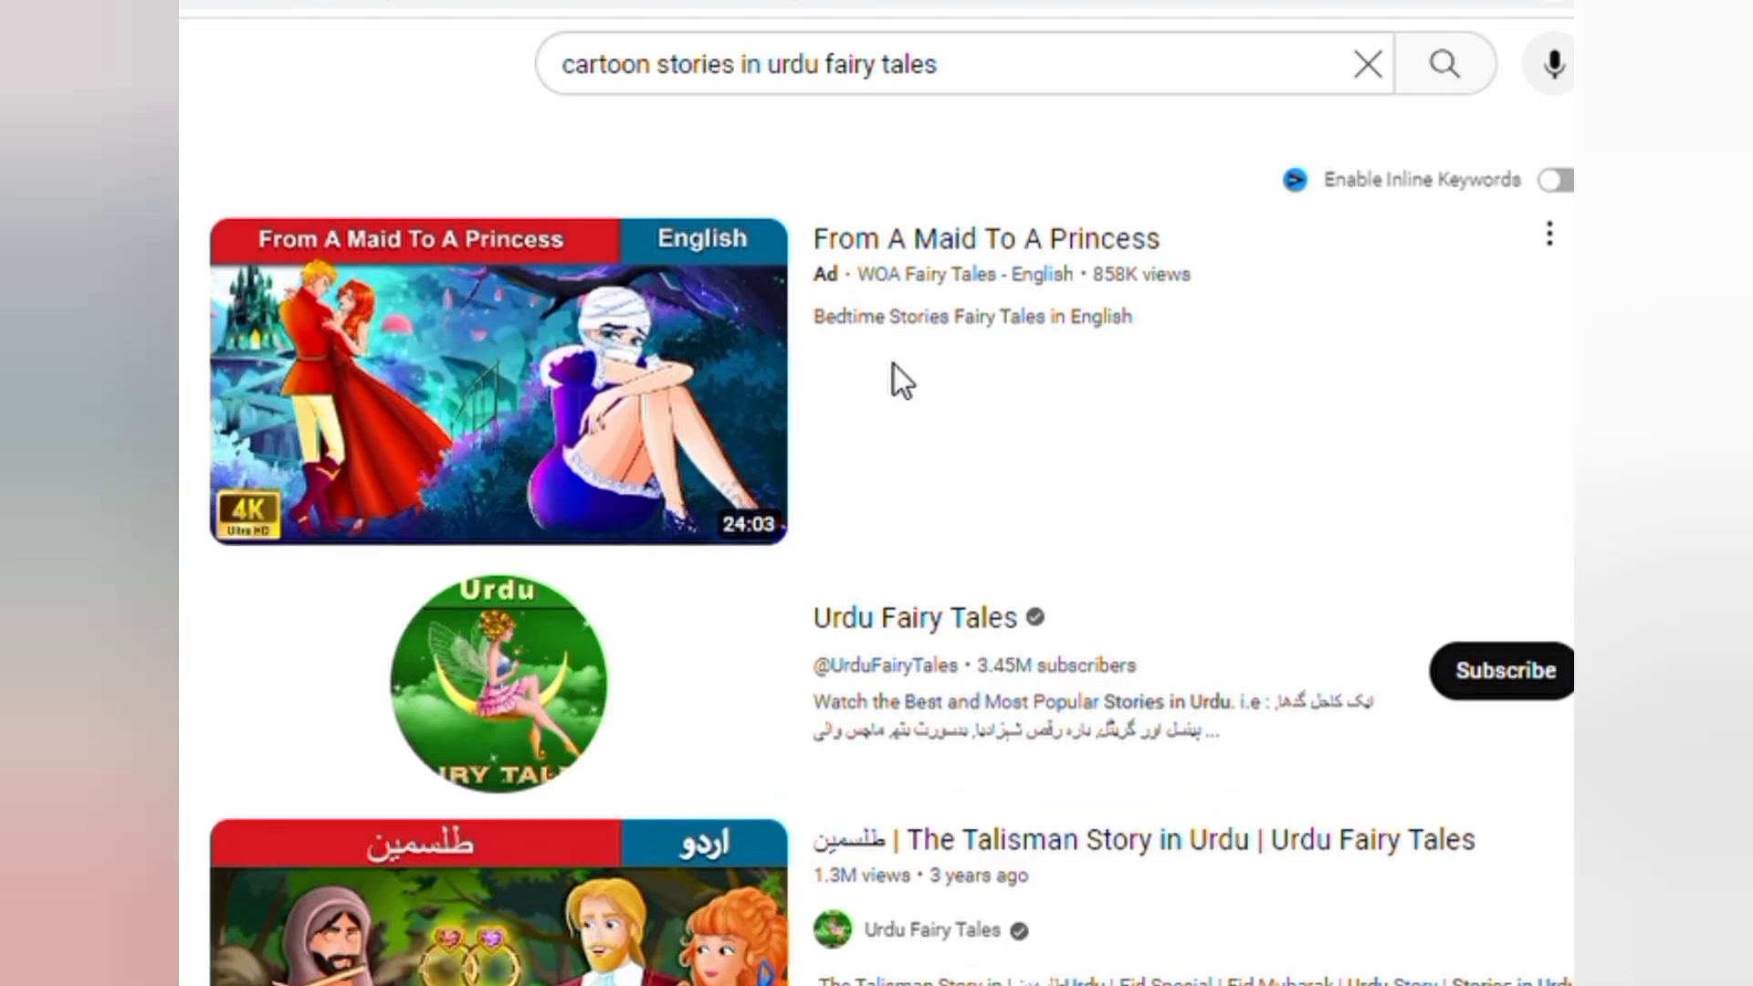
On YouTube, look through the video results for "cartoon stories in urdu fairy tales" and examine their titles, thumbnails and view counts
{"action": "scroll", "coordinate": [812, 550], "scroll_direction": "down", "scroll_amount": 5}
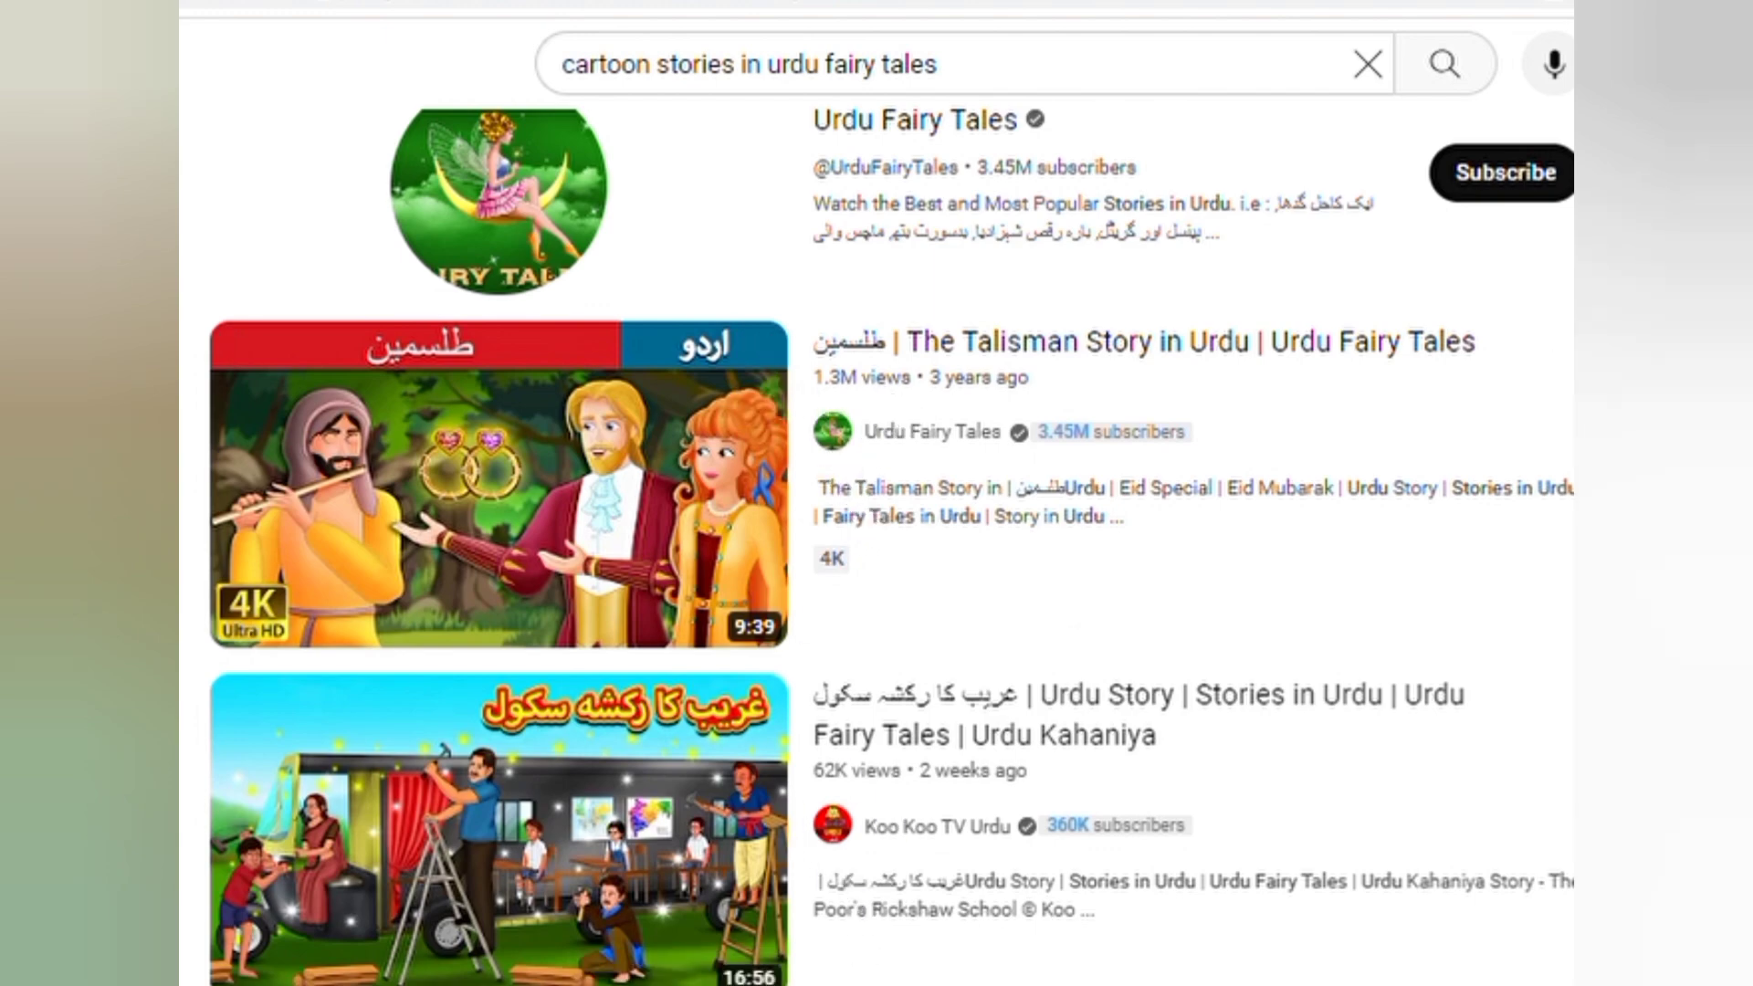
{"action": "scroll", "coordinate": [877, 548], "scroll_direction": "down", "scroll_amount": 12}
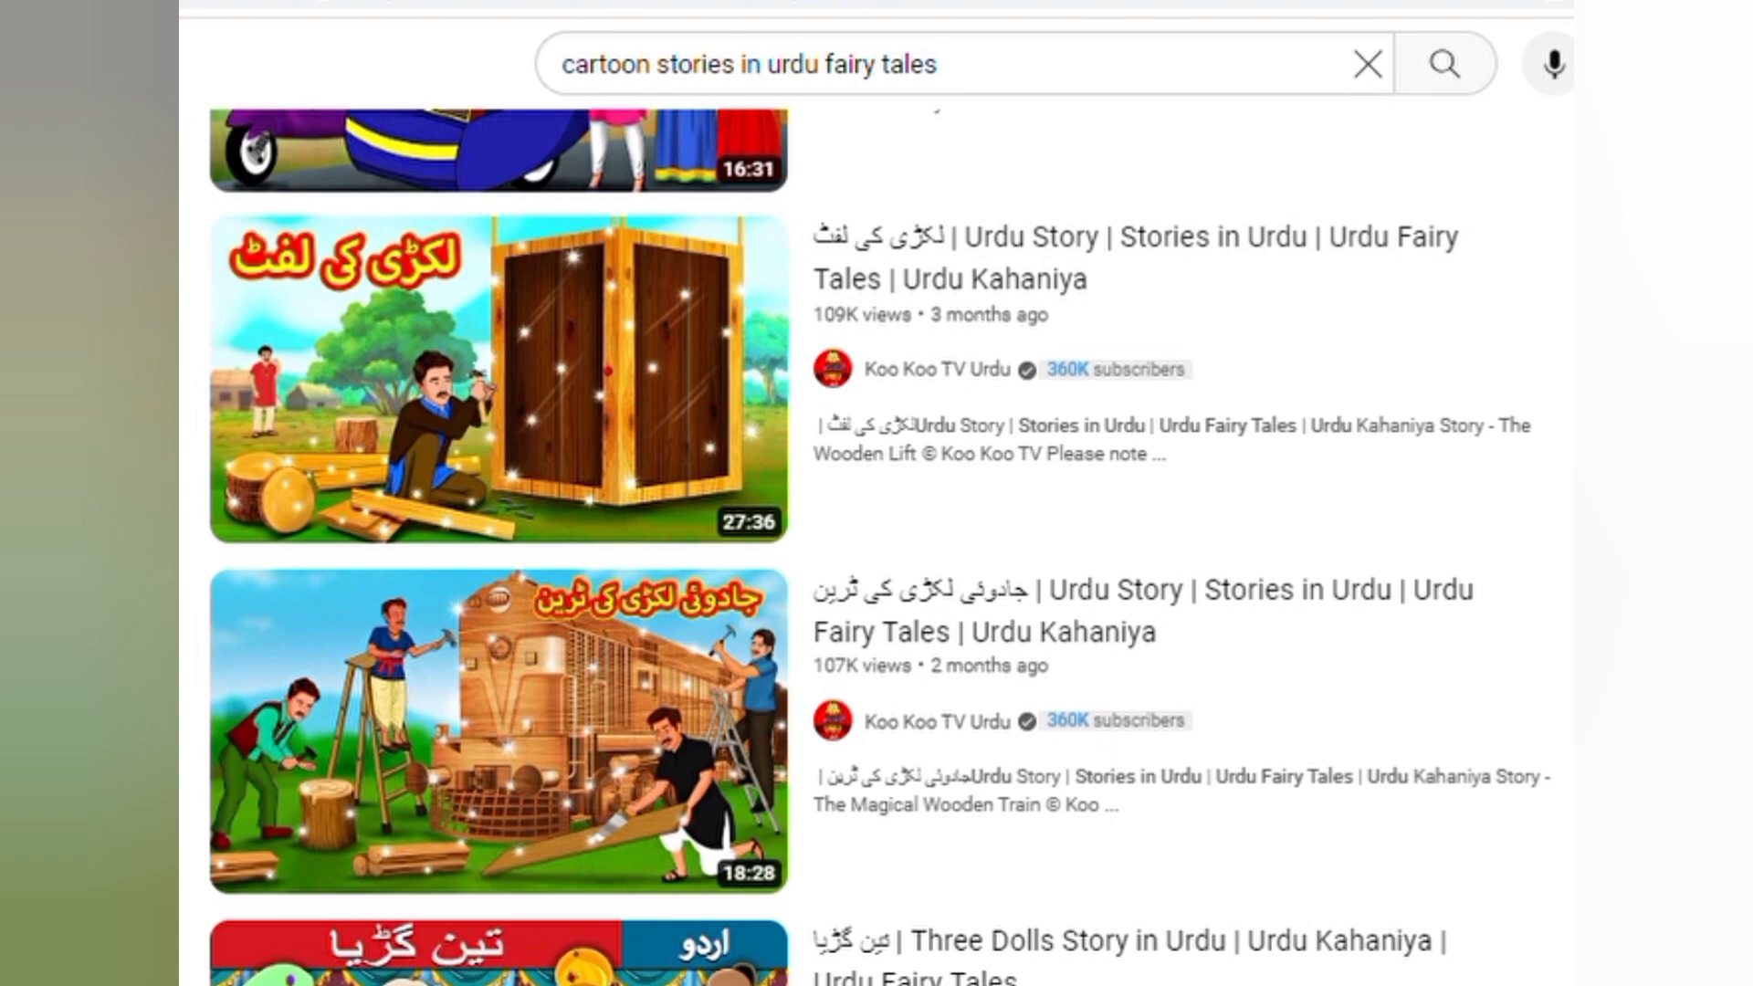
{"action": "scroll", "coordinate": [822, 511], "scroll_direction": "down", "scroll_amount": 5}
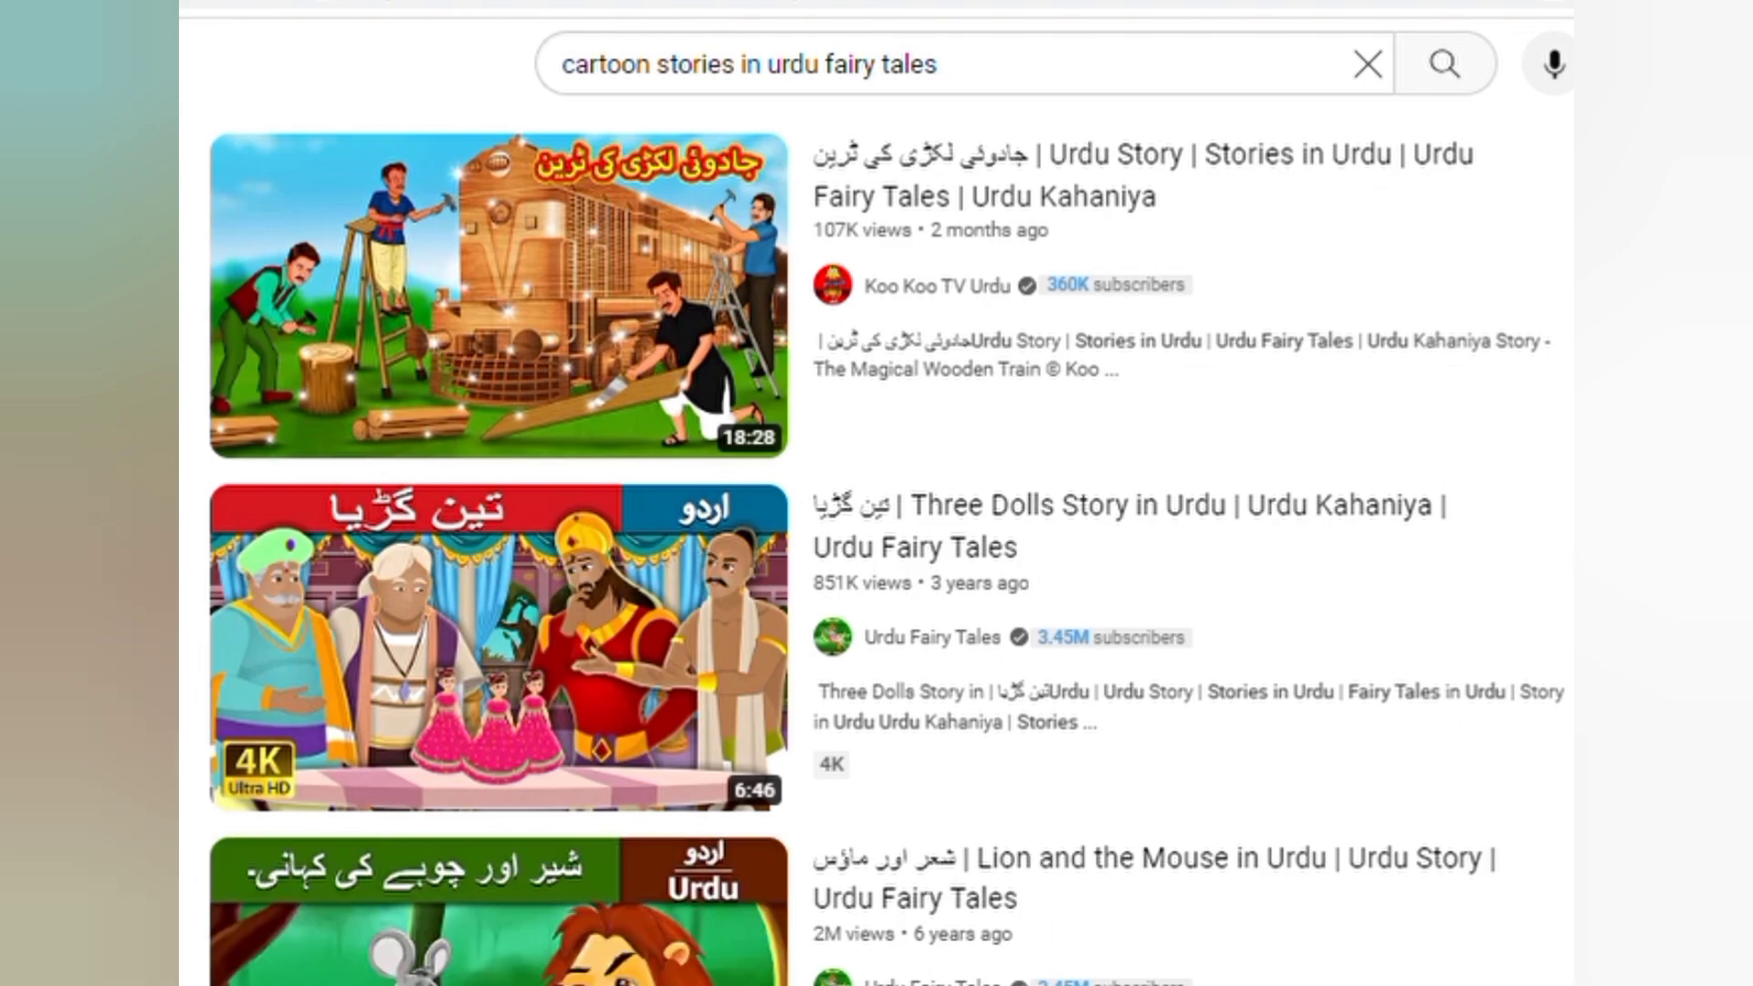
{"action": "scroll", "coordinate": [876, 548], "scroll_direction": "up", "scroll_amount": 7}
{"action": "scroll", "coordinate": [876, 548], "scroll_direction": "down", "scroll_amount": 18}
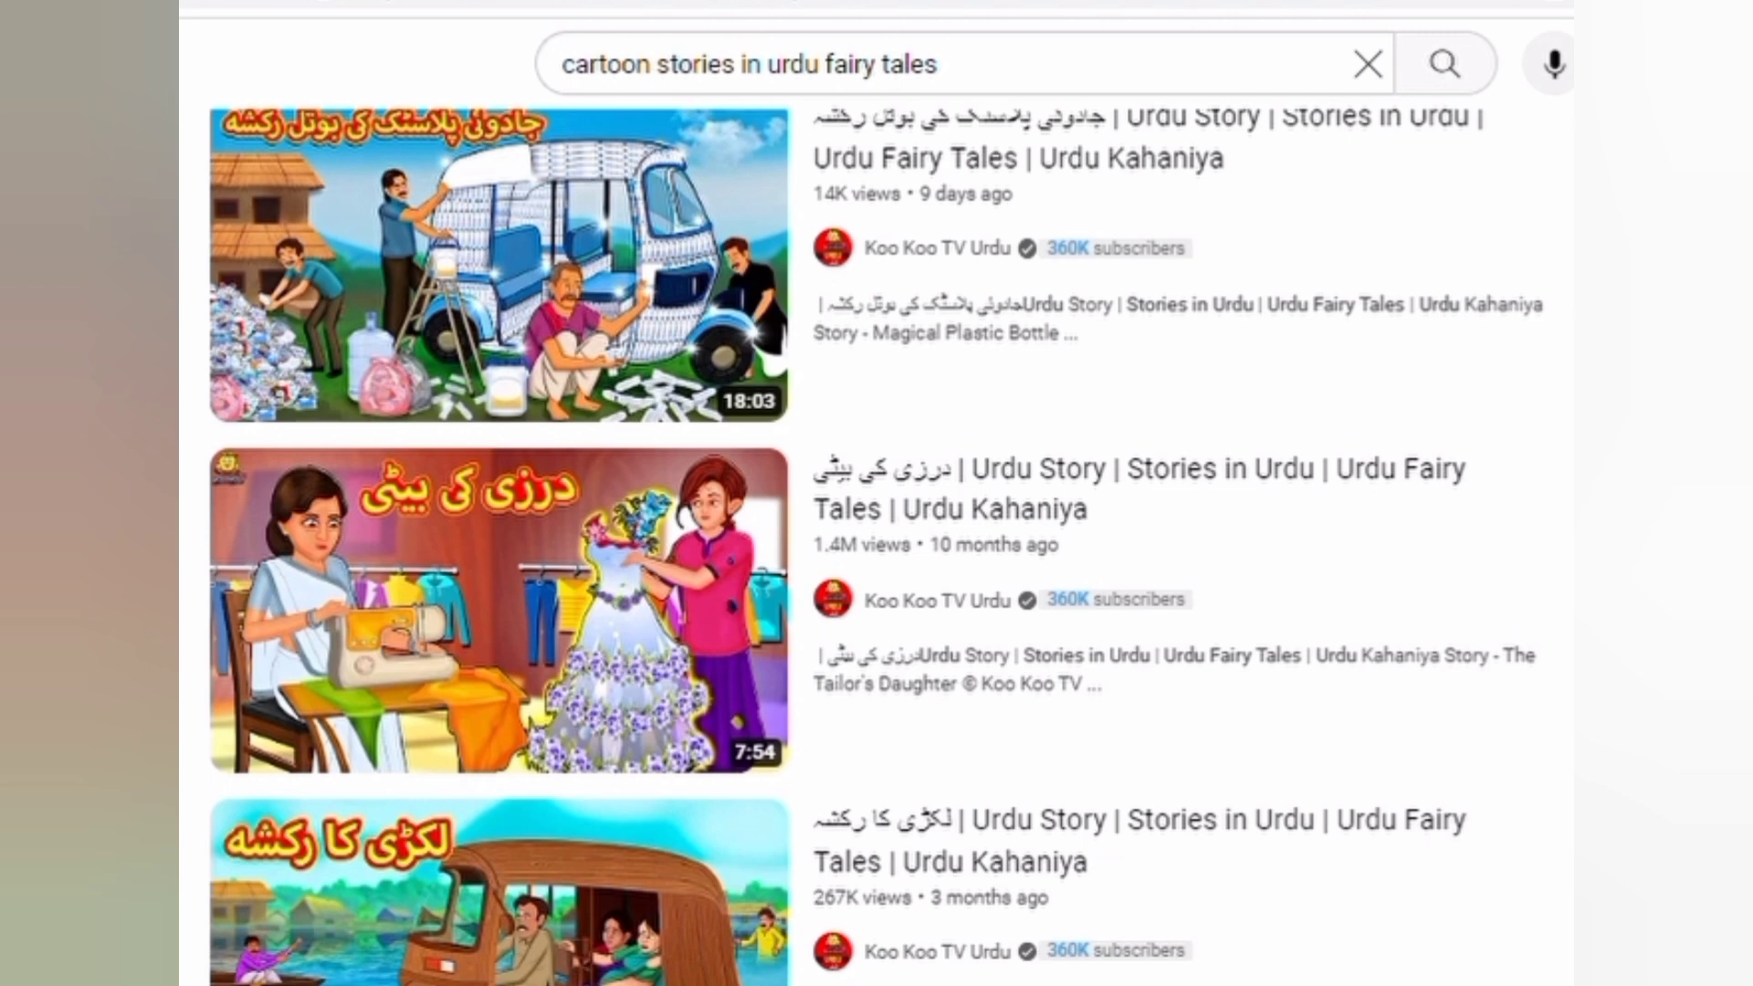
{"action": "scroll", "coordinate": [877, 548], "scroll_direction": "down", "scroll_amount": 1}
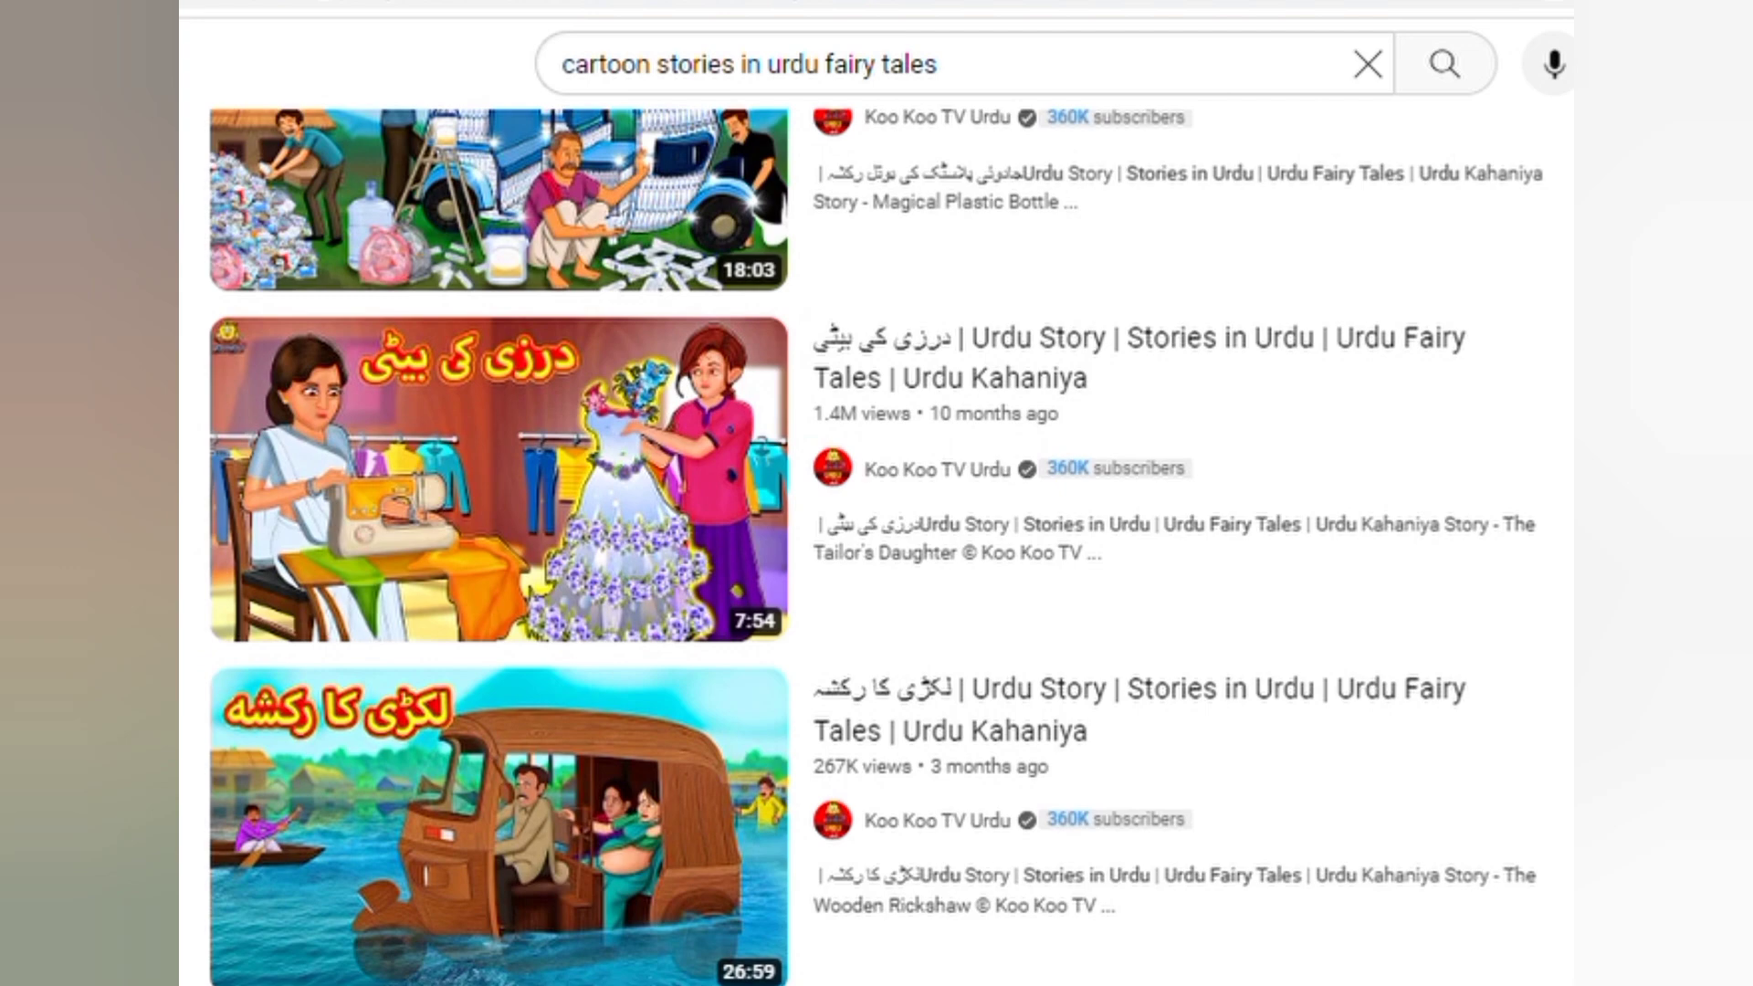
{"action": "scroll", "coordinate": [877, 548], "scroll_direction": "up", "scroll_amount": 15}
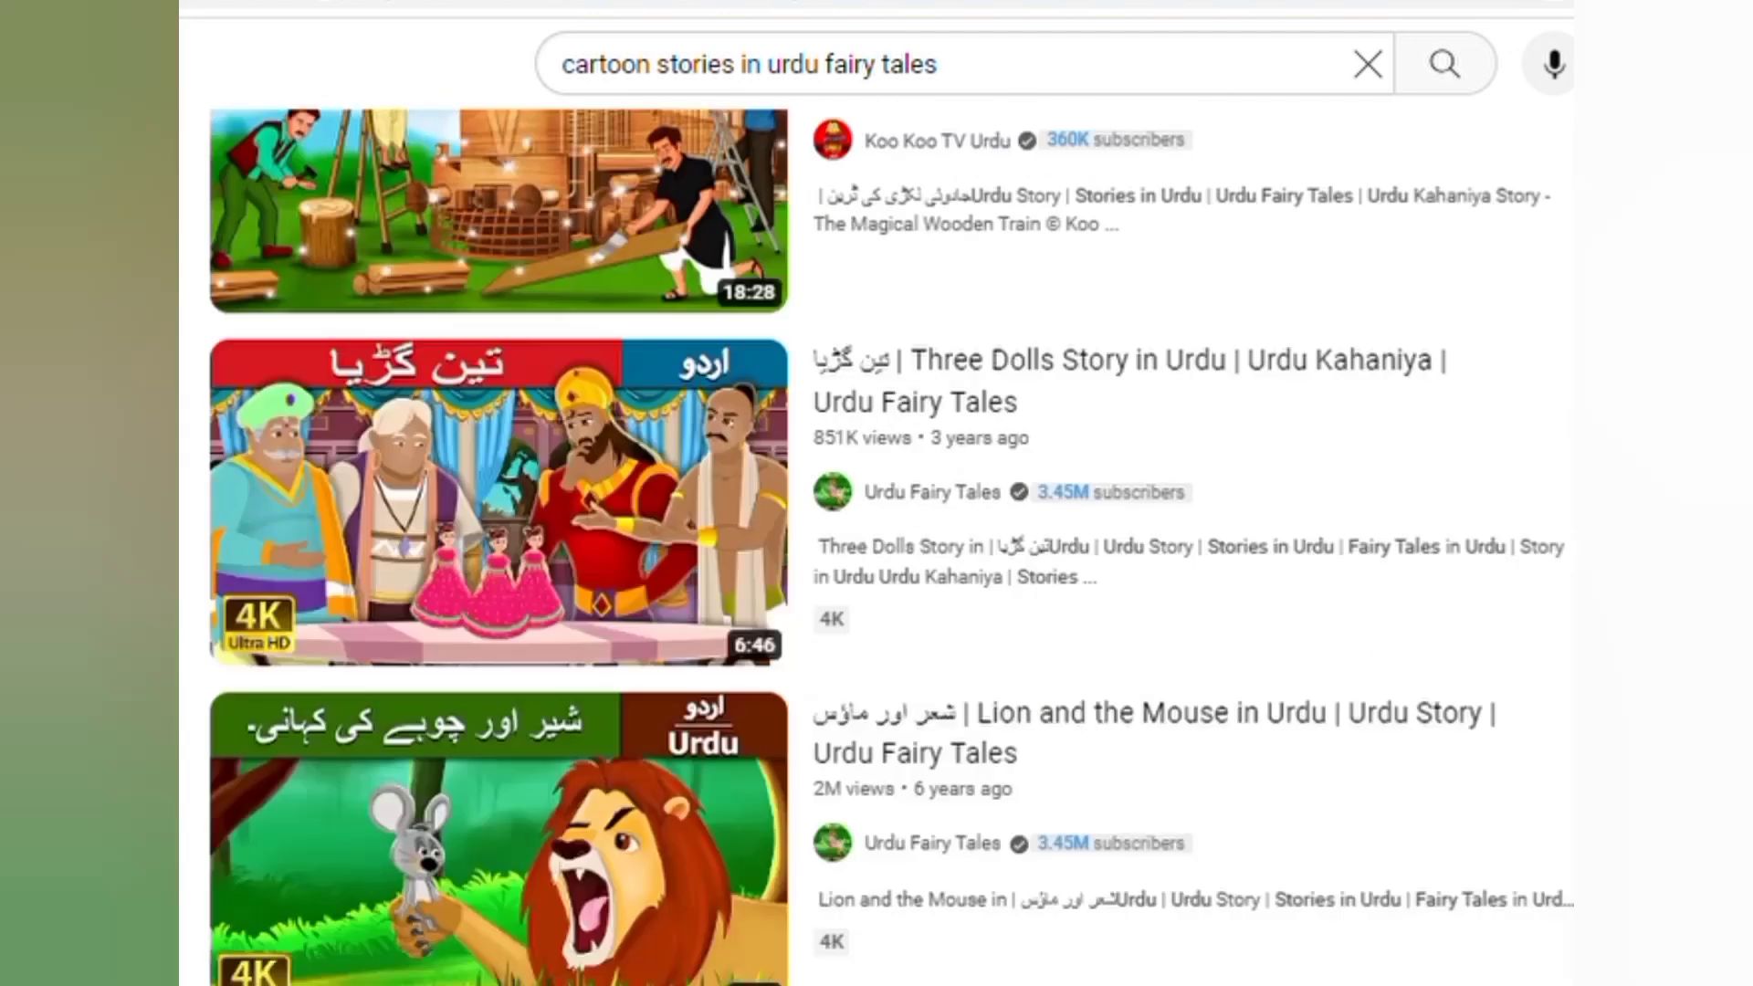